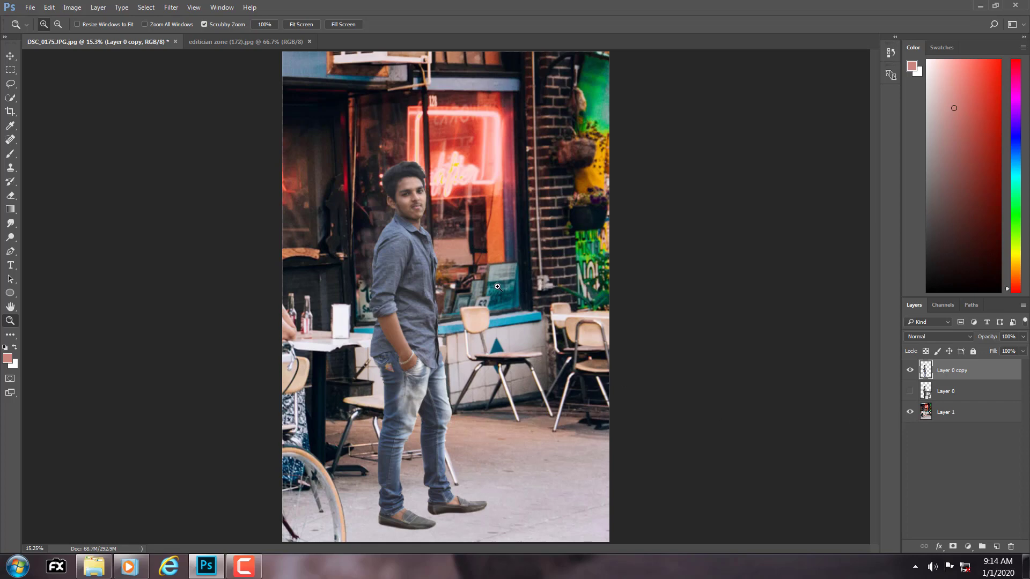
# Hide and show the café background layer to check the cut-out man on his own
pyautogui.moveTo(497, 287); pyautogui.dragTo(480, 287)
pyautogui.click(910, 412)
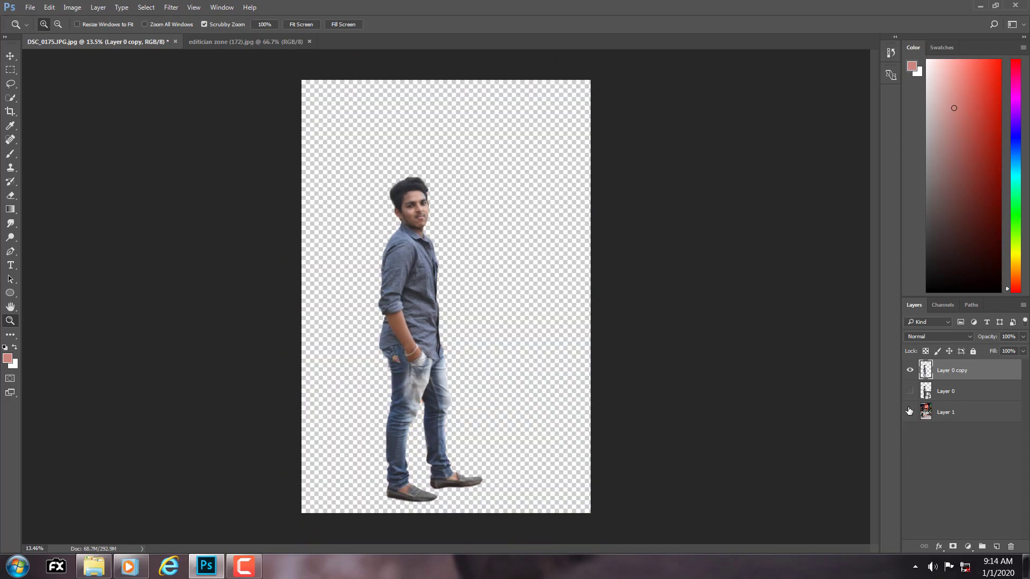
pyautogui.click(910, 411)
pyautogui.moveTo(513, 349); pyautogui.dragTo(506, 351)
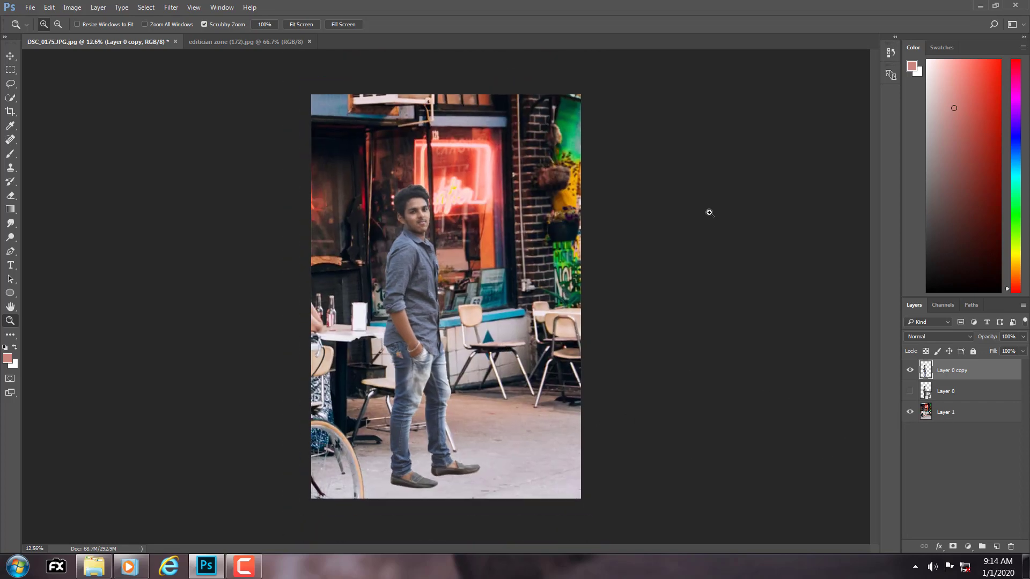
# Add a Selective Color adjustment clipped to Layer 0 copy and set cyan in the Reds to -62%
pyautogui.click(968, 546)
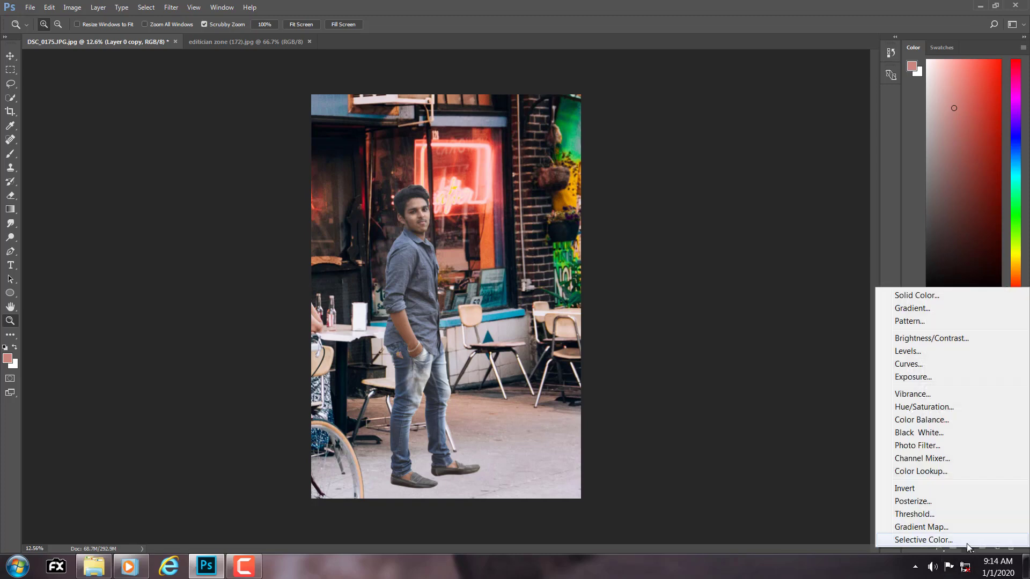
pyautogui.click(901, 543)
pyautogui.click(725, 177)
pyautogui.click(725, 178)
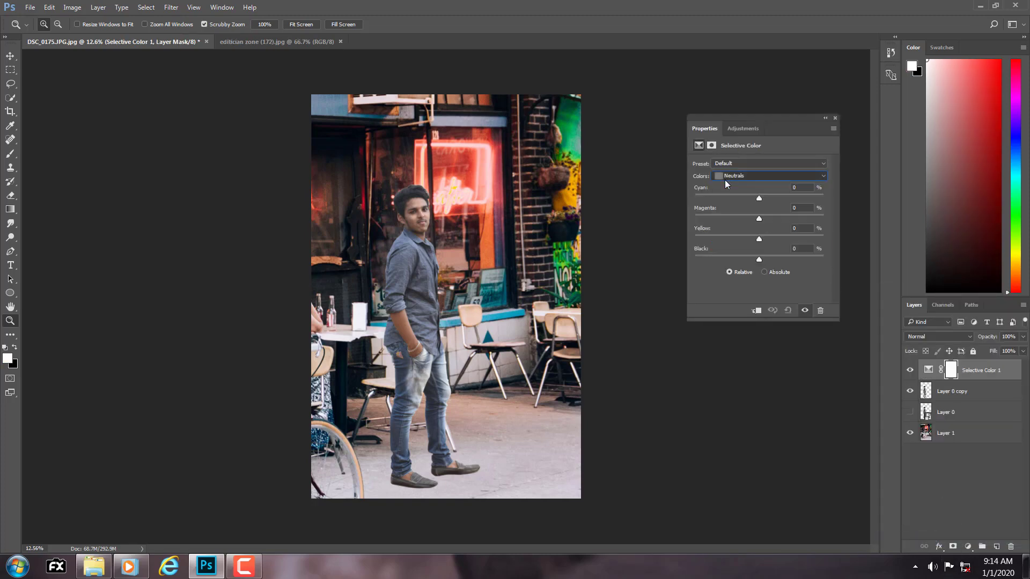
pyautogui.click(726, 179)
pyautogui.click(725, 185)
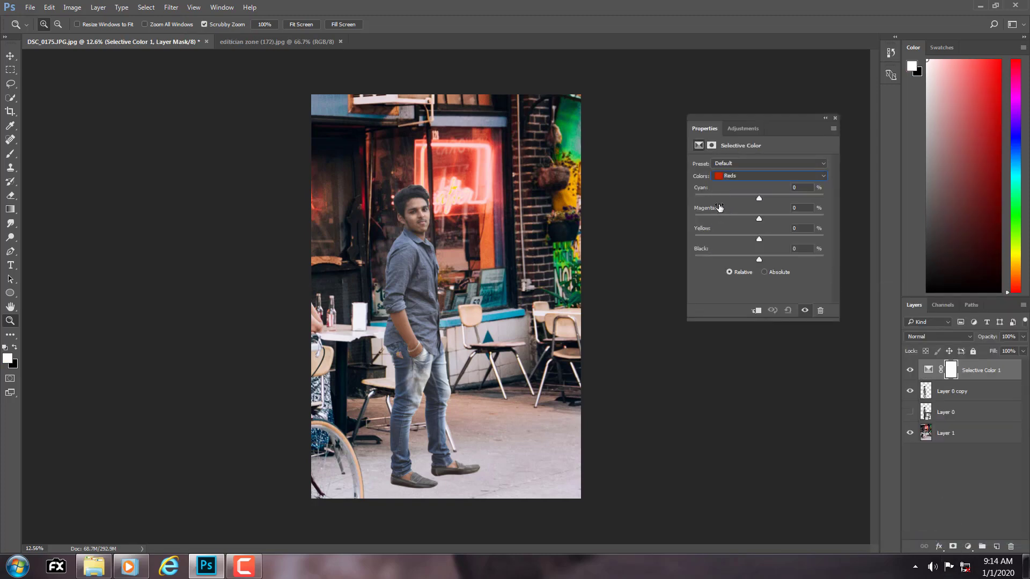
pyautogui.click(719, 193)
pyautogui.click(755, 310)
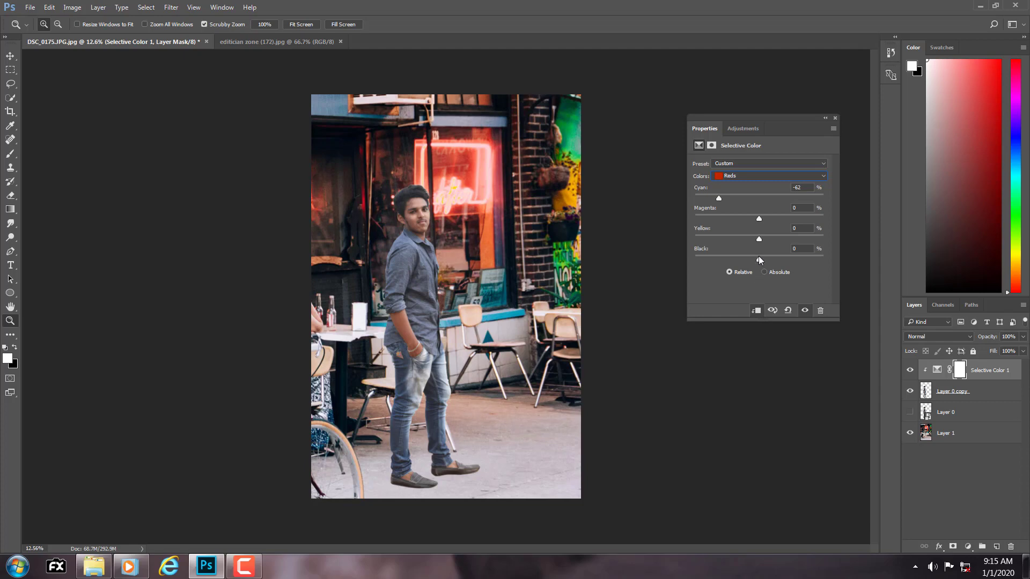
# Strongly reduce cyan in the Yellows of the clipped Selective Color adjustment
pyautogui.click(728, 177)
pyautogui.click(730, 186)
pyautogui.click(729, 195)
pyautogui.moveTo(719, 199); pyautogui.dragTo(711, 201)
pyautogui.click(741, 176)
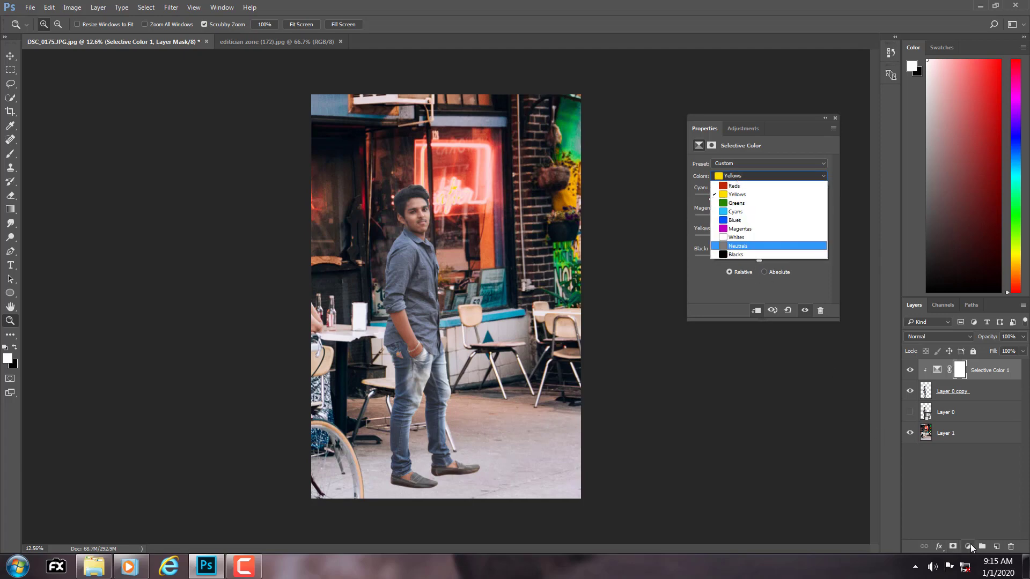
# Add a second Selective Color adjustment and set its Cyans to cyan +93% and magenta +99%
pyautogui.click(972, 548)
pyautogui.click(972, 548)
pyautogui.click(921, 535)
pyautogui.click(731, 177)
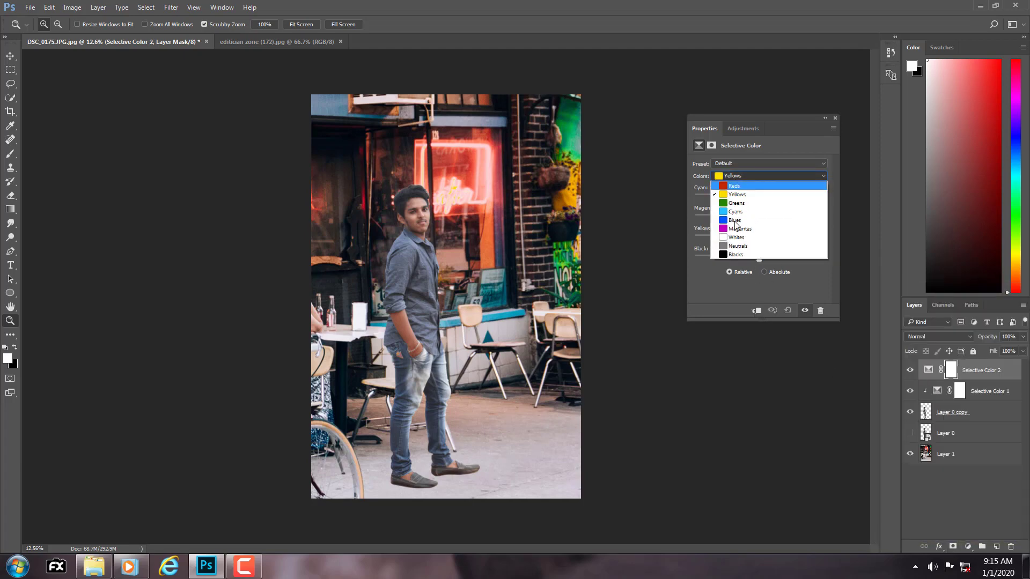
pyautogui.click(735, 220)
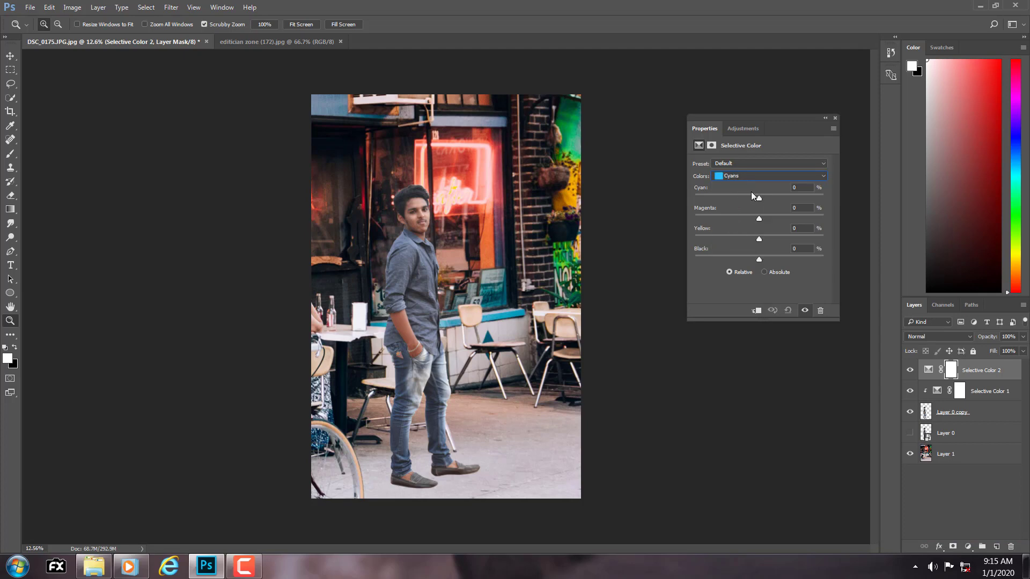
pyautogui.moveTo(749, 198); pyautogui.dragTo(819, 199)
pyautogui.moveTo(759, 216); pyautogui.dragTo(864, 231)
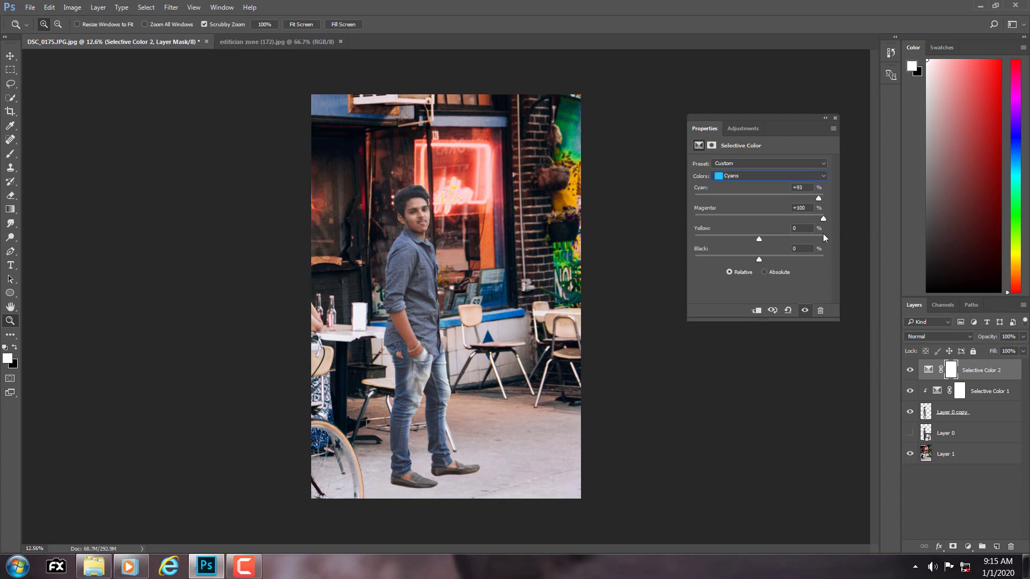
# Clip the second Selective Color adjustment to the man's layer, with Cyans at yellow +47% and black strongly reduced
pyautogui.click(756, 311)
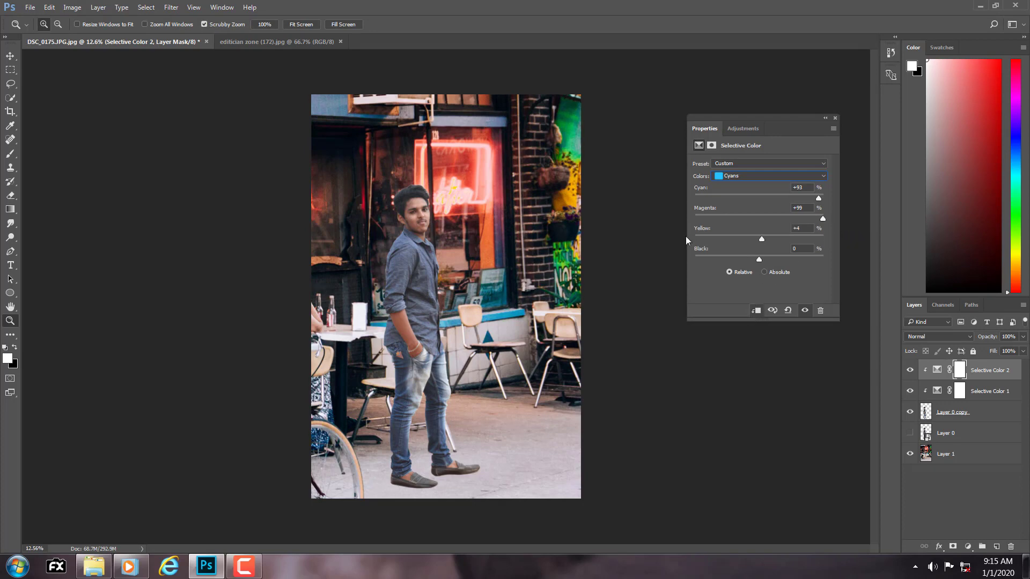
pyautogui.moveTo(823, 238); pyautogui.dragTo(659, 254)
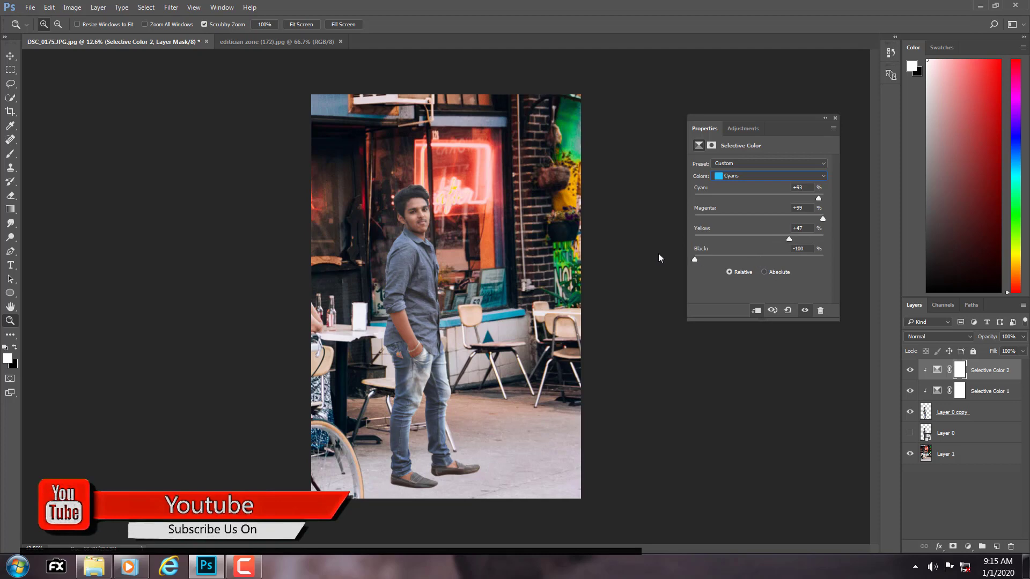
pyautogui.moveTo(816, 257); pyautogui.dragTo(703, 268)
# Set the Blues of the second Selective Color adjustment to cyan +84%, magenta -11%, yellow -24% and black -100%
pyautogui.click(734, 177)
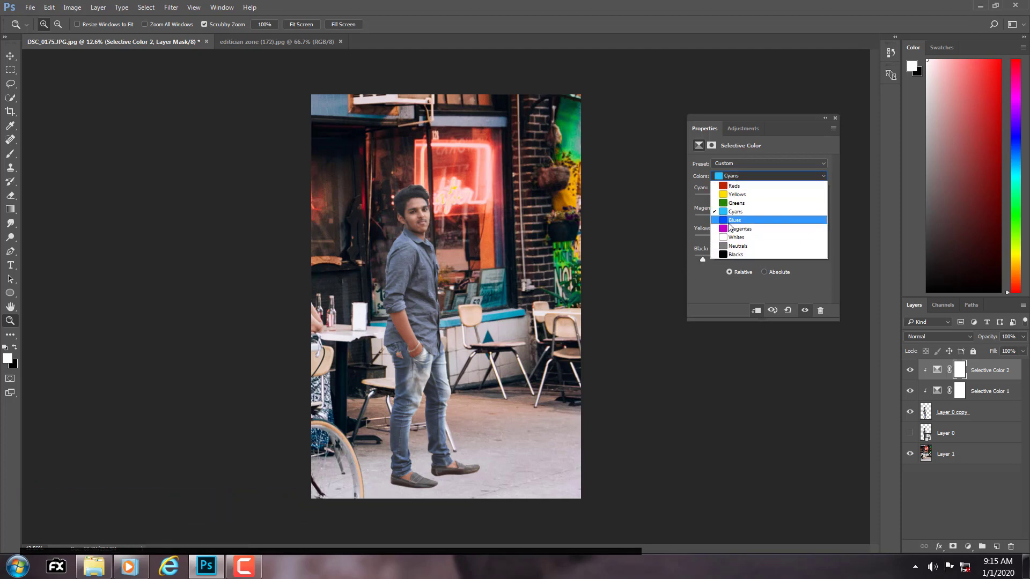
pyautogui.click(759, 215)
pyautogui.moveTo(759, 199); pyautogui.dragTo(814, 198)
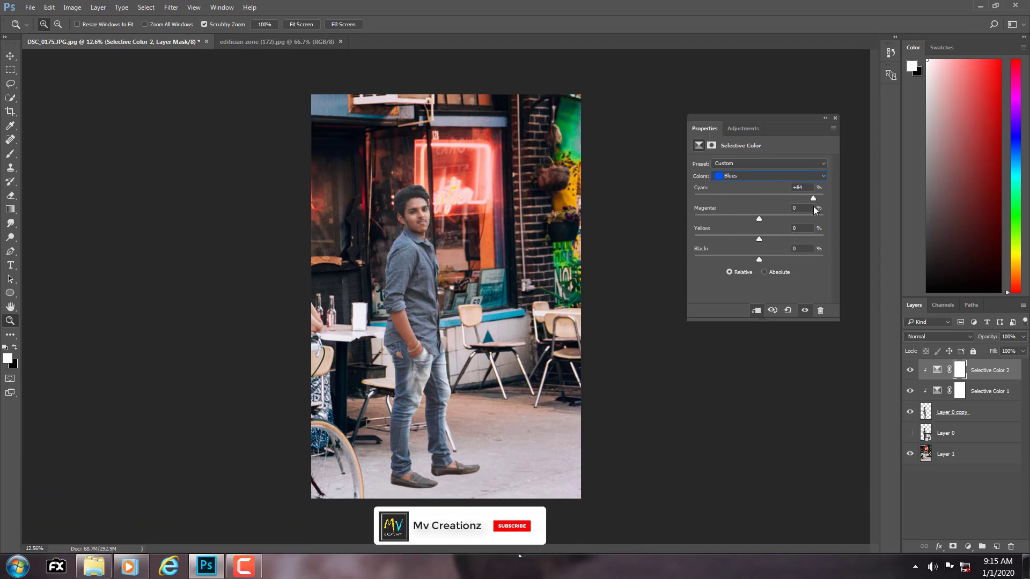
pyautogui.moveTo(759, 219); pyautogui.dragTo(672, 268)
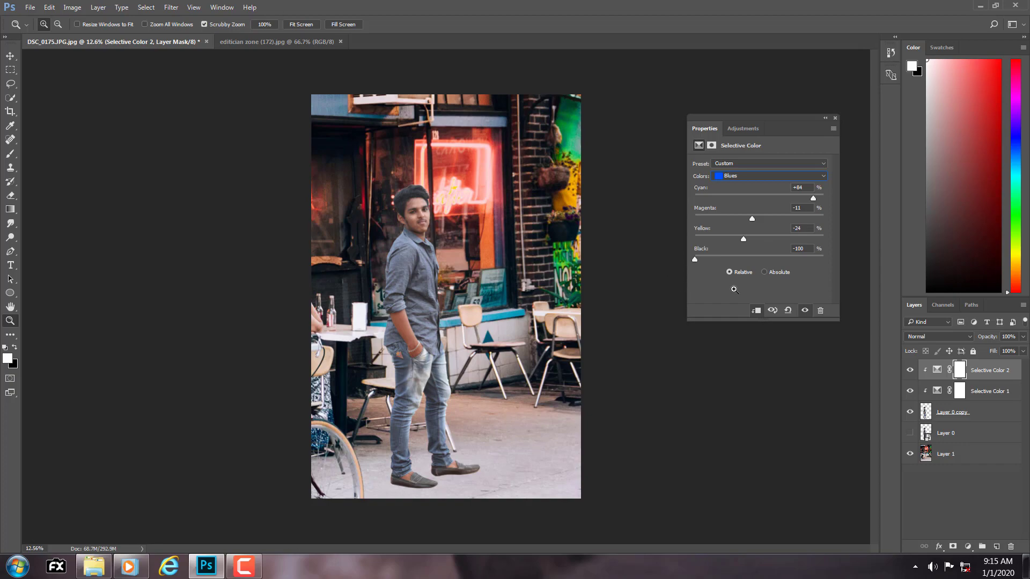
pyautogui.click(734, 257)
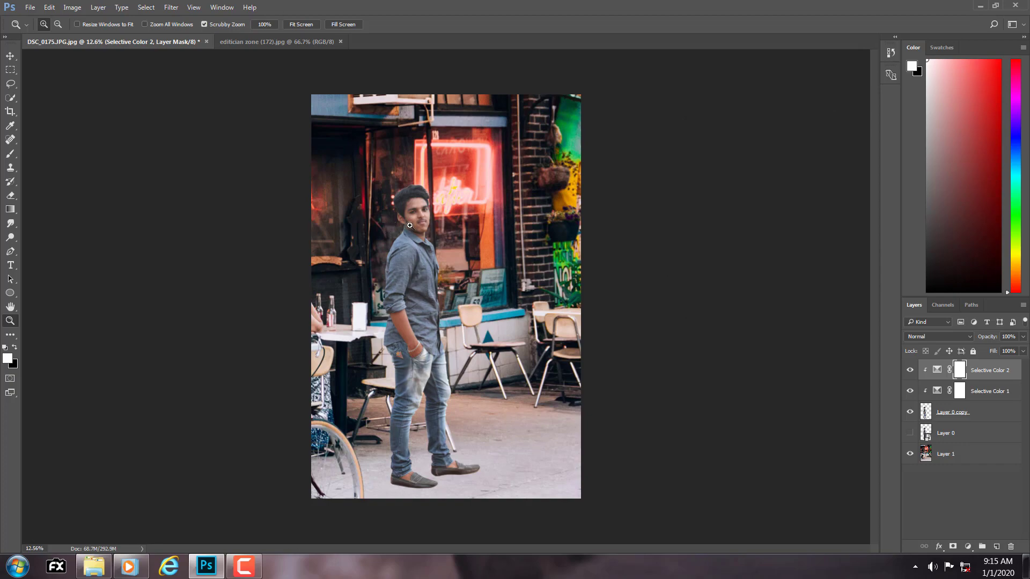
# Erase the light fringe along the man's cheek, jaw and neck on Layer 0 copy with a small soft Eraser
pyautogui.scroll(10, 410, 225)
pyautogui.moveTo(497, 181); pyautogui.dragTo(476, 286)
pyautogui.scroll(4, 477, 286)
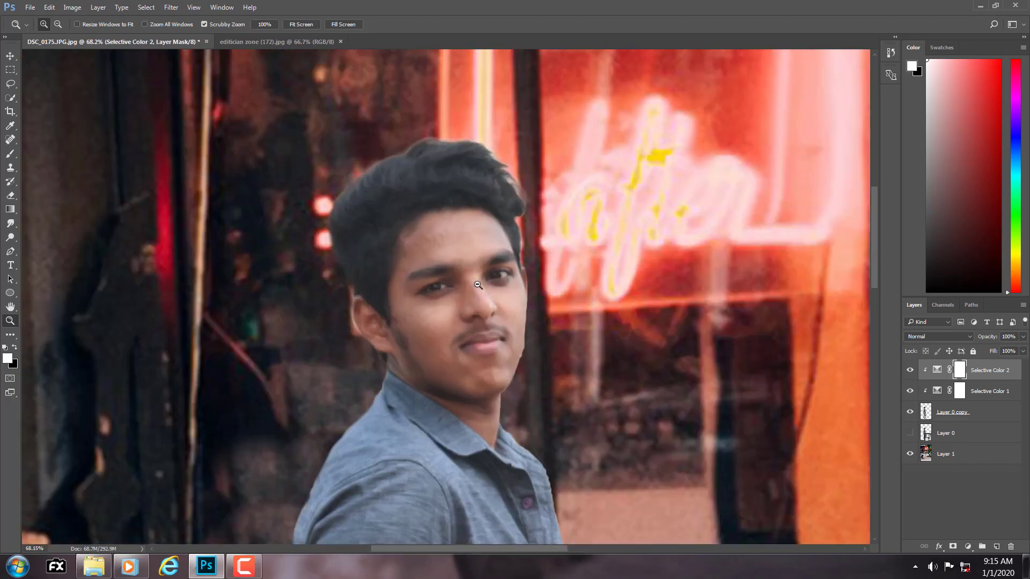
pyautogui.scroll(-4, 464, 354)
pyautogui.rightClick(469, 352)
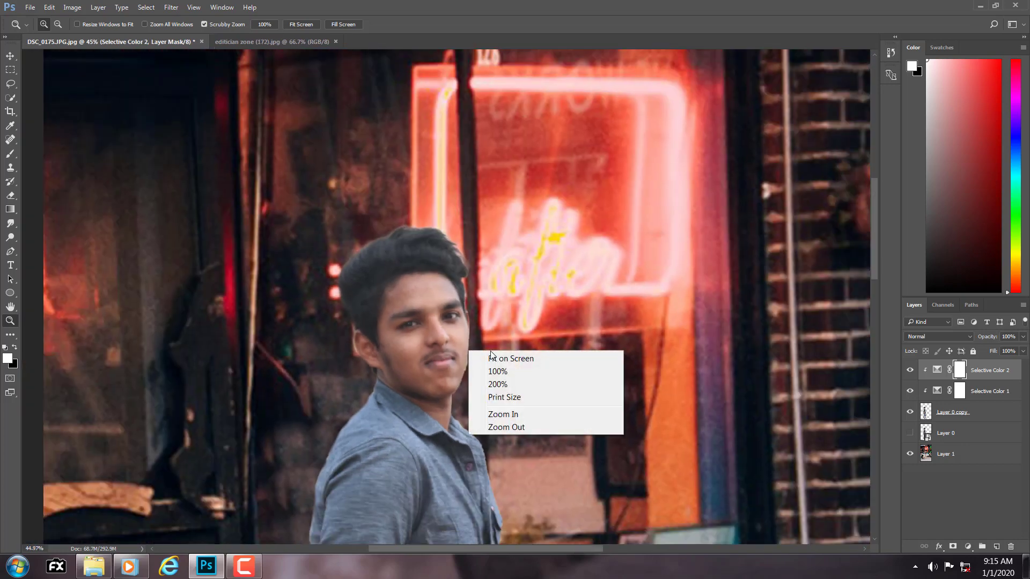
pyautogui.press('Escape')
pyautogui.moveTo(500, 365); pyautogui.dragTo(699, 362)
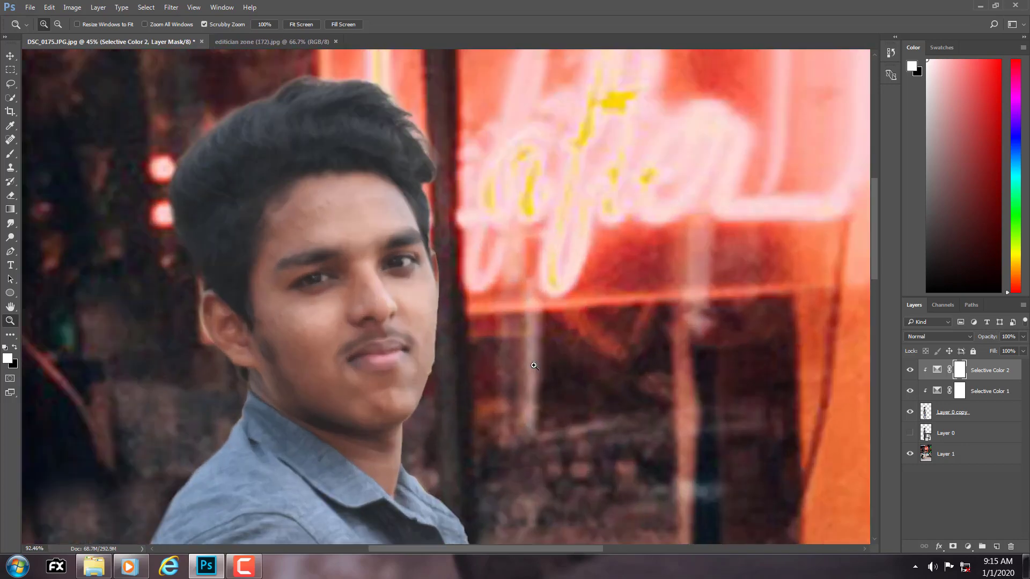
pyautogui.click(939, 413)
pyautogui.click(11, 196)
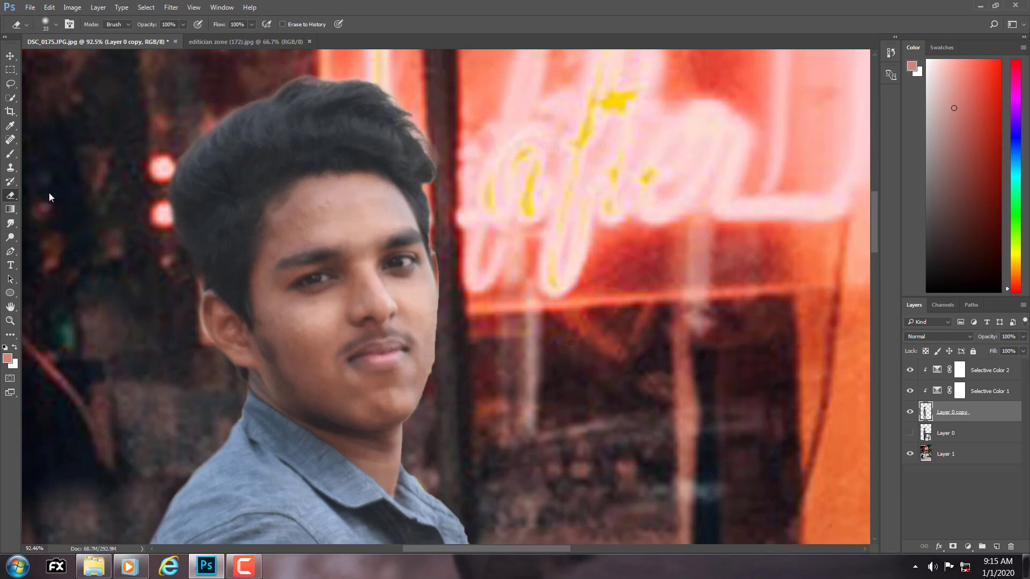
pyautogui.scroll(3, 552, 349)
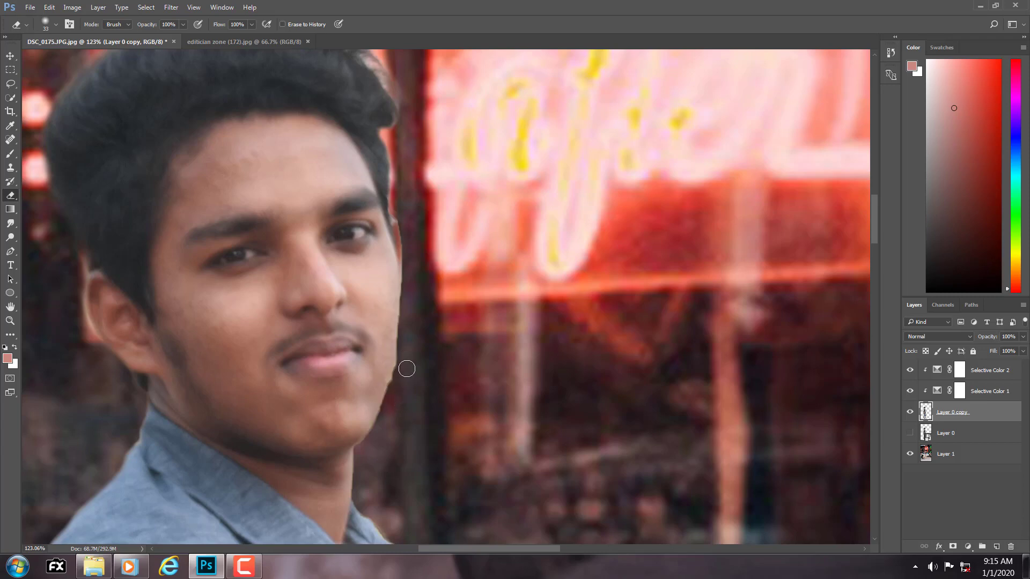
pyautogui.keyDown('alt'); pyautogui.rightClick(401, 376); pyautogui.keyUp('alt')
pyautogui.scroll(3, 399, 378)
pyautogui.scroll(2, 399, 378)
pyautogui.keyDown('alt'); pyautogui.rightClick(425, 350); pyautogui.keyUp('alt')
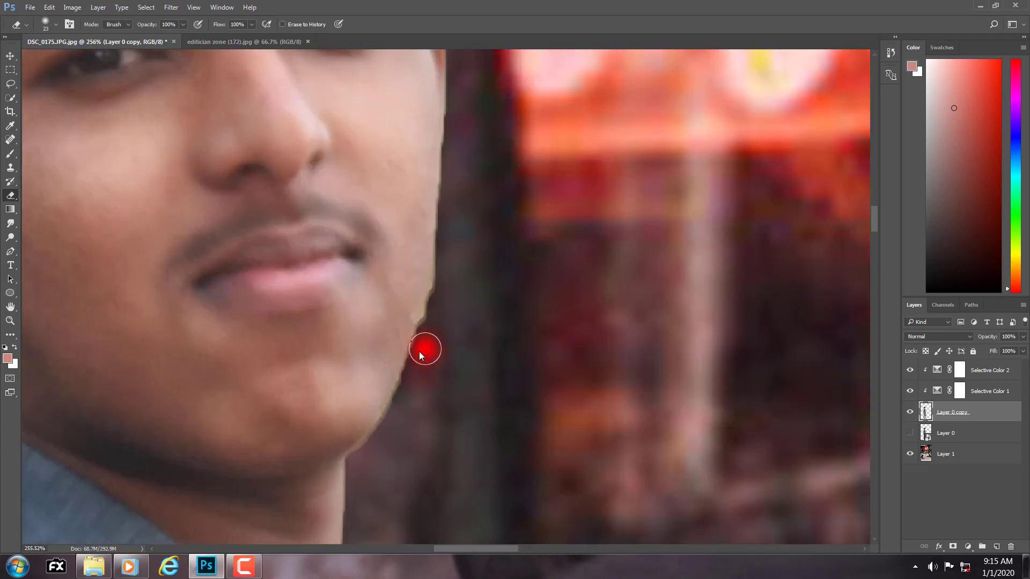
pyautogui.moveTo(353, 467)
pyautogui.mouseDown()
pyautogui.moveTo(391, 414)
pyautogui.moveTo(417, 338)
pyautogui.moveTo(452, 151)
pyautogui.mouseUp()
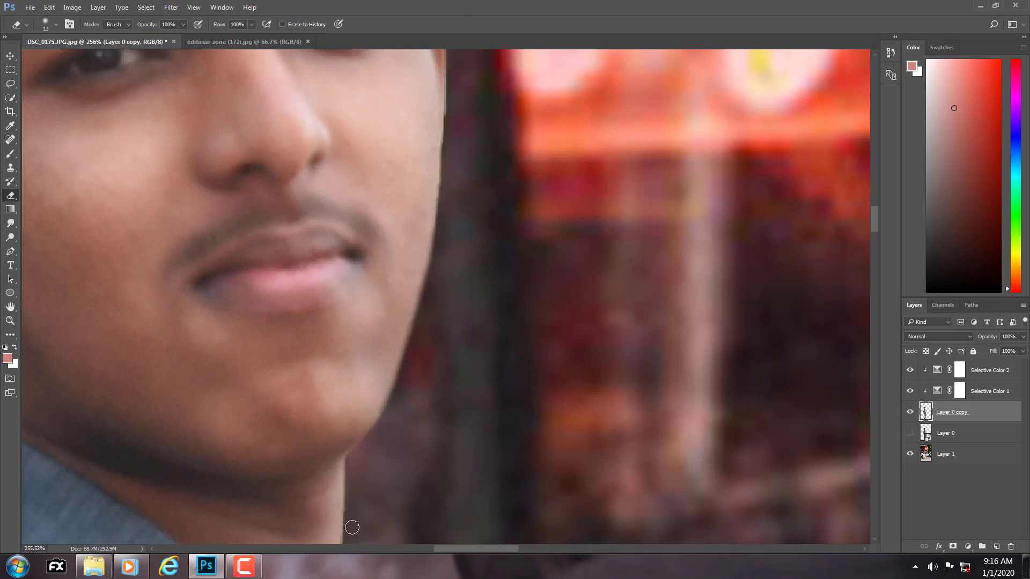
pyautogui.scroll(-6, 352, 527)
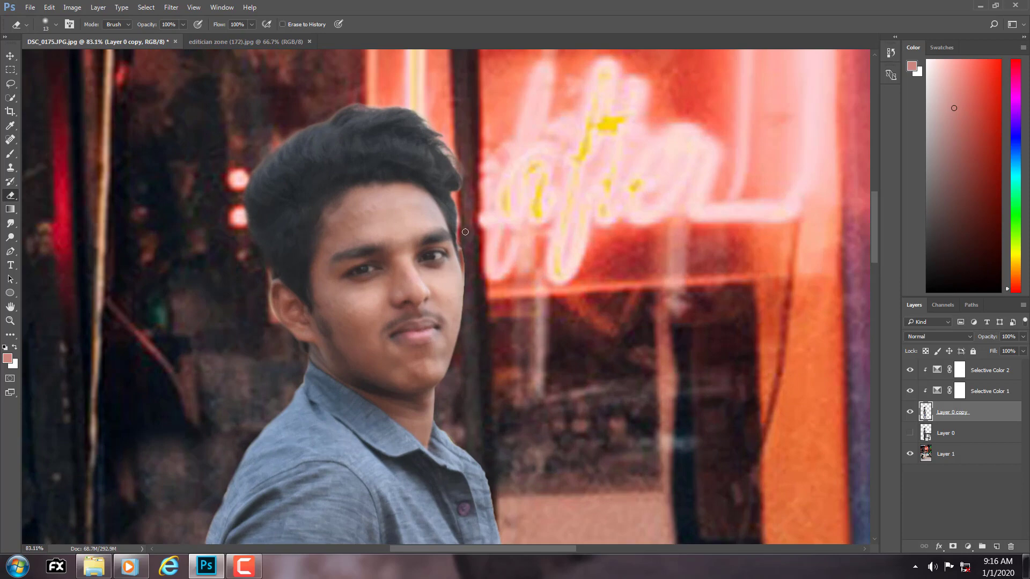
pyautogui.scroll(4, 466, 232)
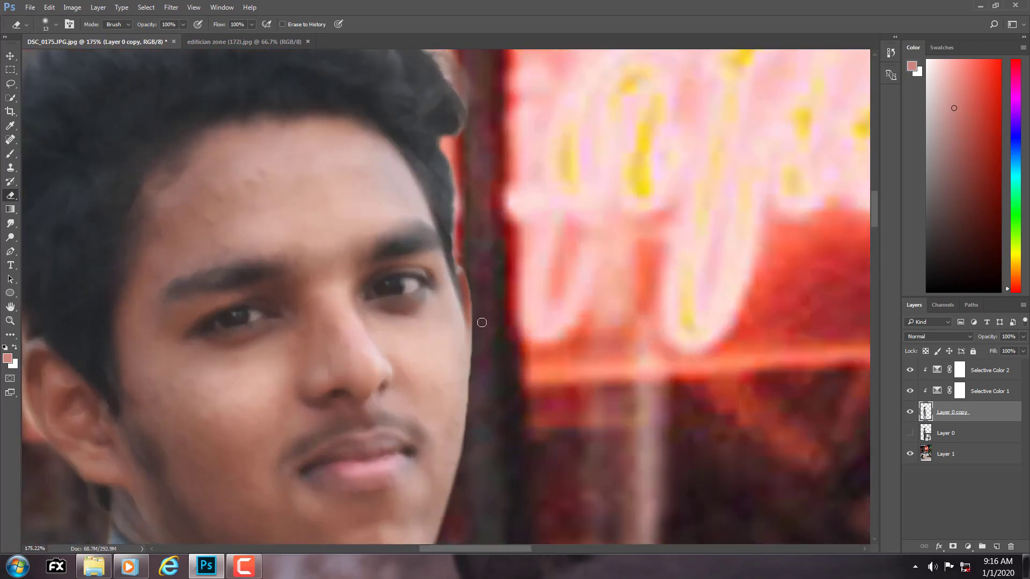
pyautogui.scroll(-5, 493, 264)
pyautogui.press('z')
pyautogui.rightClick(425, 305)
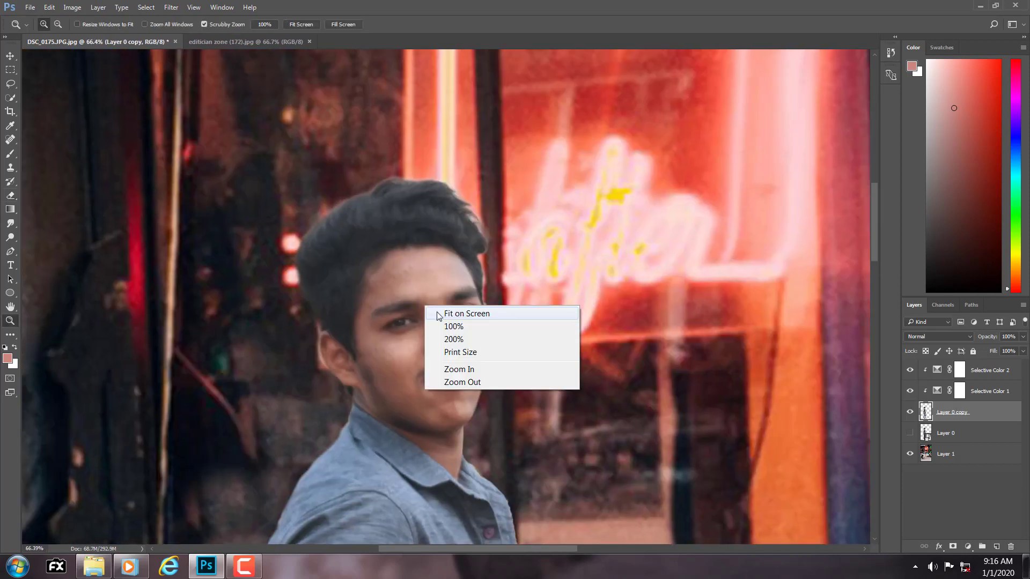
pyautogui.click(451, 312)
# Soften the shirt's shoulder, collar and chest edges on Layer 0 copy with the Blur tool at 15% strength
pyautogui.click(11, 223)
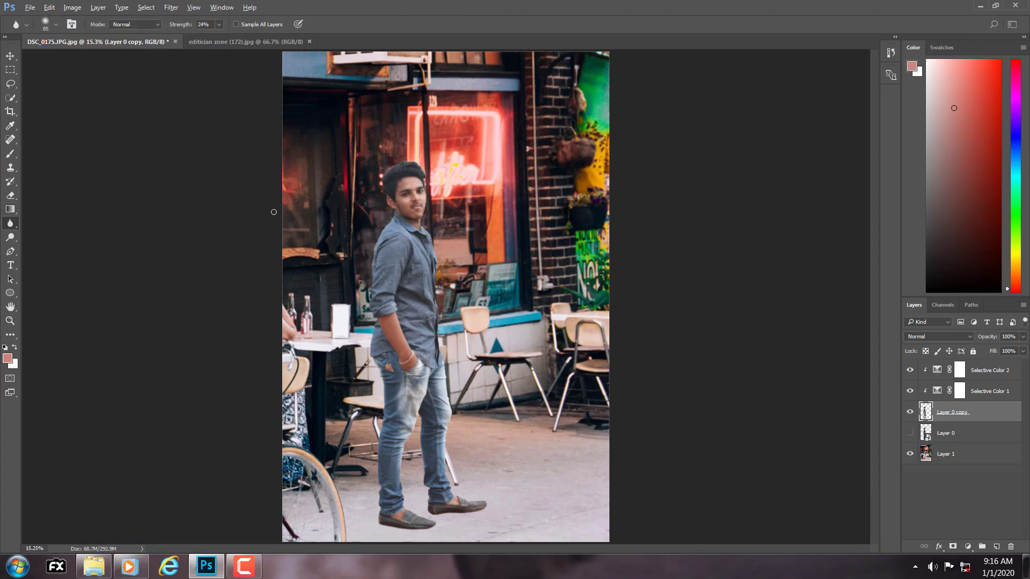
pyautogui.scroll(4, 299, 201)
pyautogui.scroll(5, 378, 207)
pyautogui.moveTo(775, 214); pyautogui.dragTo(124, 61)
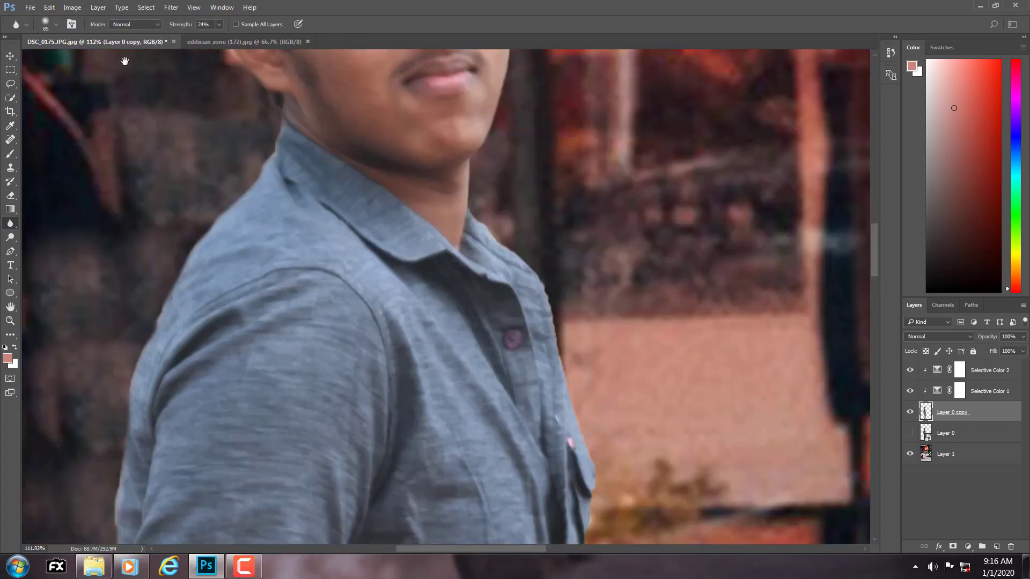
pyautogui.moveTo(190, 25); pyautogui.dragTo(186, 25)
pyautogui.scroll(2, 285, 207)
pyautogui.moveTo(261, 111); pyautogui.dragTo(196, 226)
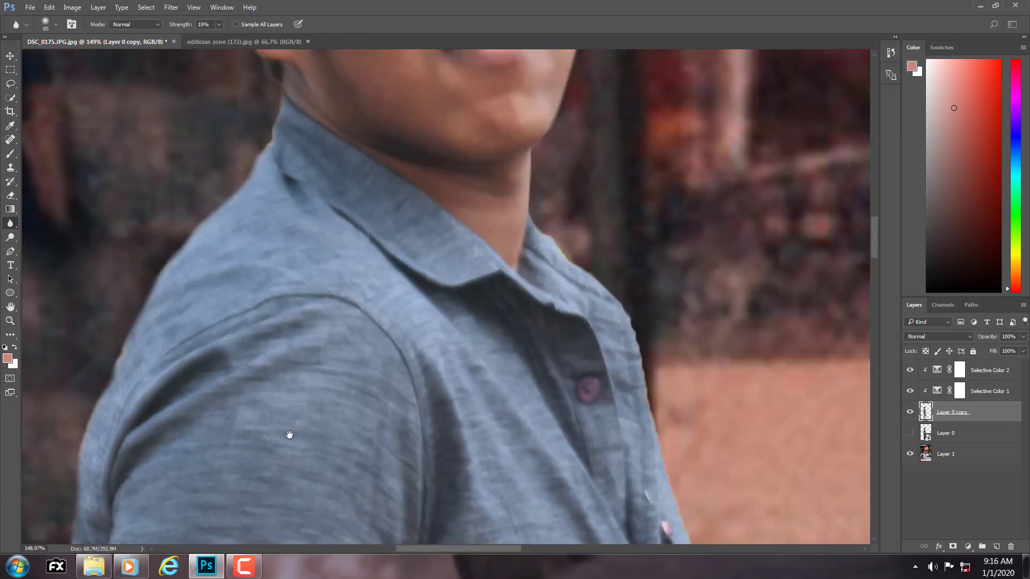
pyautogui.moveTo(289, 434); pyautogui.dragTo(281, 537)
pyautogui.moveTo(548, 219); pyautogui.dragTo(561, 331)
pyautogui.moveTo(558, 483); pyautogui.dragTo(467, 192)
pyautogui.scroll(-3, 467, 192)
pyautogui.moveTo(558, 446); pyautogui.dragTo(553, 420)
# Raise the Blur strength to 26% and soften the front edge of the shirt with a larger brush
pyautogui.moveTo(185, 25); pyautogui.dragTo(191, 25)
pyautogui.scroll(-3, 529, 246)
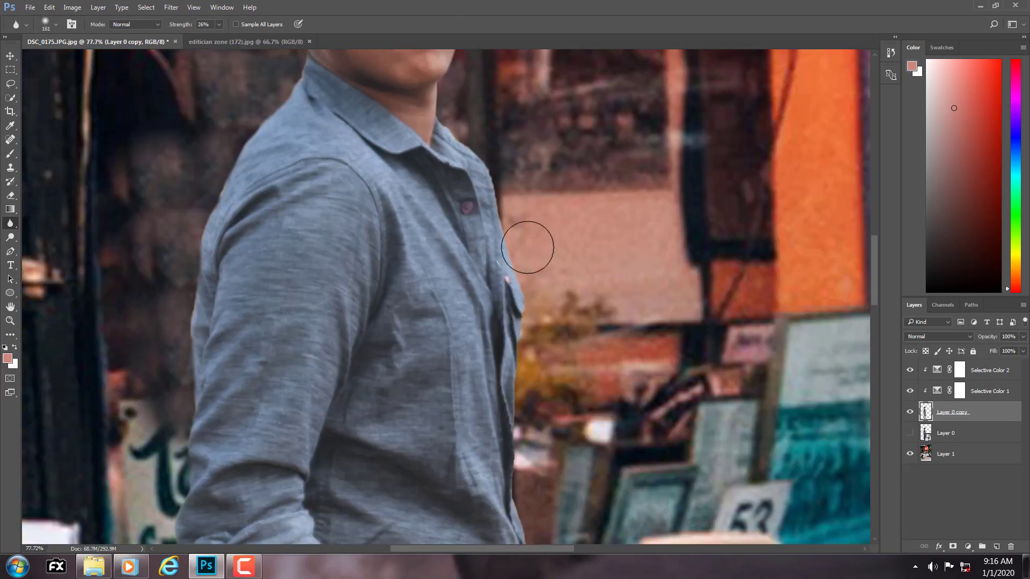
pyautogui.moveTo(514, 430); pyautogui.dragTo(494, 198)
pyautogui.scroll(3, 494, 198)
pyautogui.moveTo(486, 465); pyautogui.dragTo(456, 240)
# Raise the Blur strength to 40% and soften the outline of the lower shirt and jeans
pyautogui.moveTo(180, 25); pyautogui.dragTo(188, 25)
pyautogui.moveTo(456, 231); pyautogui.dragTo(454, 172)
pyautogui.moveTo(492, 486); pyautogui.dragTo(460, 213)
pyautogui.moveTo(452, 499); pyautogui.dragTo(444, 219)
pyautogui.moveTo(739, 486); pyautogui.dragTo(733, 324)
pyautogui.moveTo(345, 164); pyautogui.dragTo(390, 437)
pyautogui.moveTo(322, 129); pyautogui.dragTo(378, 284)
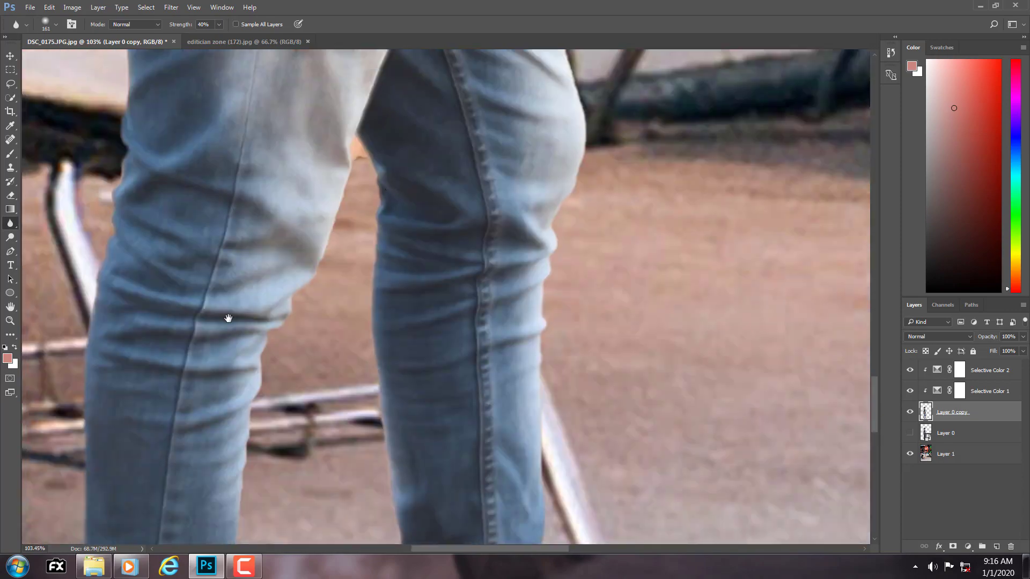
pyautogui.moveTo(231, 473); pyautogui.dragTo(232, 214)
pyautogui.moveTo(419, 482); pyautogui.dragTo(419, 228)
# Blur the remaining back edge of the man's jeans, shirt and sleeve, and fit the whole image in view
pyautogui.moveTo(144, 302); pyautogui.dragTo(246, 432)
pyautogui.moveTo(317, 145); pyautogui.dragTo(378, 441)
pyautogui.moveTo(384, 161); pyautogui.dragTo(407, 425)
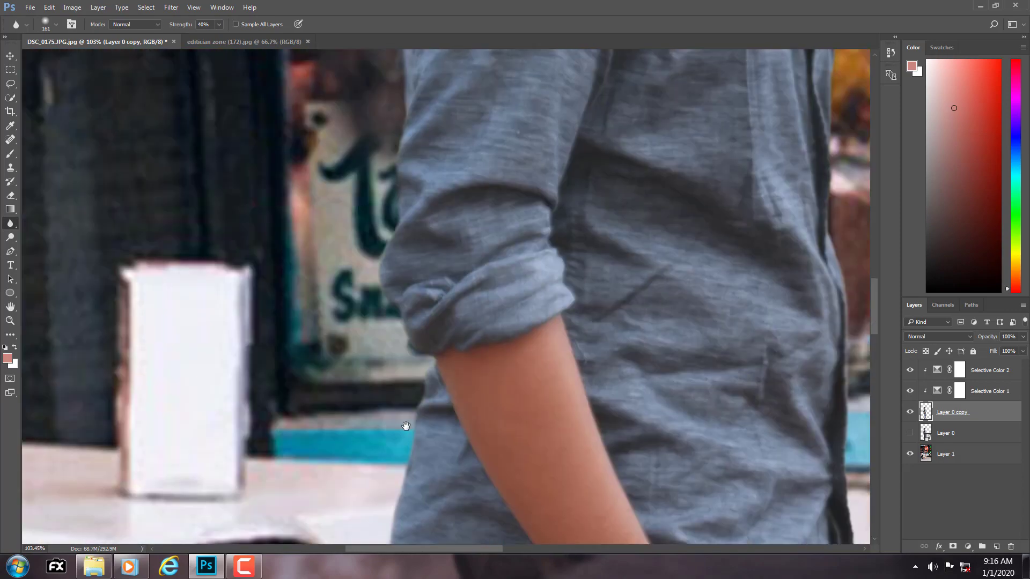
pyautogui.moveTo(395, 139); pyautogui.dragTo(387, 375)
pyautogui.press('z')
pyautogui.moveTo(515, 268); pyautogui.dragTo(475, 258)
pyautogui.rightClick(475, 258)
pyautogui.click(531, 267)
# Add a Selective Color adjustment layer directly above the café background, Layer 1
pyautogui.click(944, 434)
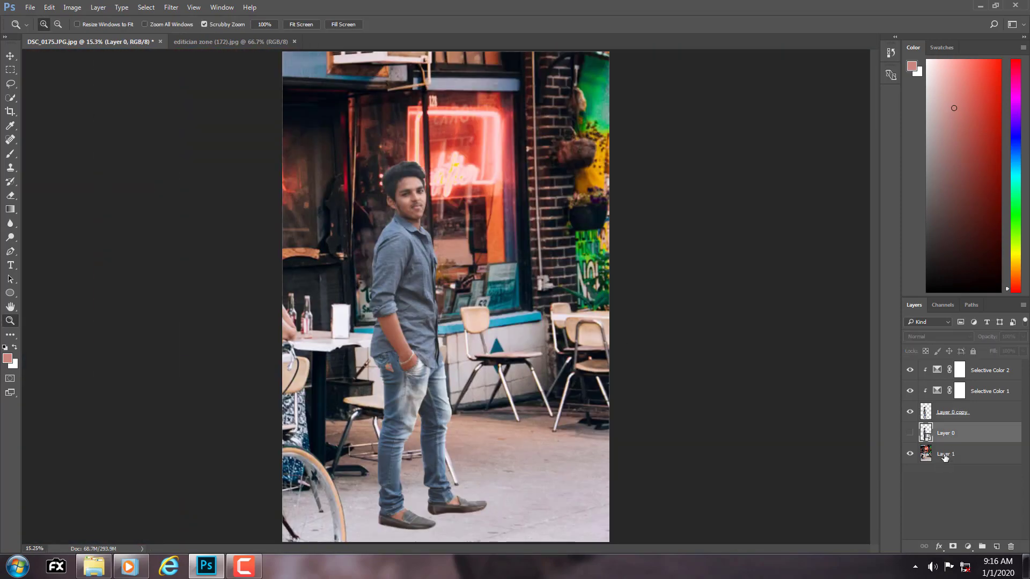
pyautogui.click(943, 455)
pyautogui.click(968, 546)
pyautogui.click(969, 538)
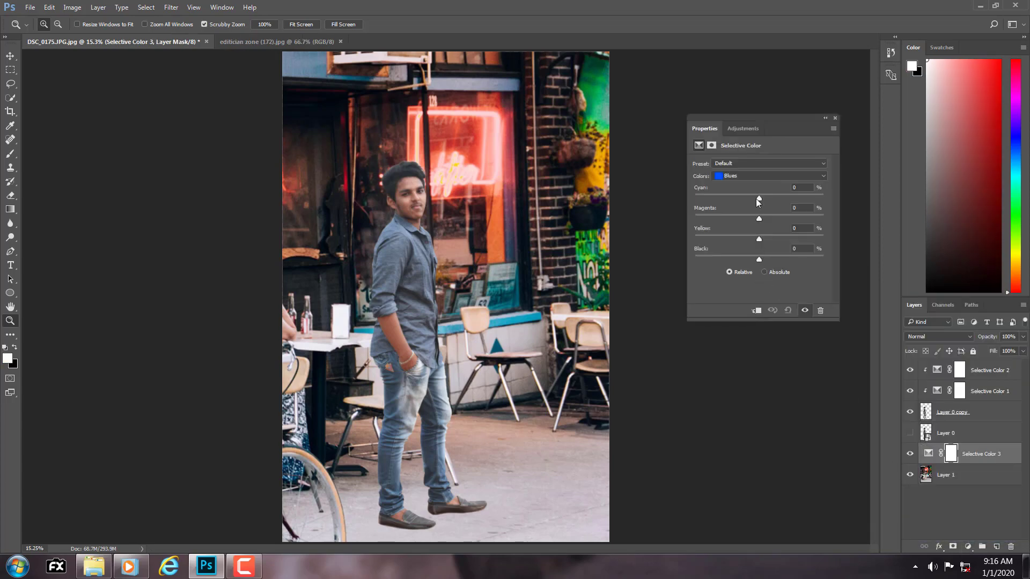
# Adjust the background's Reds in Selective Color 3 to Cyan -88%, Yellow -27% and Black +24%
pyautogui.click(743, 176)
pyautogui.click(734, 184)
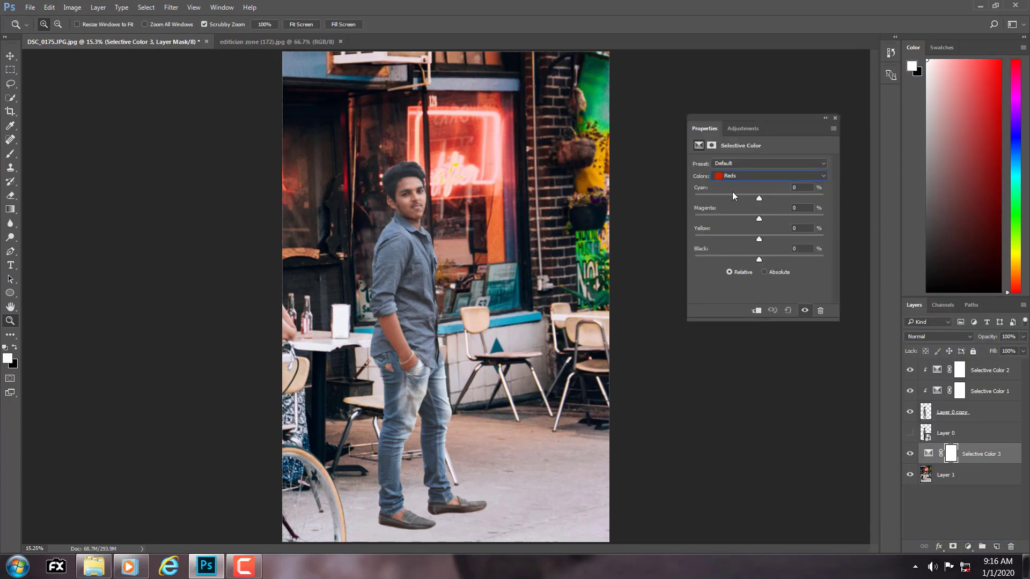
pyautogui.click(703, 198)
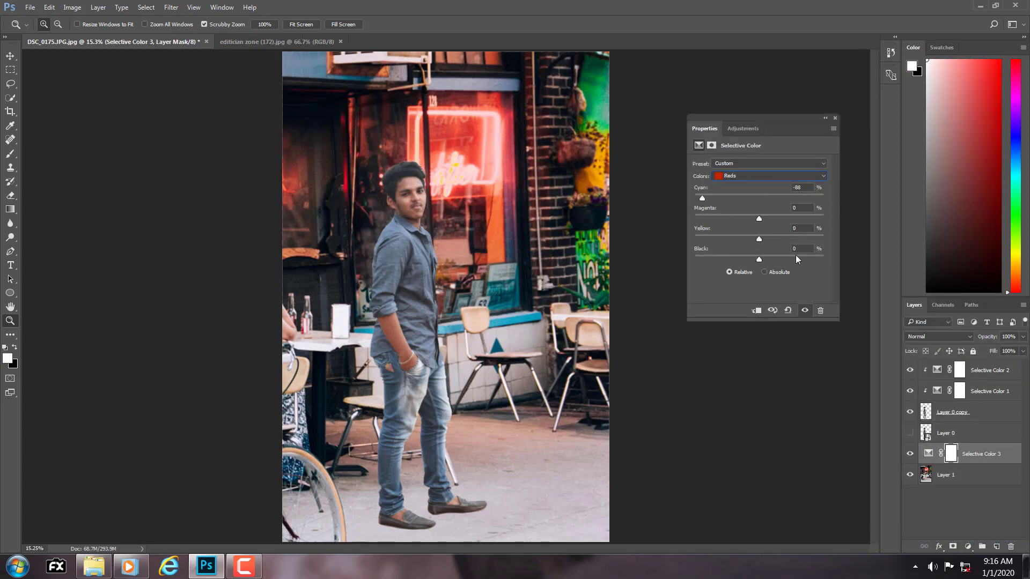
pyautogui.click(795, 256)
pyautogui.click(776, 257)
pyautogui.click(717, 238)
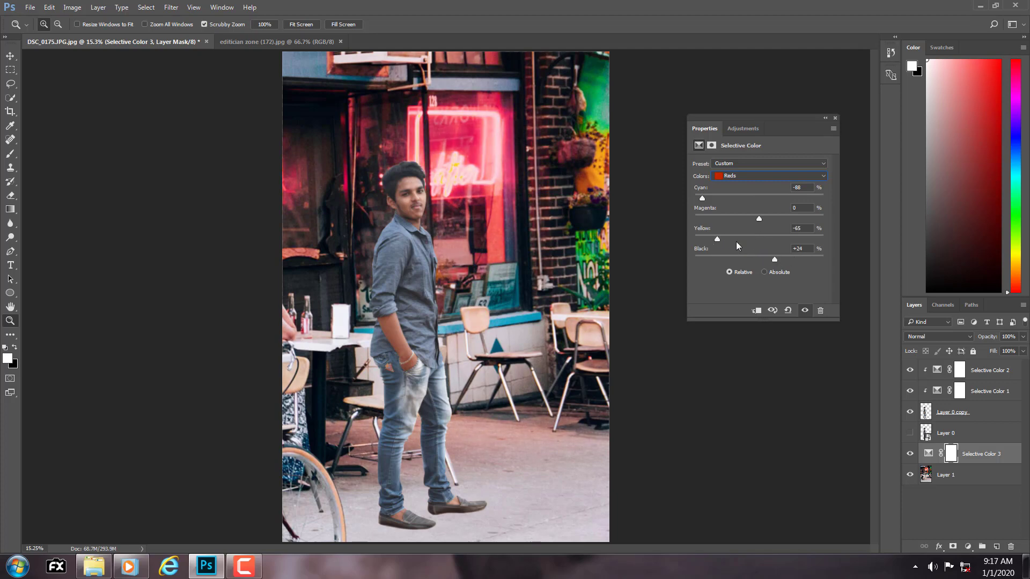
pyautogui.click(725, 238)
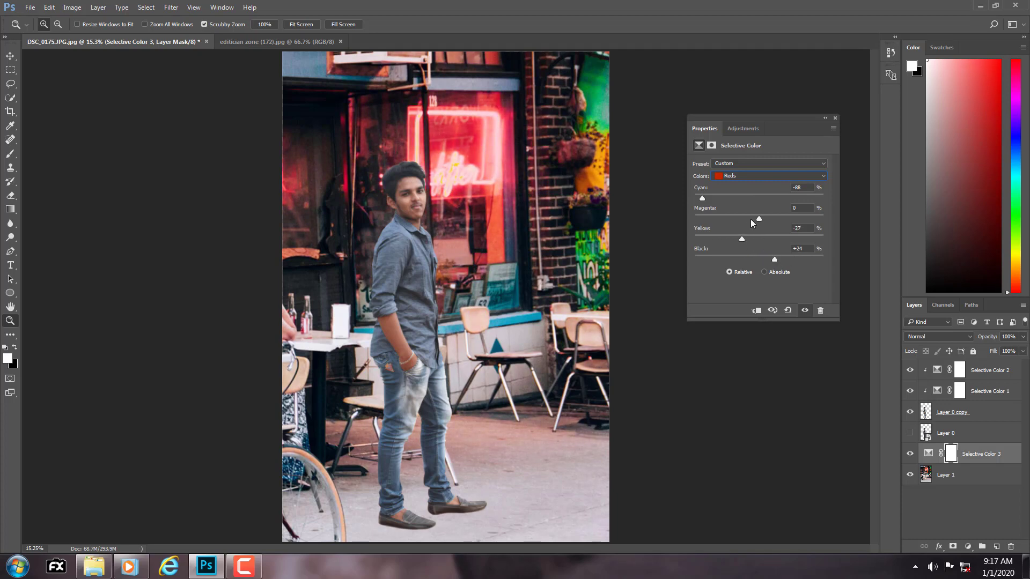
# Adjust the background's Greens in Selective Color 3 to Cyan +100%, Magenta -100% and Yellow +53%
pyautogui.click(720, 178)
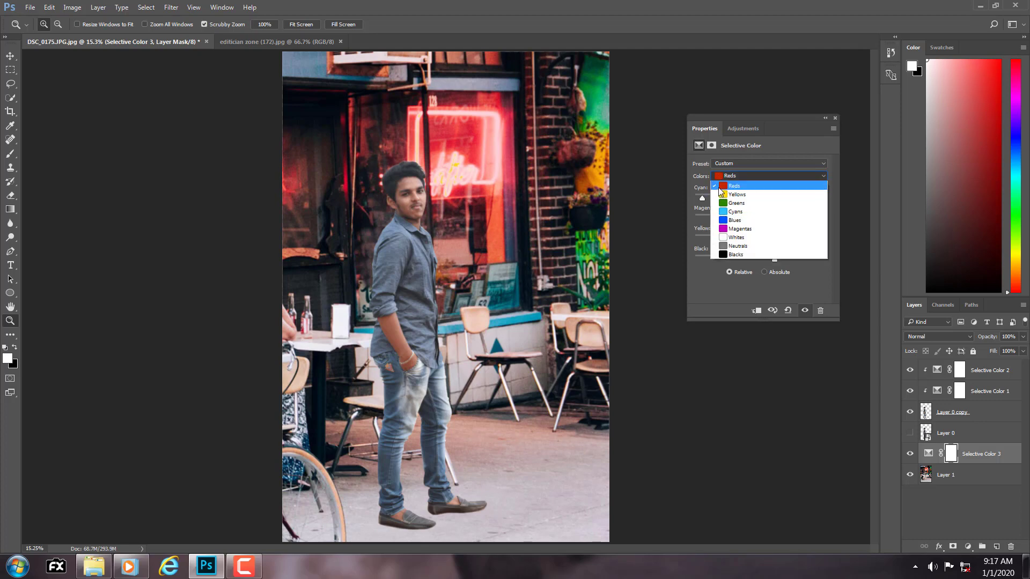
pyautogui.click(731, 202)
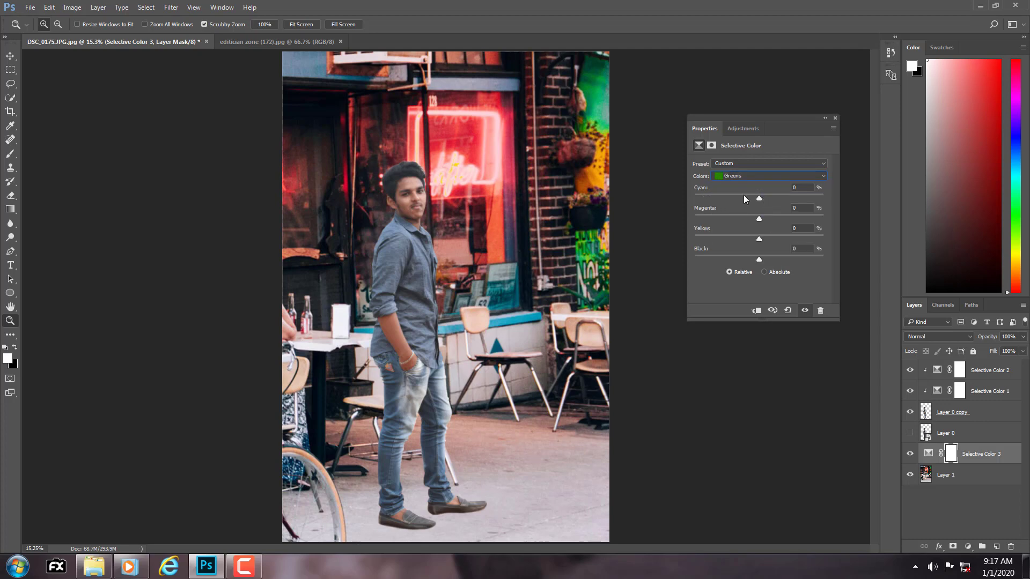
pyautogui.moveTo(744, 196); pyautogui.dragTo(661, 228)
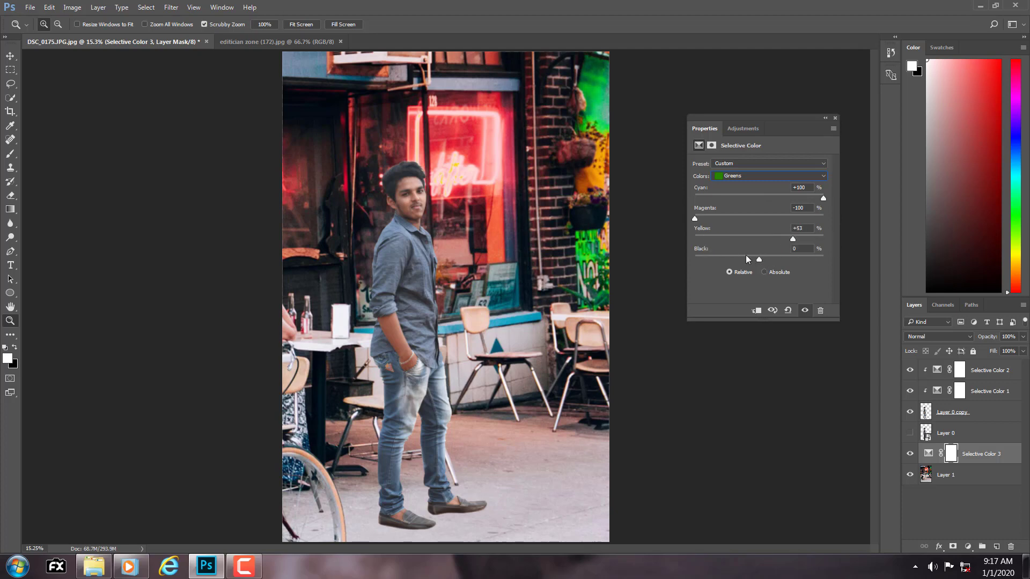
# Adjust the background's Cyans in Selective Color 3 to Cyan +100%, Magenta +100%, Yellow -100% and Black +27%
pyautogui.click(751, 176)
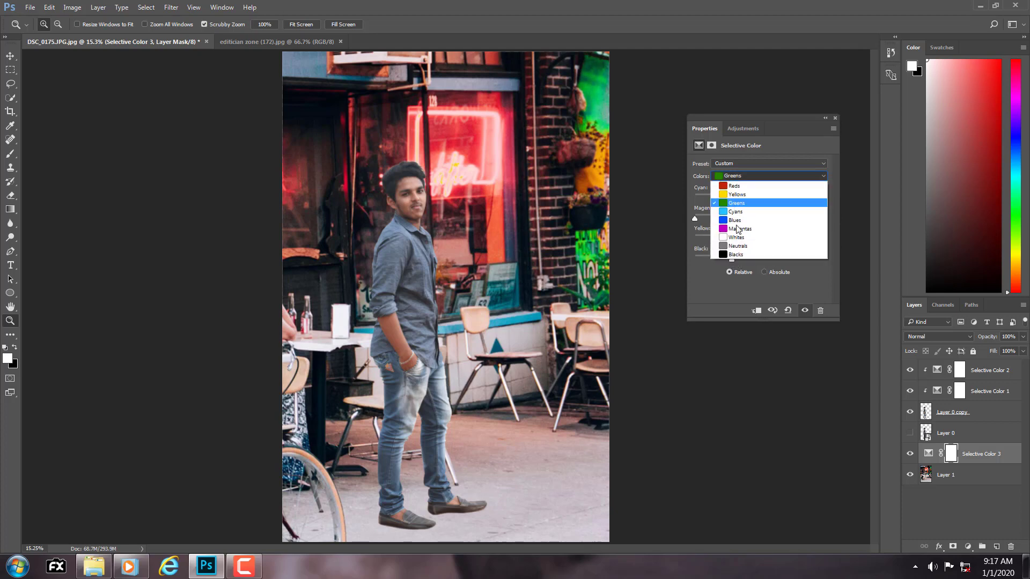
pyautogui.click(736, 212)
pyautogui.moveTo(645, 187); pyautogui.dragTo(826, 188)
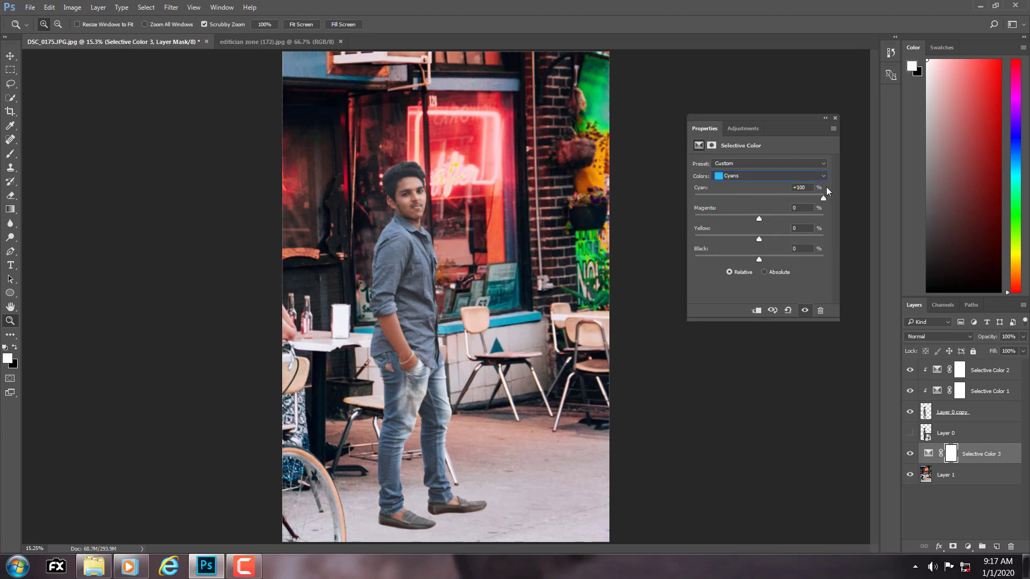
pyautogui.moveTo(760, 217); pyautogui.dragTo(839, 229)
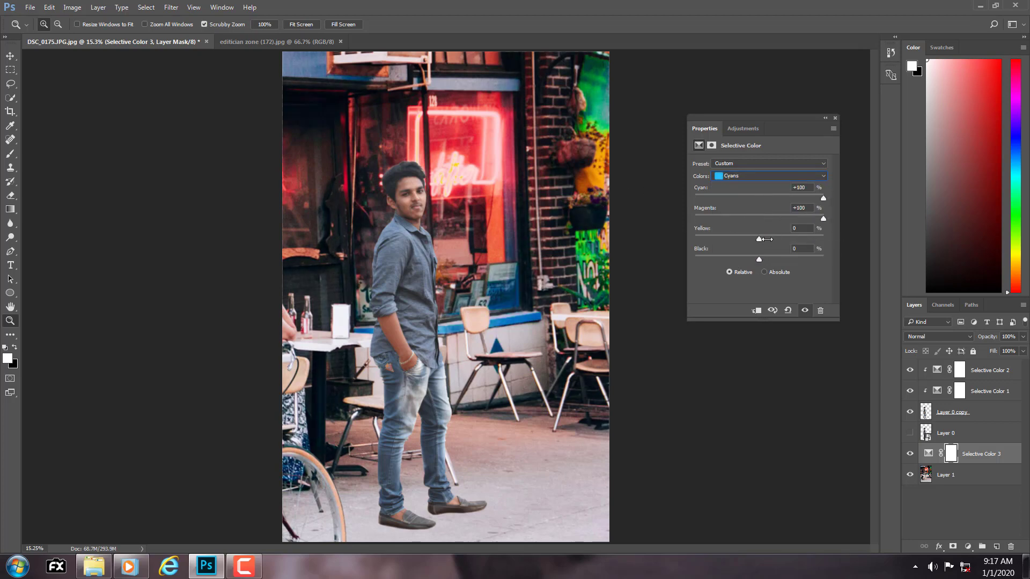
pyautogui.moveTo(760, 240); pyautogui.dragTo(675, 246)
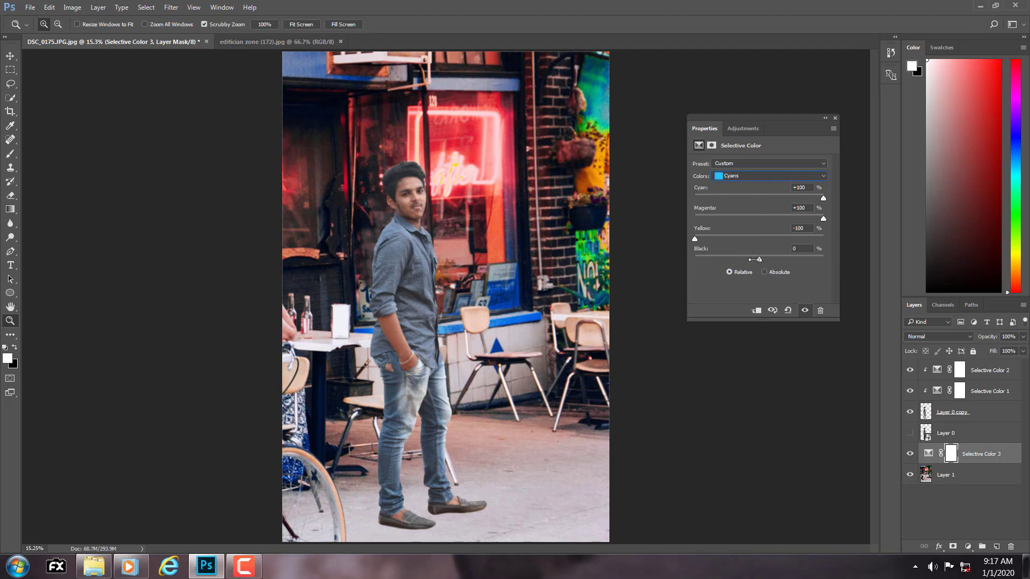
pyautogui.moveTo(755, 259)
pyautogui.mouseDown()
pyautogui.moveTo(669, 257)
pyautogui.moveTo(770, 246)
pyautogui.mouseUp()
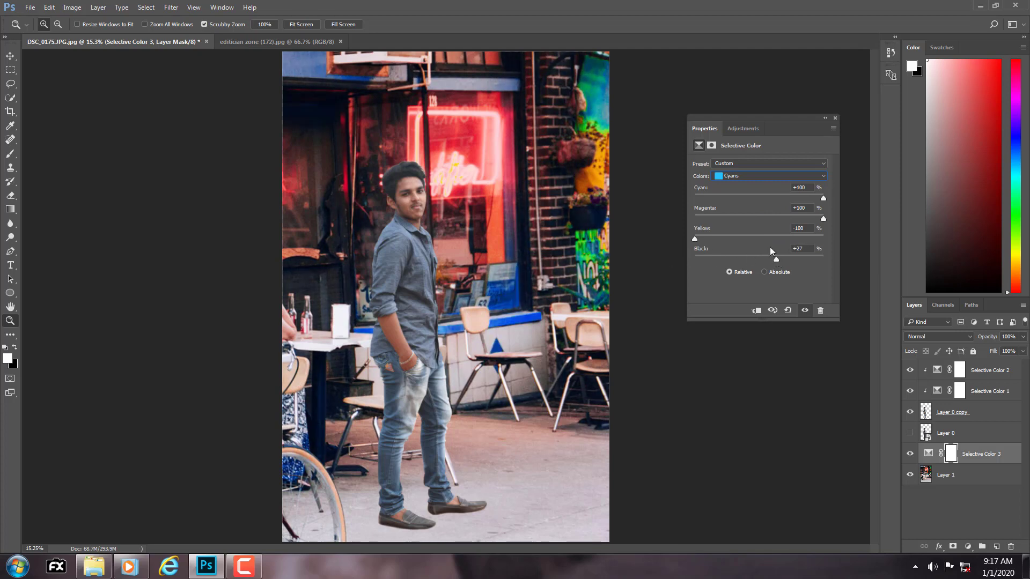
# Adjust the background's Blues to Cyan +54%, Magenta -100% and Yellow +91%, and reduce their Black
pyautogui.click(739, 179)
pyautogui.click(739, 217)
pyautogui.moveTo(759, 200); pyautogui.dragTo(671, 217)
pyautogui.moveTo(761, 240); pyautogui.dragTo(817, 240)
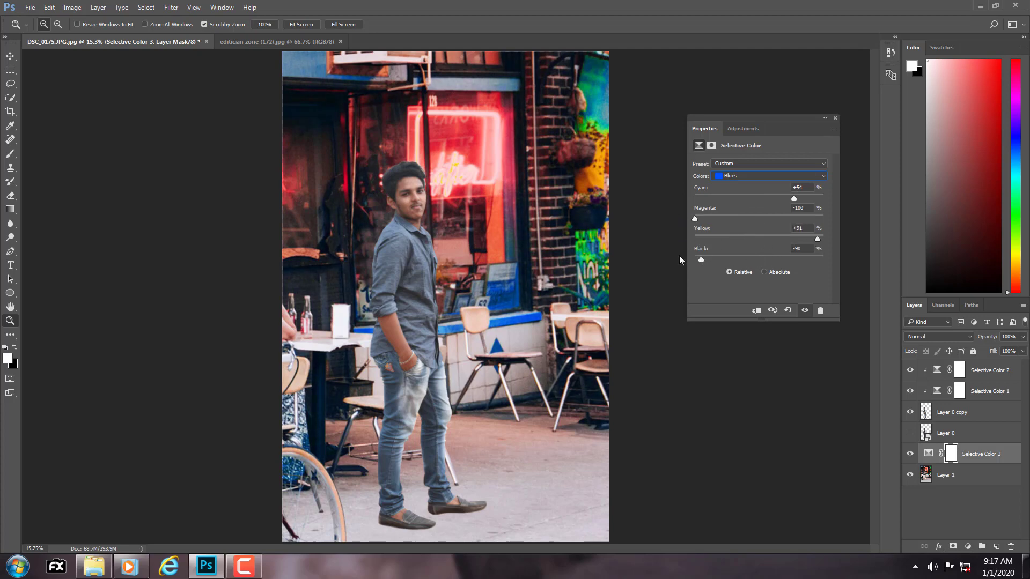
pyautogui.moveTo(702, 259); pyautogui.dragTo(729, 259)
# Add a second Selective Color layer over the background and set its Whites to Cyan +47%, Magenta -13%, Yellow -20% and Black -12%
pyautogui.click(968, 546)
pyautogui.click(912, 534)
pyautogui.click(724, 176)
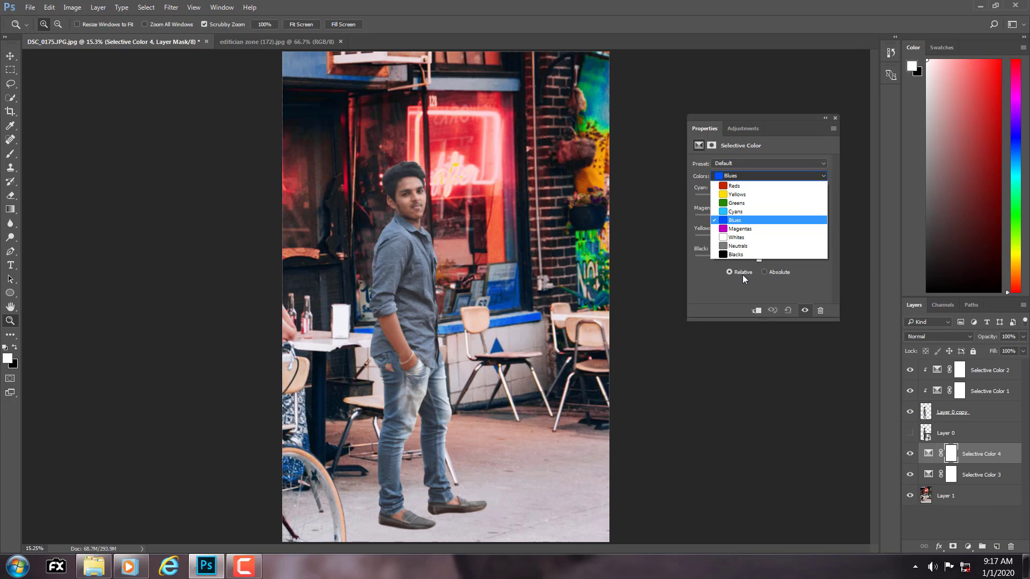
pyautogui.click(753, 237)
pyautogui.moveTo(760, 195); pyautogui.dragTo(789, 195)
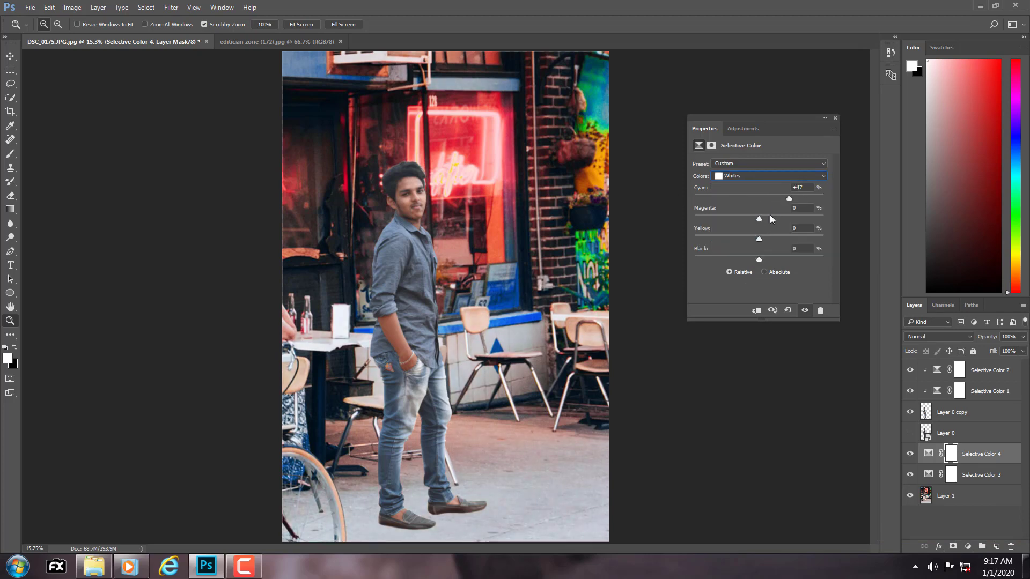
pyautogui.moveTo(737, 218)
pyautogui.mouseDown()
pyautogui.moveTo(774, 220)
pyautogui.moveTo(741, 220)
pyautogui.mouseUp()
pyautogui.click(745, 239)
pyautogui.click(733, 258)
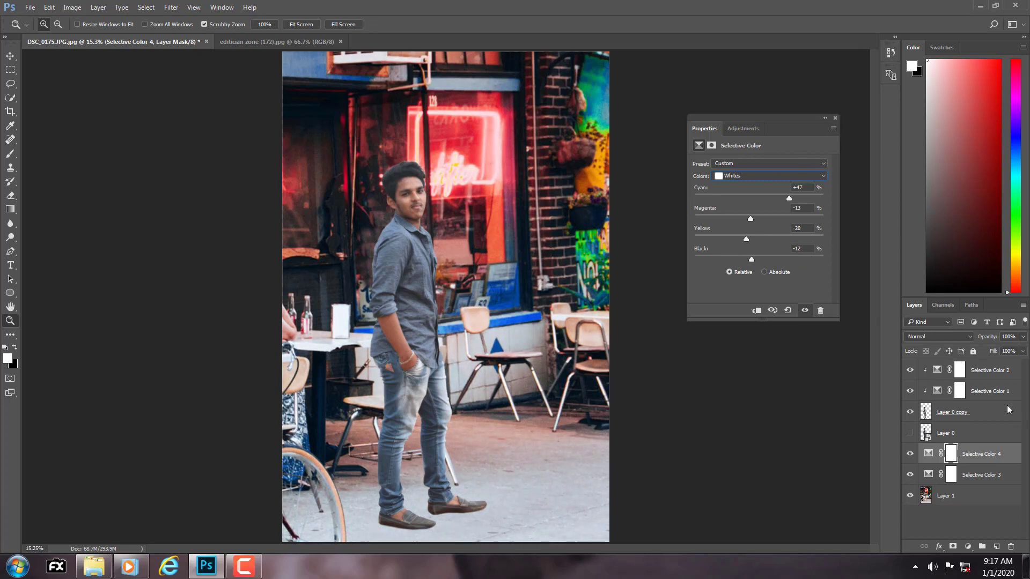
# Add a new empty layer clipped to the man's cut-out, Layer 0 copy
pyautogui.click(974, 407)
pyautogui.click(966, 412)
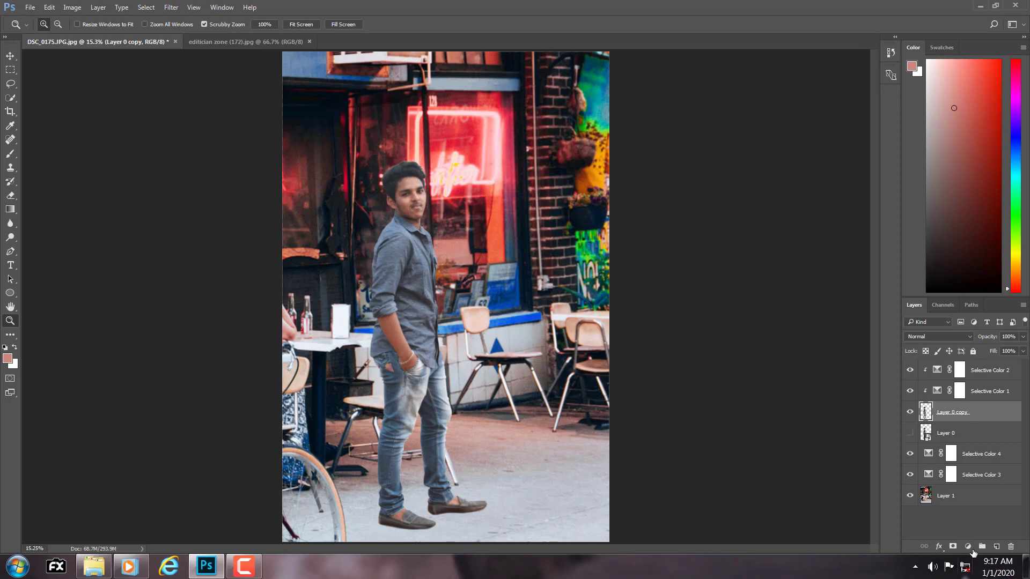
pyautogui.click(997, 547)
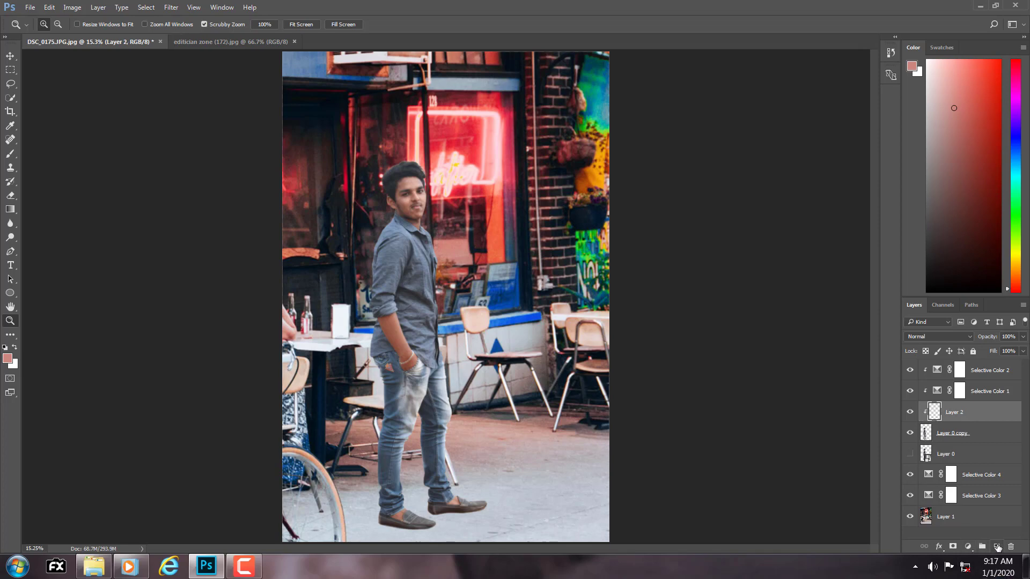
# Set up the Brush tool with a black foreground colour and 3% flow
pyautogui.click(10, 153)
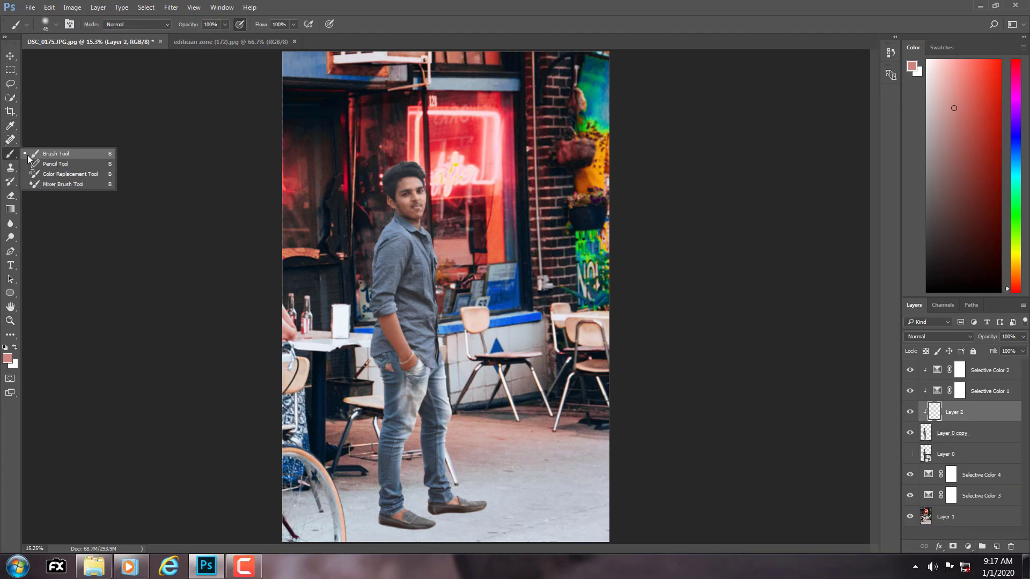
pyautogui.click(49, 154)
pyautogui.click(9, 360)
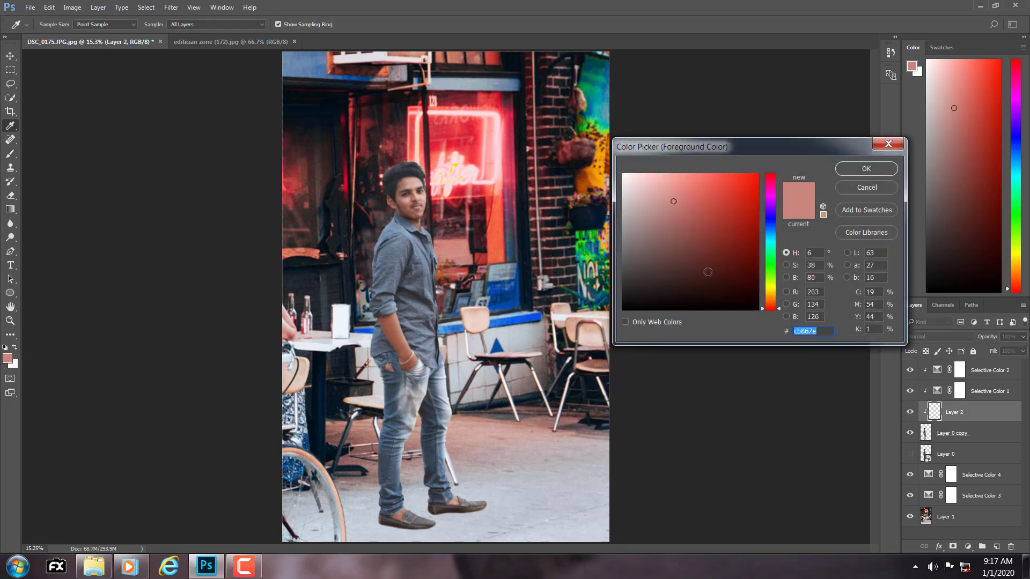
pyautogui.click(623, 310)
pyautogui.click(866, 170)
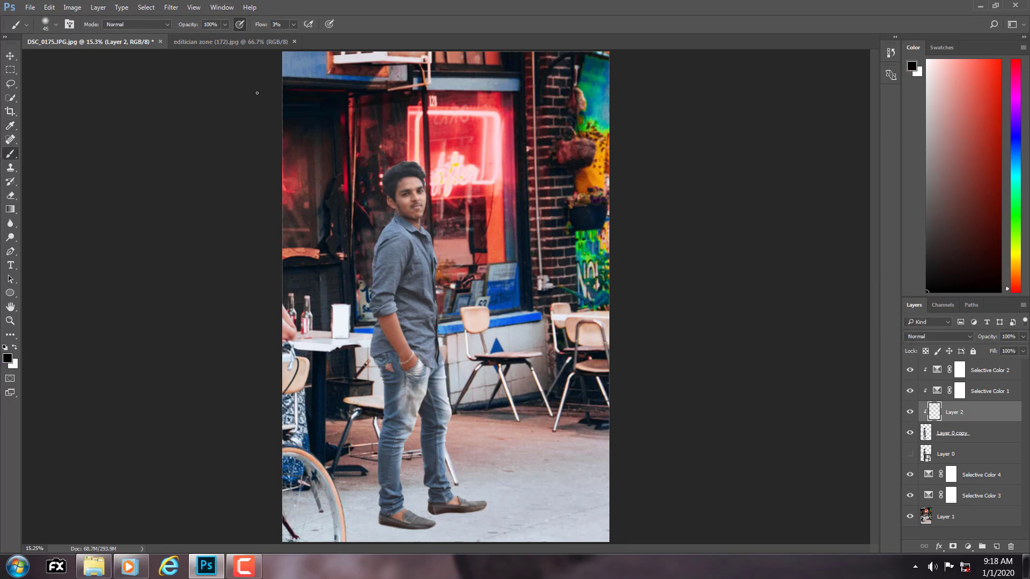
# Load the cut-out's outline from Layer 0 copy as a selection, reselect Layer 2 and enlarge the soft brush to 196 px
pyautogui.keyDown('ctrl'); pyautogui.click(931, 438); pyautogui.keyUp('ctrl')
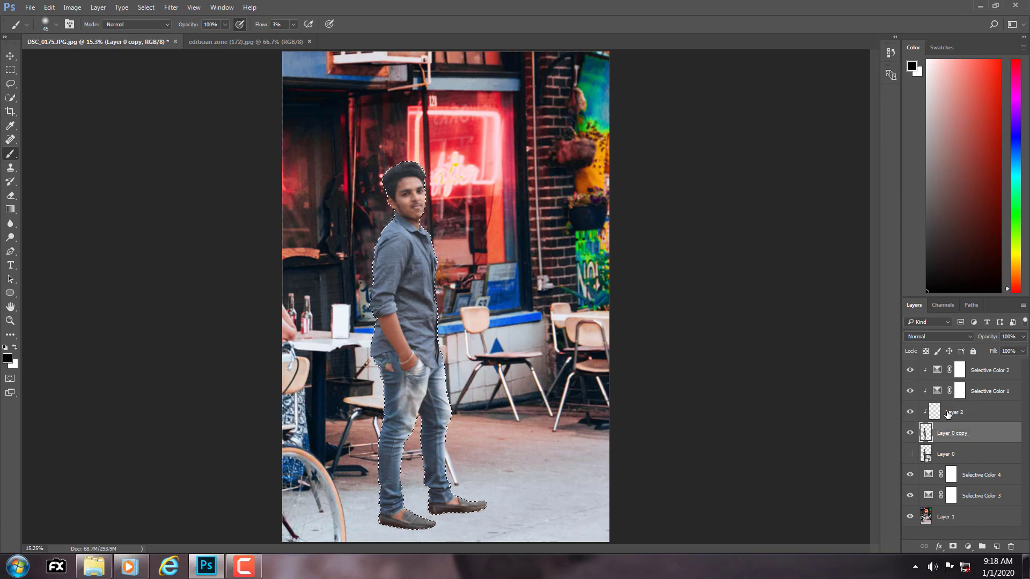
pyautogui.scroll(3, 351, 404)
pyautogui.scroll(3, 511, 377)
pyautogui.moveTo(511, 377); pyautogui.dragTo(503, 168)
pyautogui.keyDown('alt'); pyautogui.moveTo(410, 239); pyautogui.dragTo(428, 237); pyautogui.keyUp('alt')
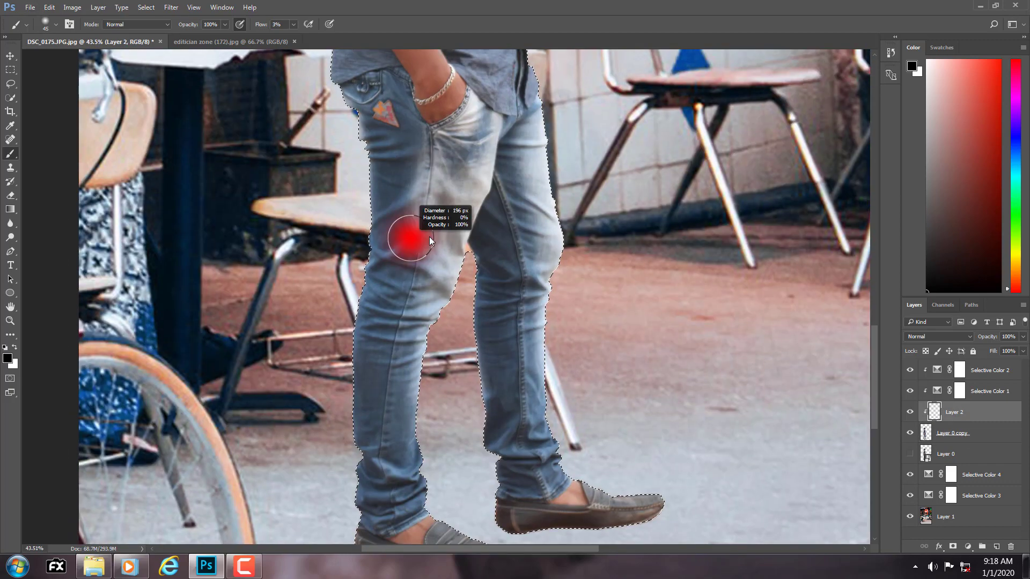
# Enlarge the brush to 367 px and paint soft black shading over the lower jeans and shoes on Layer 2
pyautogui.scroll(3, 409, 234)
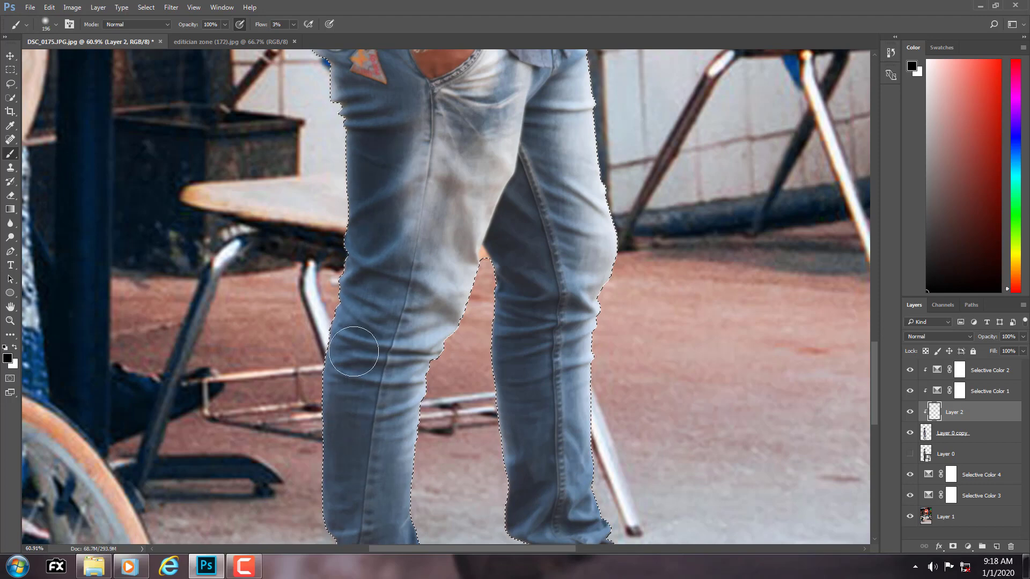
pyautogui.scroll(-3, 328, 299)
pyautogui.keyDown('alt'); pyautogui.moveTo(329, 299); pyautogui.dragTo(352, 313); pyautogui.keyUp('alt')
pyautogui.moveTo(334, 197)
pyautogui.mouseDown()
pyautogui.moveTo(344, 428)
pyautogui.moveTo(374, 506)
pyautogui.moveTo(446, 528)
pyautogui.moveTo(402, 371)
pyautogui.mouseUp()
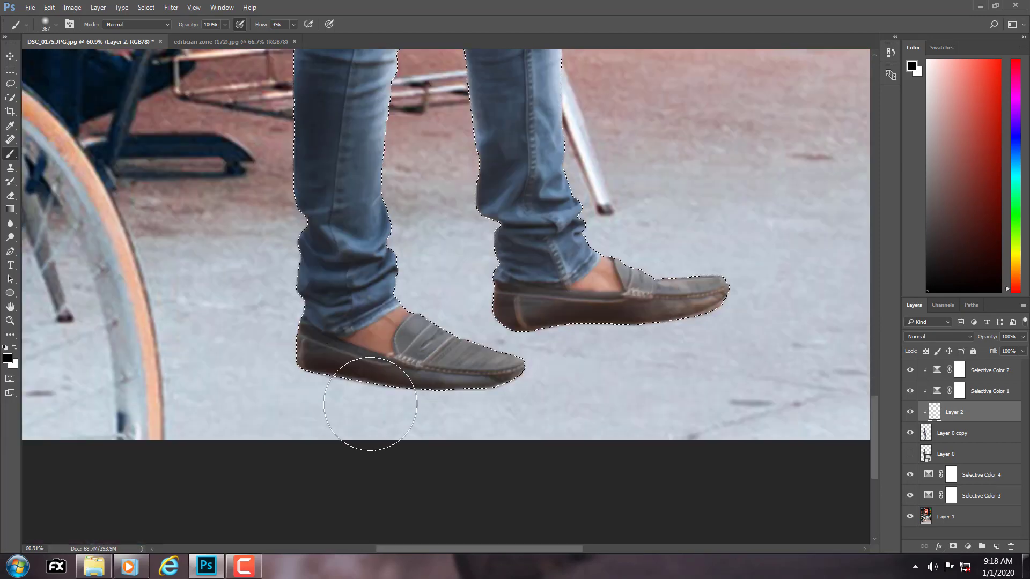
pyautogui.moveTo(396, 332)
pyautogui.mouseDown()
pyautogui.moveTo(425, 341)
pyautogui.moveTo(368, 395)
pyautogui.moveTo(471, 391)
pyautogui.moveTo(497, 343)
pyautogui.moveTo(715, 315)
pyautogui.moveTo(635, 257)
pyautogui.moveTo(685, 248)
pyautogui.moveTo(704, 293)
pyautogui.moveTo(558, 340)
pyautogui.moveTo(471, 223)
pyautogui.moveTo(461, 316)
pyautogui.mouseUp()
# Reduce the brush to 183 px and deepen the shading along both jeans legs, cuffs and shoes
pyautogui.moveTo(499, 169)
pyautogui.mouseDown()
pyautogui.moveTo(491, 299)
pyautogui.moveTo(553, 380)
pyautogui.mouseUp()
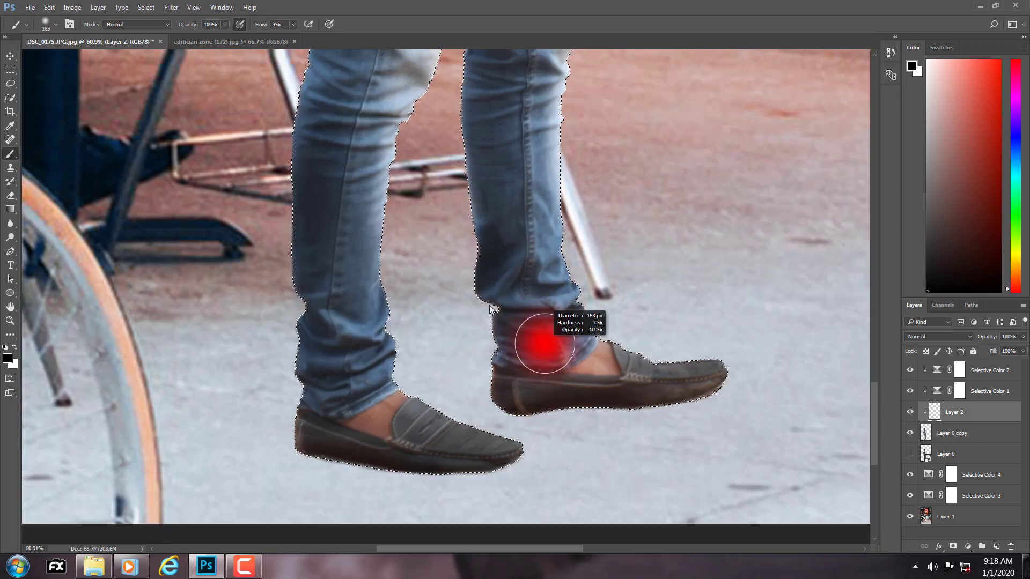
pyautogui.moveTo(489, 282); pyautogui.dragTo(462, 482)
pyautogui.moveTo(437, 385)
pyautogui.mouseDown()
pyautogui.moveTo(478, 441)
pyautogui.moveTo(450, 193)
pyautogui.moveTo(445, 209)
pyautogui.moveTo(474, 230)
pyautogui.moveTo(387, 203)
pyautogui.moveTo(371, 102)
pyautogui.moveTo(307, 368)
pyautogui.moveTo(301, 492)
pyautogui.mouseUp()
pyautogui.moveTo(312, 347); pyautogui.dragTo(315, 288)
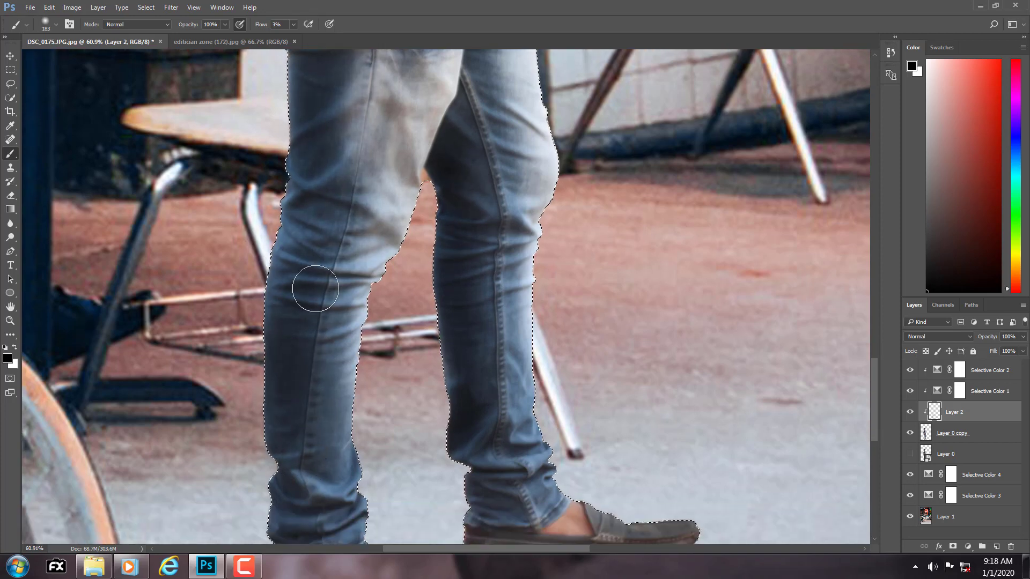
pyautogui.moveTo(294, 331); pyautogui.dragTo(279, 485)
pyautogui.moveTo(277, 412); pyautogui.dragTo(290, 209)
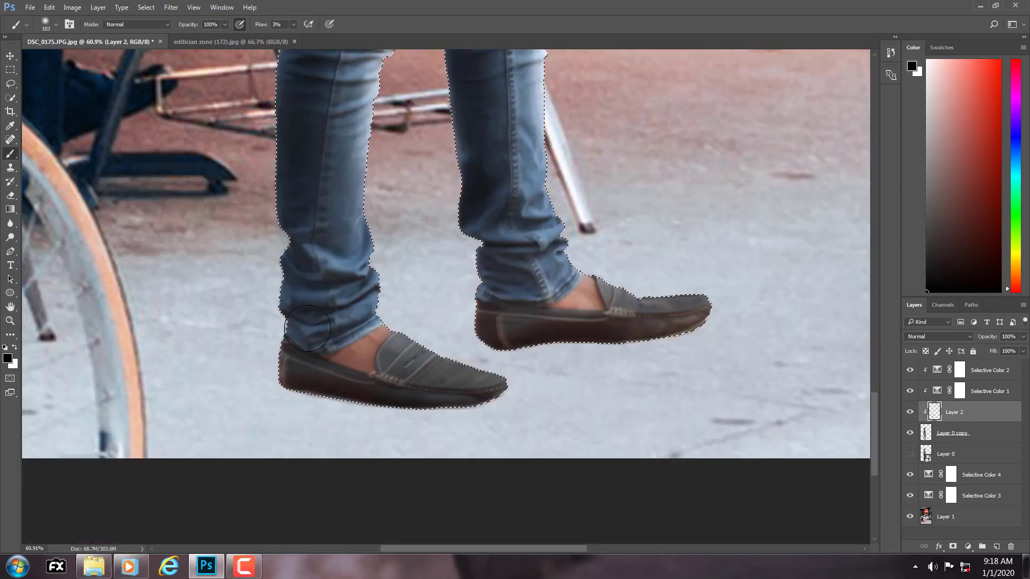
pyautogui.moveTo(298, 271)
pyautogui.mouseDown()
pyautogui.moveTo(445, 380)
pyautogui.moveTo(423, 355)
pyautogui.moveTo(458, 394)
pyautogui.mouseUp()
# Fit the whole image in view, compare it with and without Layer 2's shading, and set the layer's opacity to 92%
pyautogui.press('z')
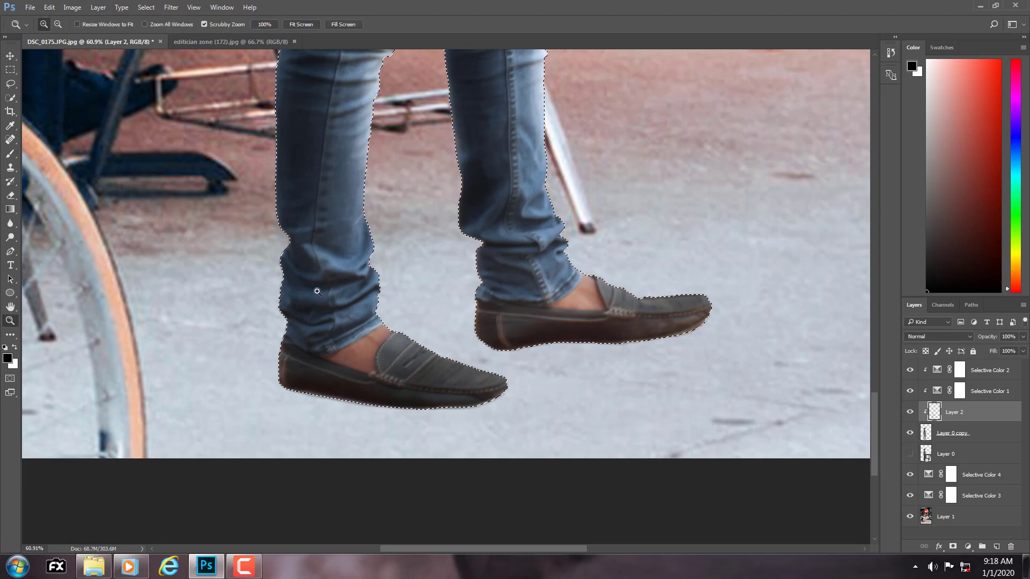
pyautogui.moveTo(352, 276); pyautogui.dragTo(305, 292)
pyautogui.rightClick(417, 232)
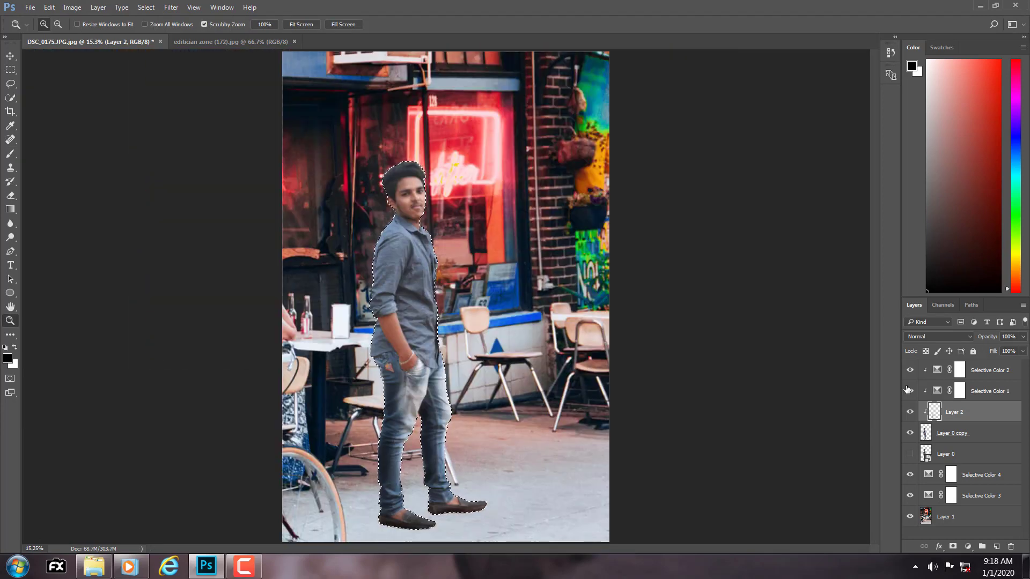
pyautogui.click(909, 413)
pyautogui.click(908, 413)
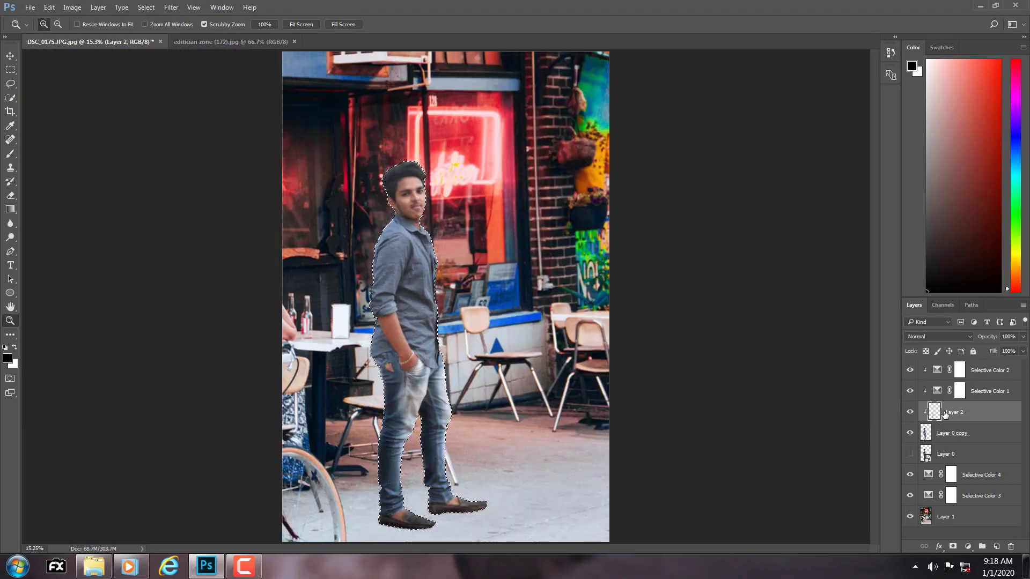
pyautogui.moveTo(985, 336); pyautogui.dragTo(980, 339)
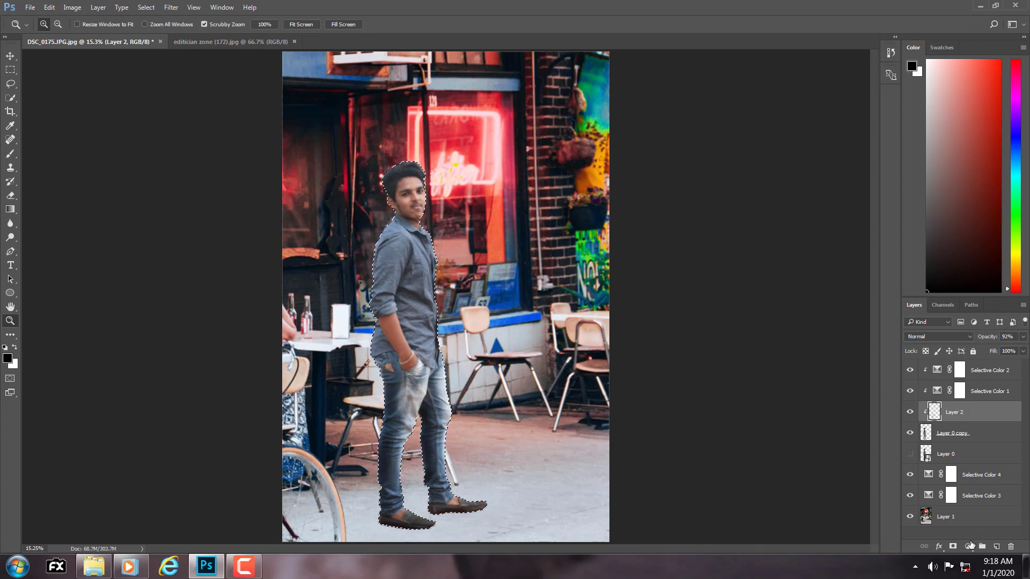
# Add a Levels adjustment above Layer 2, masked to the man's selection, and set its white input level to 232
pyautogui.click(969, 546)
pyautogui.click(912, 345)
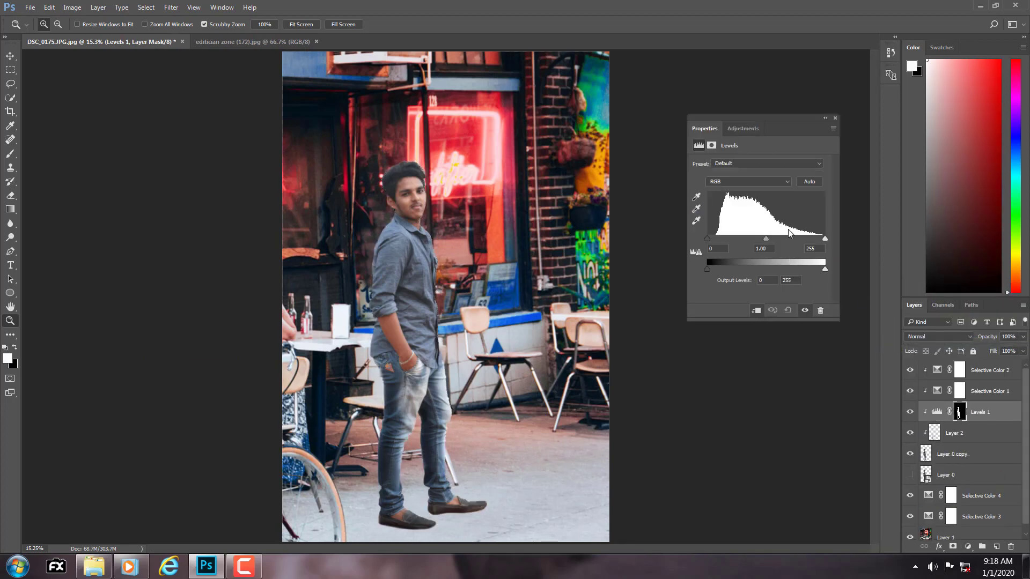
pyautogui.moveTo(825, 238); pyautogui.dragTo(801, 240)
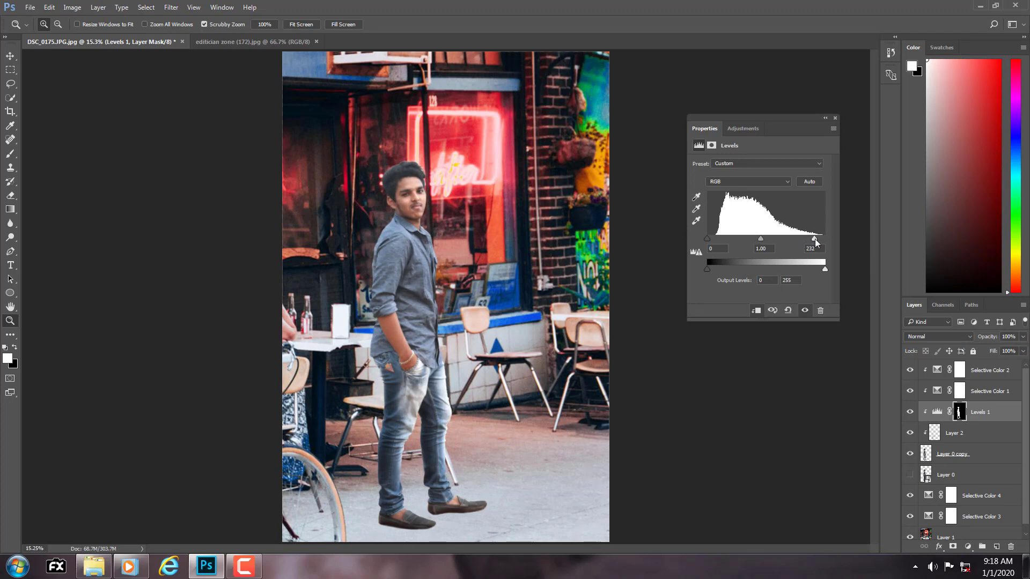
# Invert the Levels mask and paint white at 67% flow along the front edge of the face and shirt, using 463 px and 274 px brushes
pyautogui.click(407, 193)
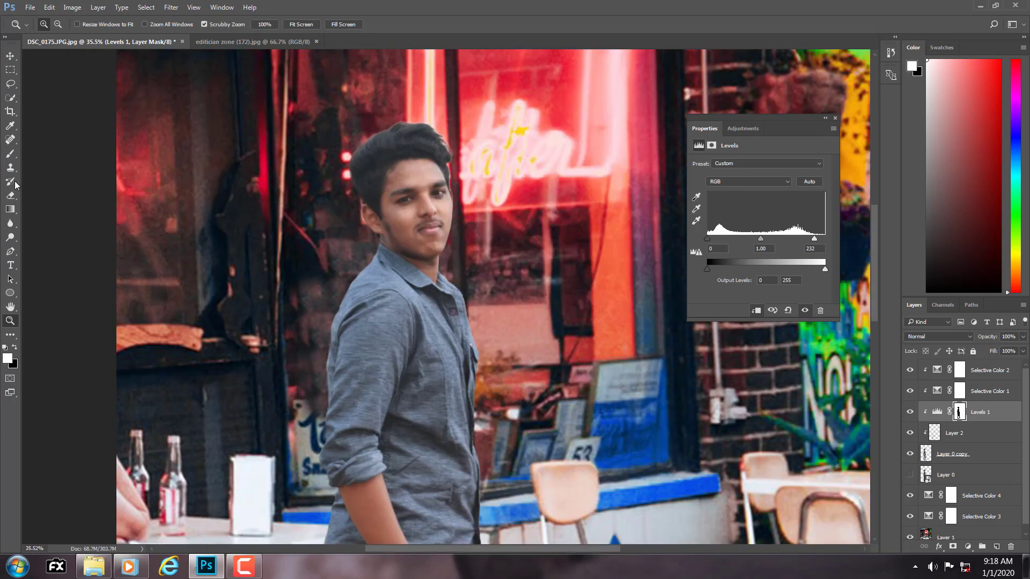
pyautogui.click(16, 156)
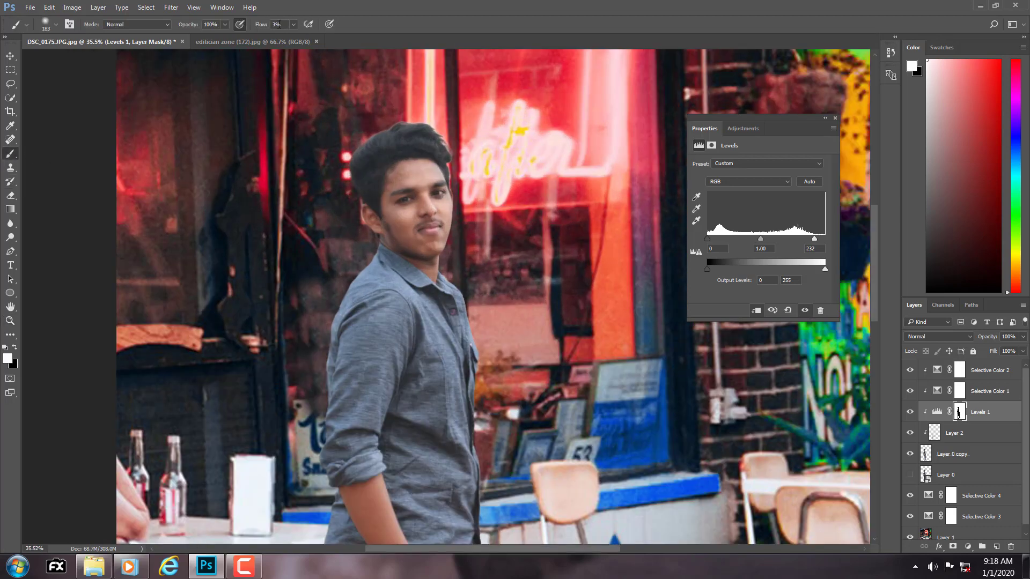
pyautogui.moveTo(581, 210); pyautogui.dragTo(623, 210)
pyautogui.moveTo(246, 27); pyautogui.dragTo(245, 26)
pyautogui.moveTo(454, 213)
pyautogui.mouseDown()
pyautogui.moveTo(461, 218)
pyautogui.moveTo(438, 216)
pyautogui.moveTo(400, 184)
pyautogui.moveTo(441, 286)
pyautogui.mouseUp()
pyautogui.moveTo(482, 366); pyautogui.dragTo(442, 229)
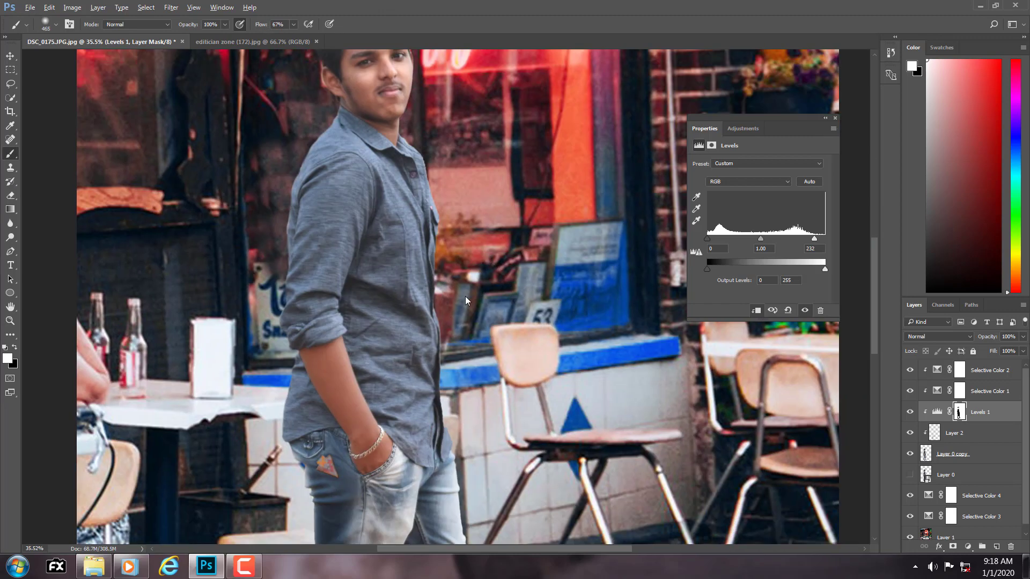
pyautogui.moveTo(464, 314); pyautogui.dragTo(454, 314)
pyautogui.moveTo(431, 218); pyautogui.dragTo(449, 343)
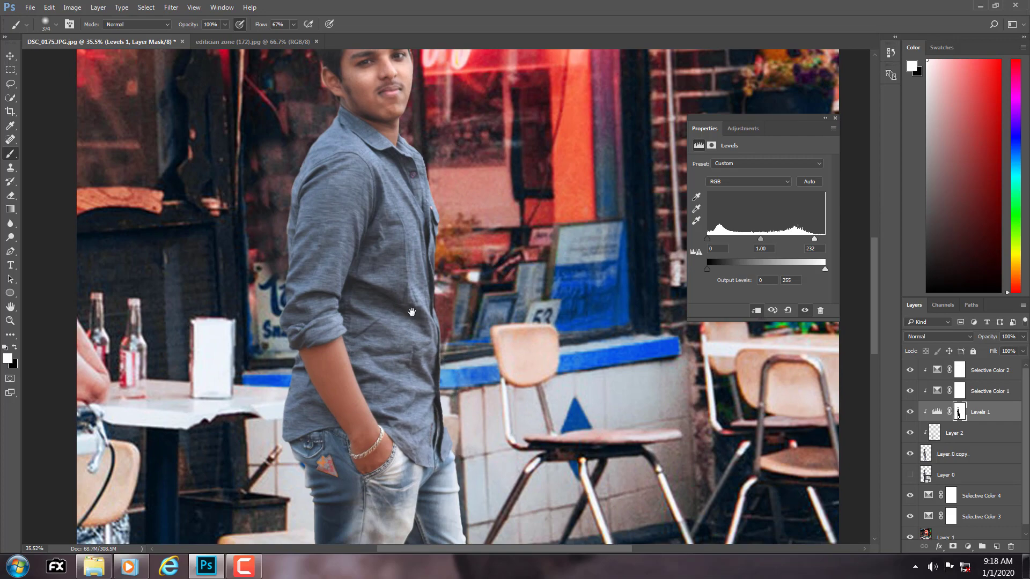
# Reduce the brush to 125 px at 38% flow and paint the Levels brightening along the edges of the jeans
pyautogui.moveTo(431, 385); pyautogui.dragTo(368, 189)
pyautogui.moveTo(456, 294); pyautogui.dragTo(371, 293)
pyautogui.scroll(5, 479, 387)
pyautogui.moveTo(336, 342)
pyautogui.mouseDown()
pyautogui.moveTo(342, 321)
pyautogui.moveTo(337, 429)
pyautogui.moveTo(354, 354)
pyautogui.mouseUp()
pyautogui.moveTo(377, 257)
pyautogui.mouseDown()
pyautogui.moveTo(400, 95)
pyautogui.moveTo(361, 361)
pyautogui.mouseUp()
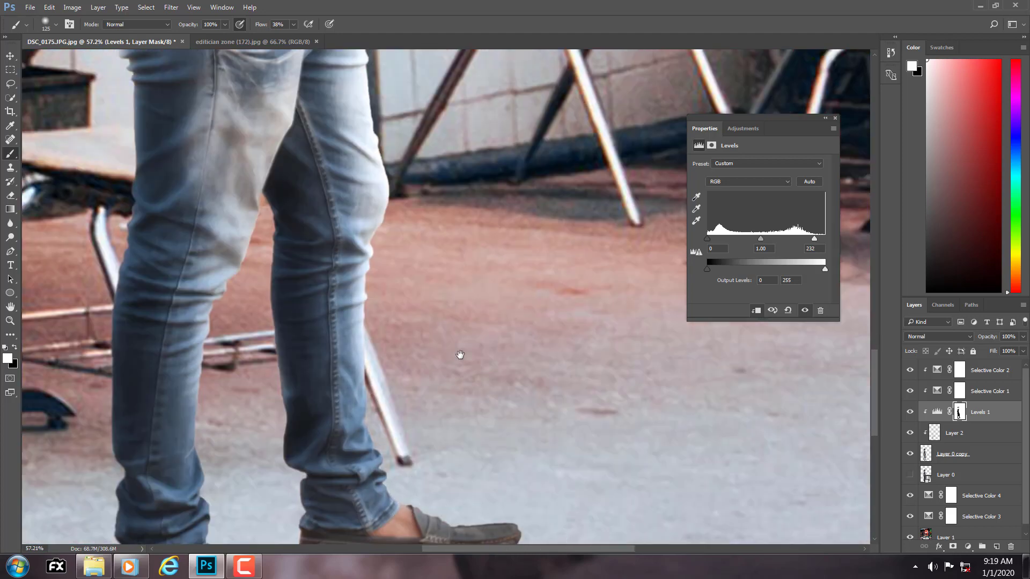
# Touch up the Levels mask around the lower legs with black and white, and fit the whole image in view
pyautogui.moveTo(460, 354); pyautogui.dragTo(444, 140)
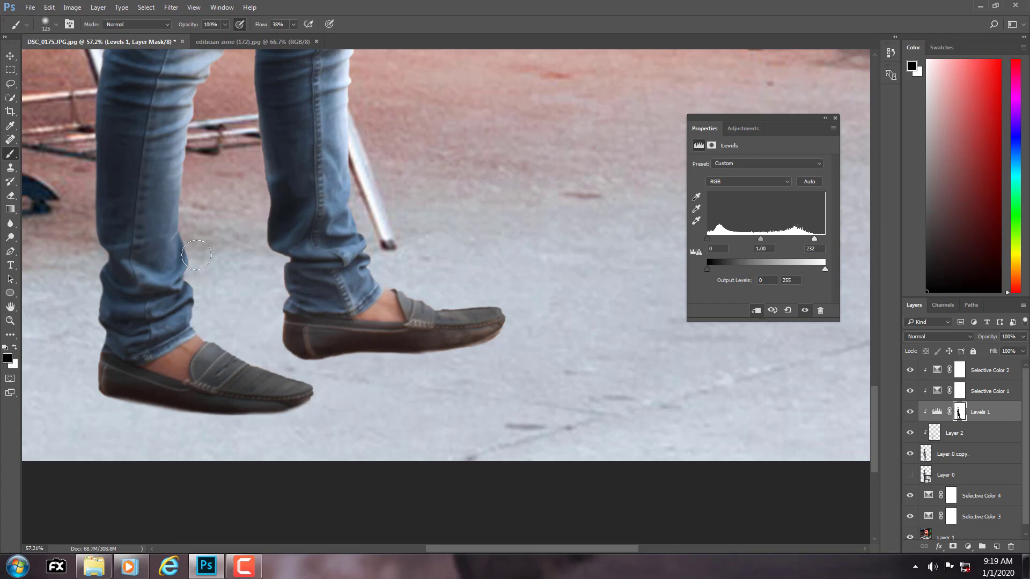
pyautogui.moveTo(208, 394); pyautogui.dragTo(212, 572)
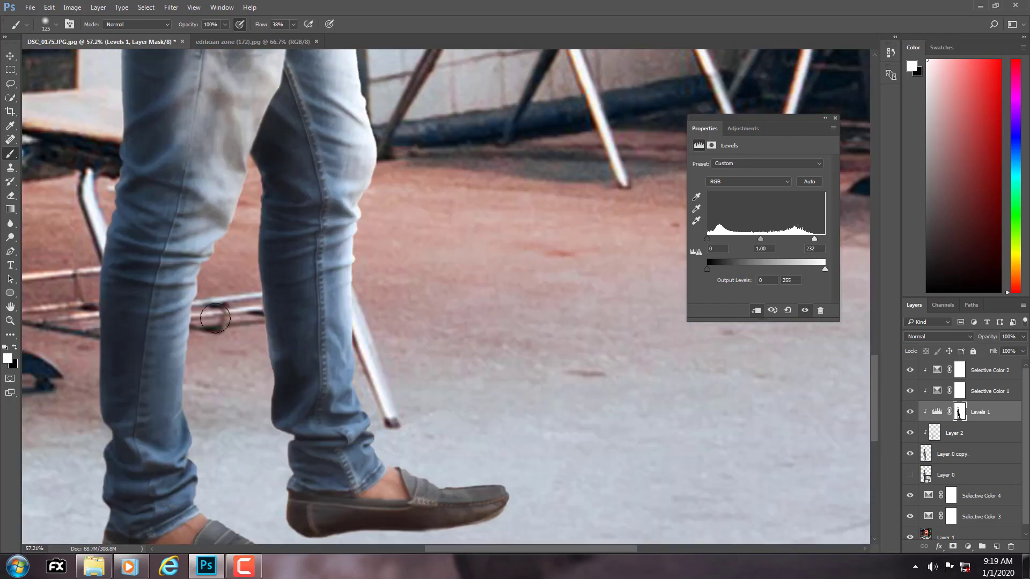
pyautogui.keyDown('alt'); pyautogui.rightClick(213, 317); pyautogui.keyUp('alt')
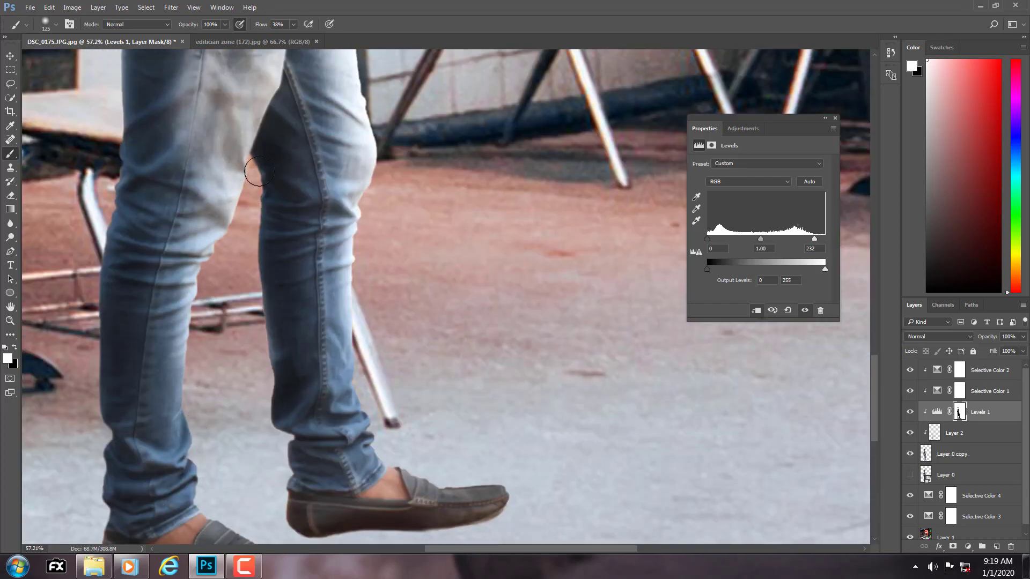
pyautogui.press('z')
pyautogui.moveTo(310, 366); pyautogui.dragTo(260, 349)
pyautogui.rightClick(364, 305)
pyautogui.click(374, 310)
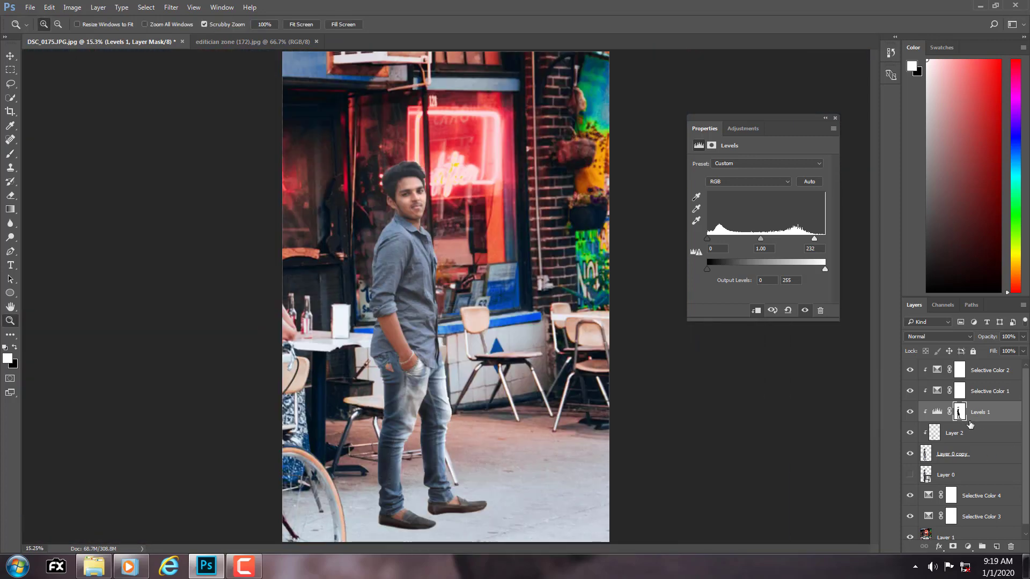
# Add a new clipped layer directly above Layer 0 copy and activate the Gradient tool
pyautogui.click(959, 434)
pyautogui.click(962, 472)
pyautogui.click(959, 436)
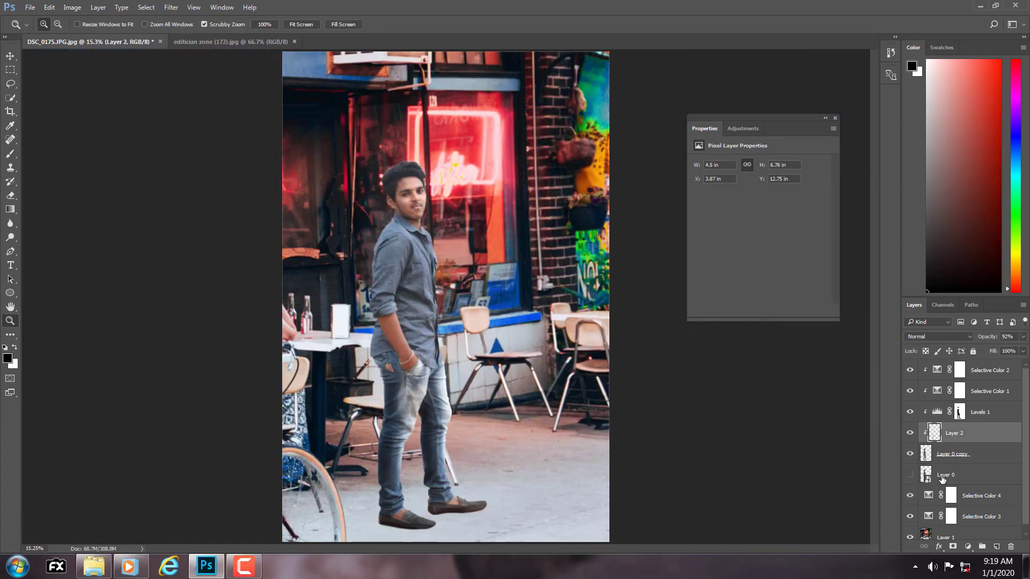
pyautogui.click(943, 476)
pyautogui.click(960, 454)
pyautogui.click(995, 547)
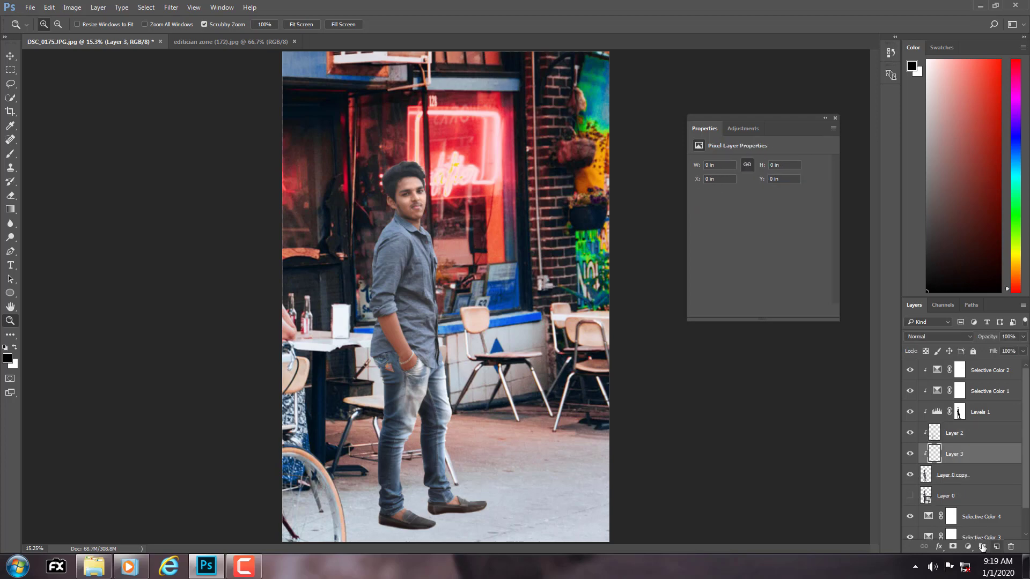
pyautogui.click(10, 210)
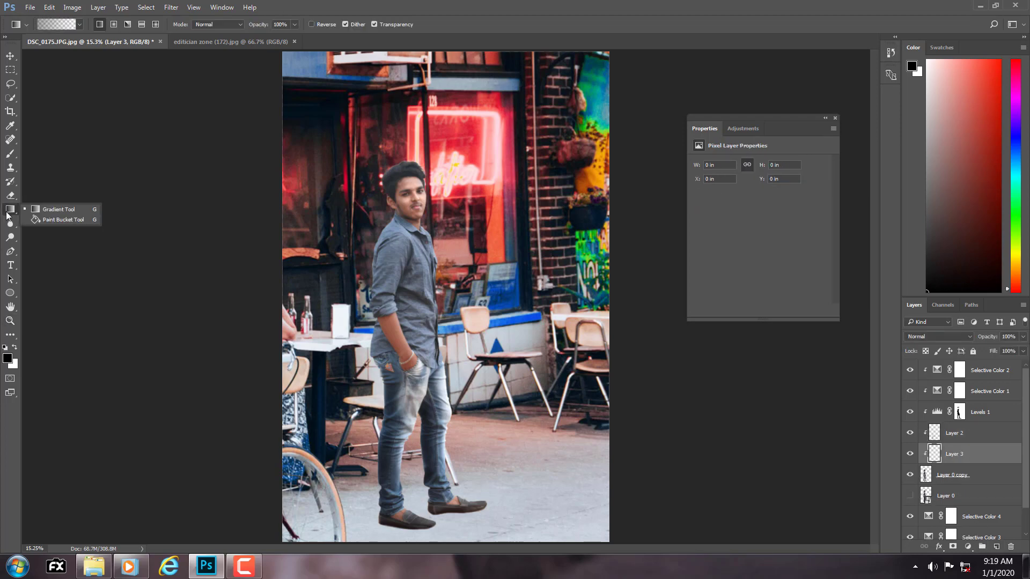
# Try a tall black-to-transparent gradient on Layer 3 from below the image up to the man's hips, and undo it
pyautogui.hotkey('ctrl', '-')
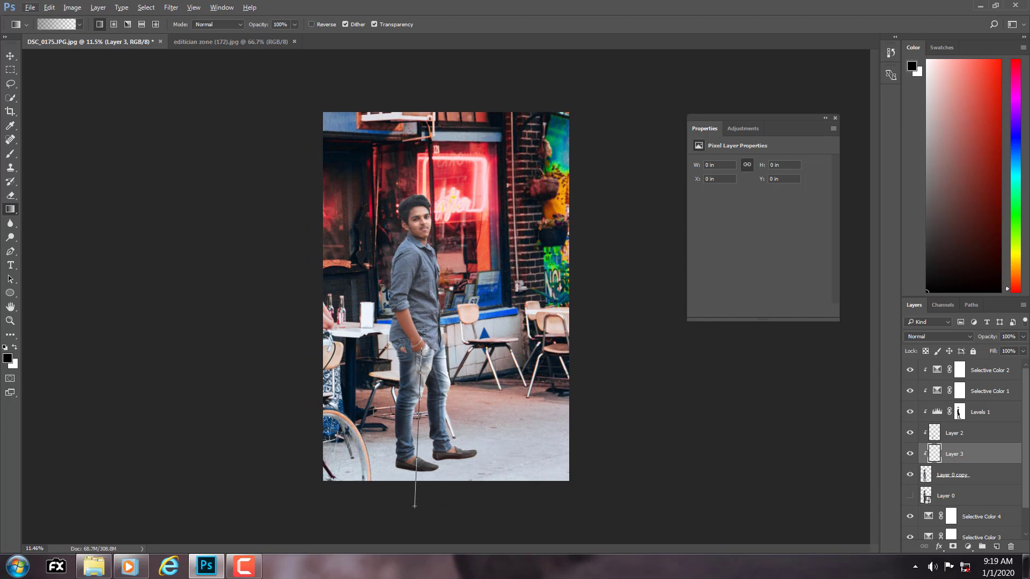
pyautogui.moveTo(414, 506); pyautogui.dragTo(423, 329)
pyautogui.hotkey('ctrl', '+')
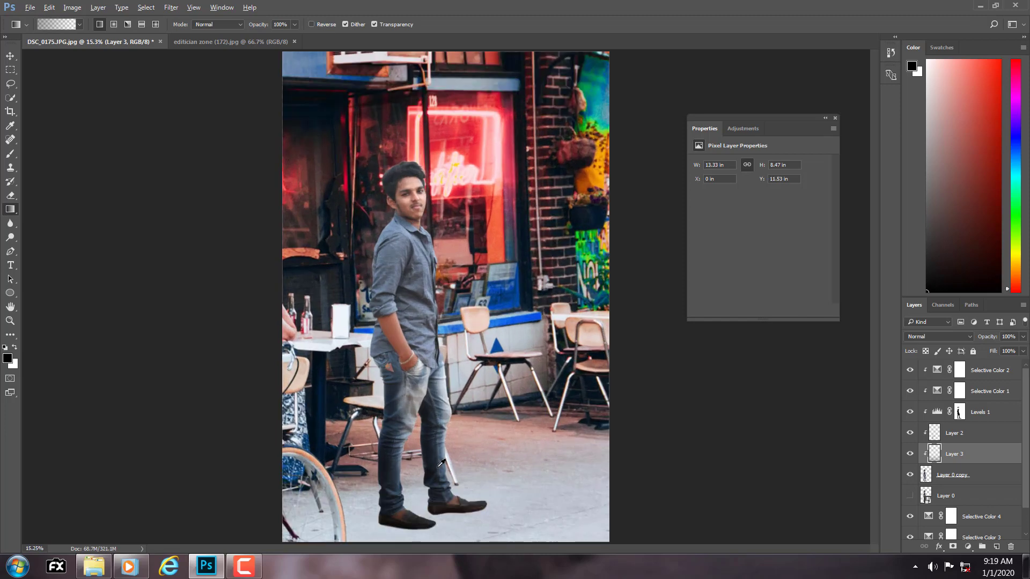
pyautogui.hotkey('ctrl', '-')
pyautogui.hotkey('ctrl', 'z')
# Shade the man's feet on Layer 3 with a black-to-transparent gradient about 2.65 in tall, and set the layer's opacity to 72%
pyautogui.hotkey('ctrl', '+')
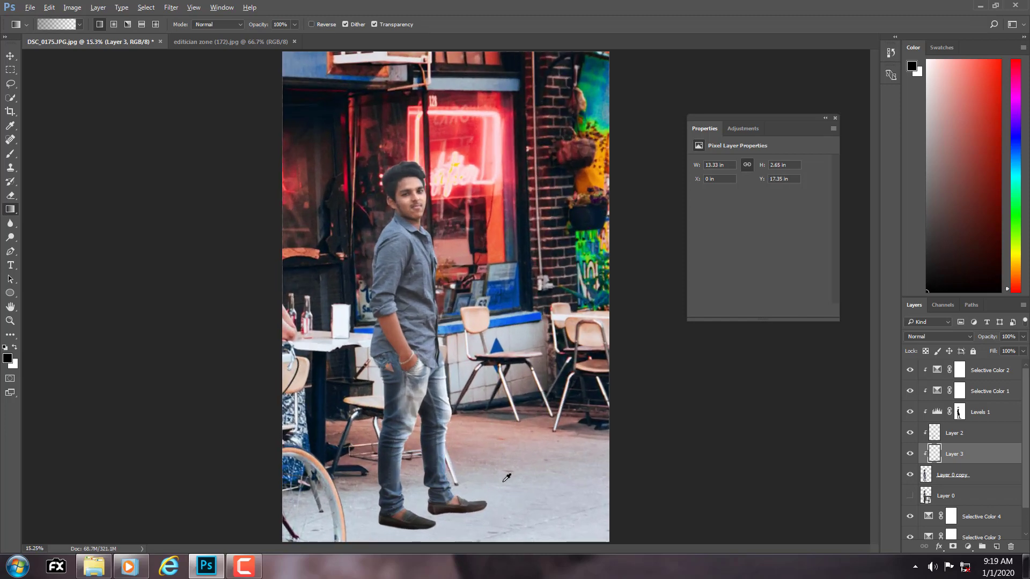
pyautogui.press('z')
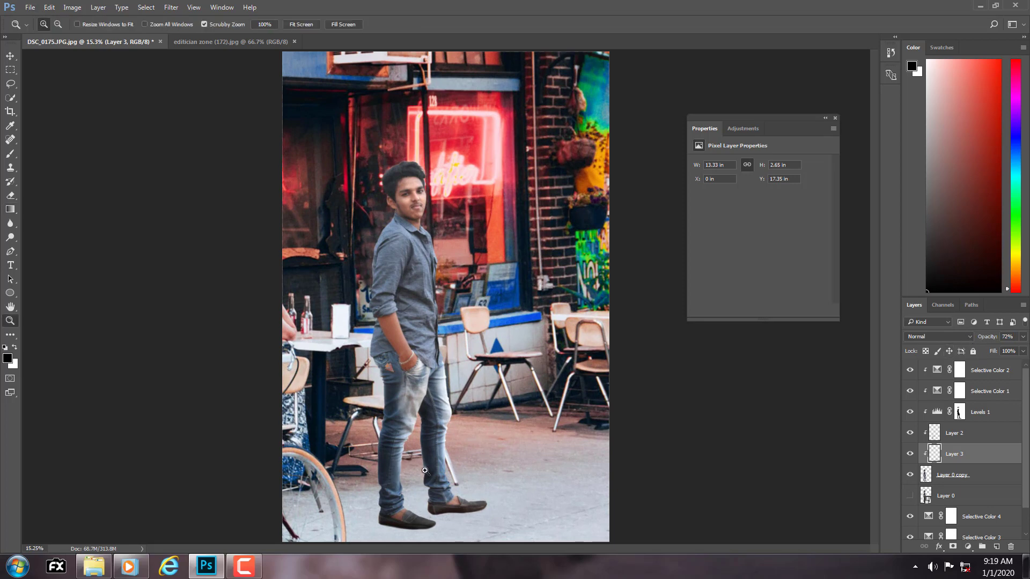
pyautogui.moveTo(400, 448); pyautogui.dragTo(440, 448)
pyautogui.moveTo(440, 448); pyautogui.dragTo(460, 337)
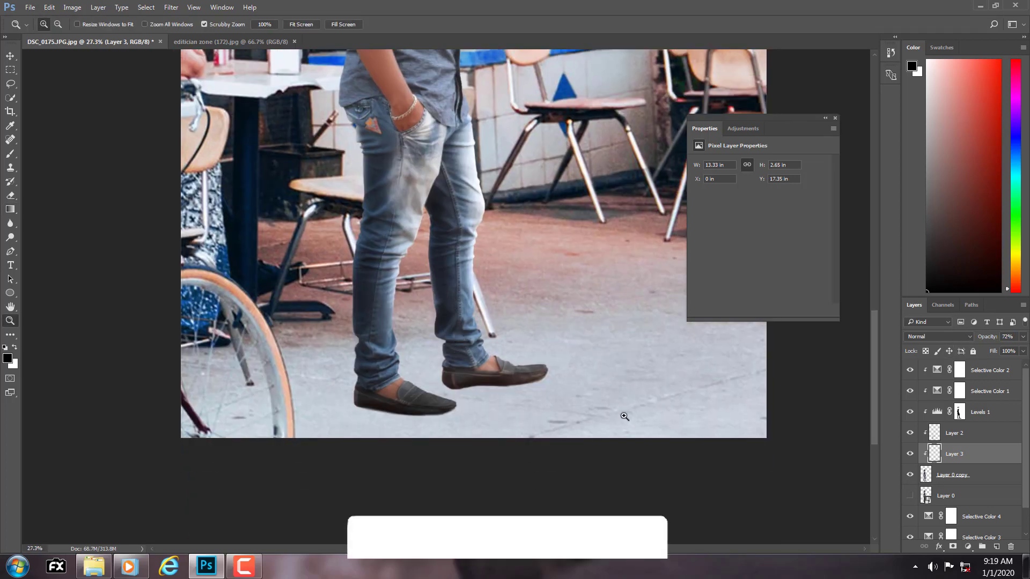
# Add a new layer between Layer 0 and Layer 0 copy and activate the Brush tool for the ground shadow
pyautogui.click(947, 477)
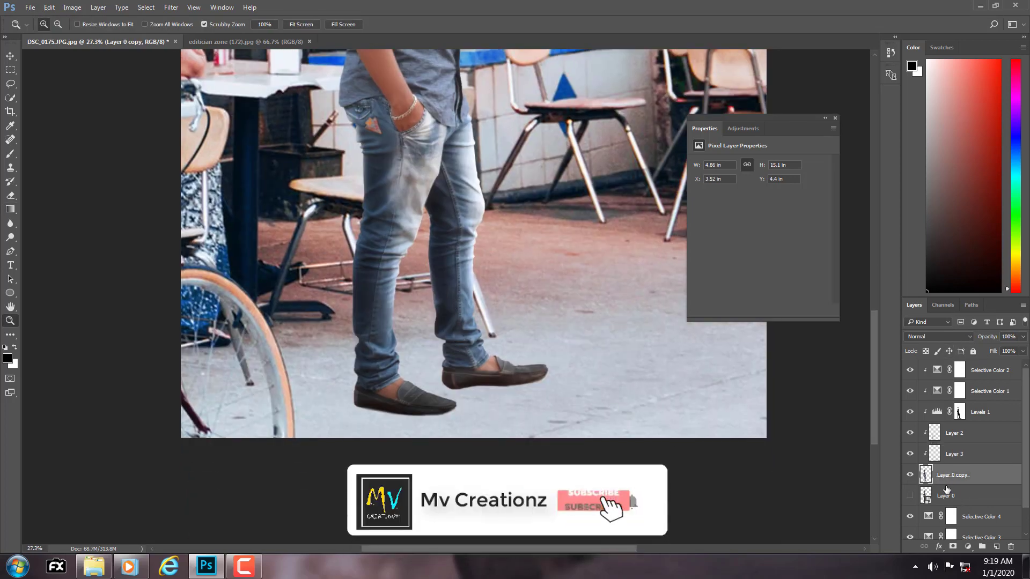
pyautogui.click(948, 495)
pyautogui.click(997, 546)
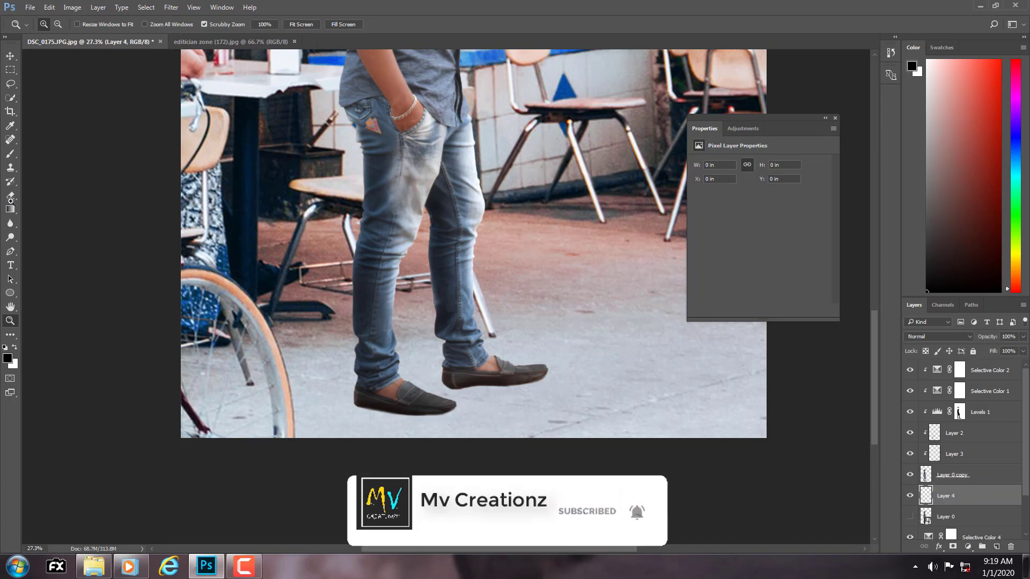
pyautogui.click(11, 157)
pyautogui.rightClick(10, 155)
pyautogui.click(32, 154)
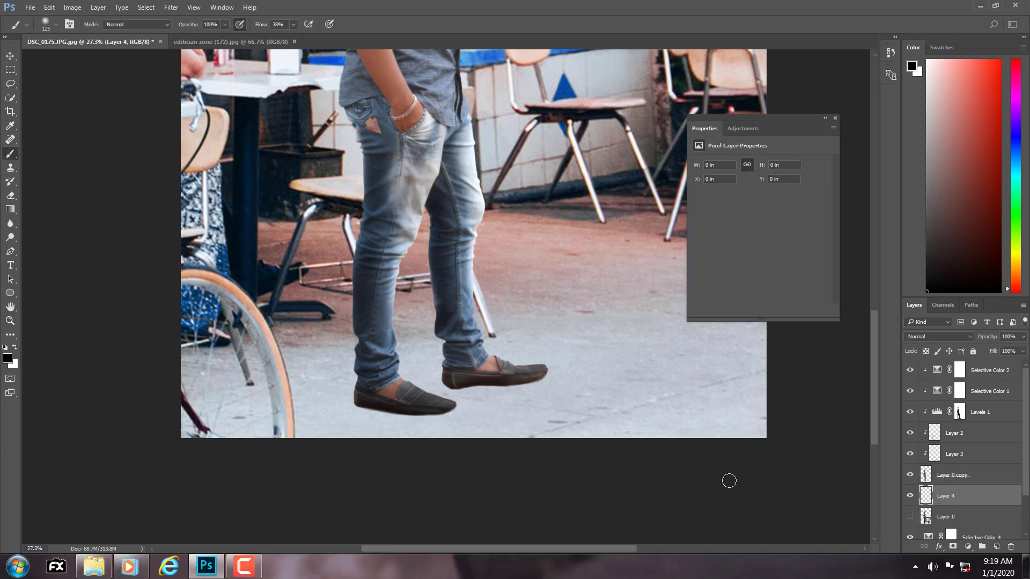
# Try soft black 213 px shadow strokes running from the nearer shoe across the pavement, and undo them
pyautogui.scroll(3, 440, 426)
pyautogui.moveTo(437, 425)
pyautogui.mouseDown()
pyautogui.moveTo(338, 398)
pyautogui.moveTo(385, 397)
pyautogui.mouseUp()
pyautogui.moveTo(258, 385); pyautogui.dragTo(633, 577)
pyautogui.hotkey('ctrl', 'z')
pyautogui.hotkey('ctrl', 'z')
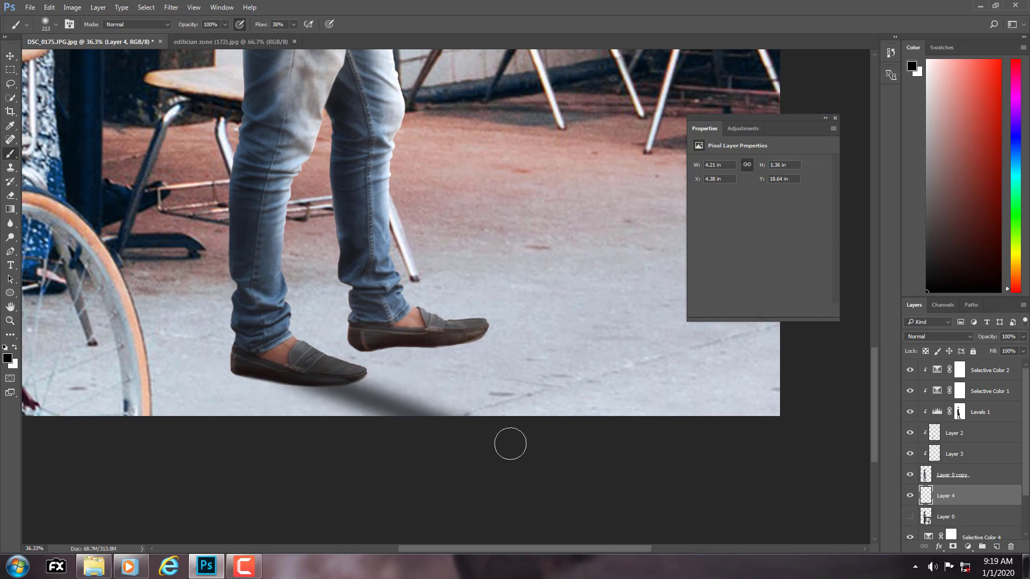
pyautogui.moveTo(340, 386); pyautogui.dragTo(674, 437)
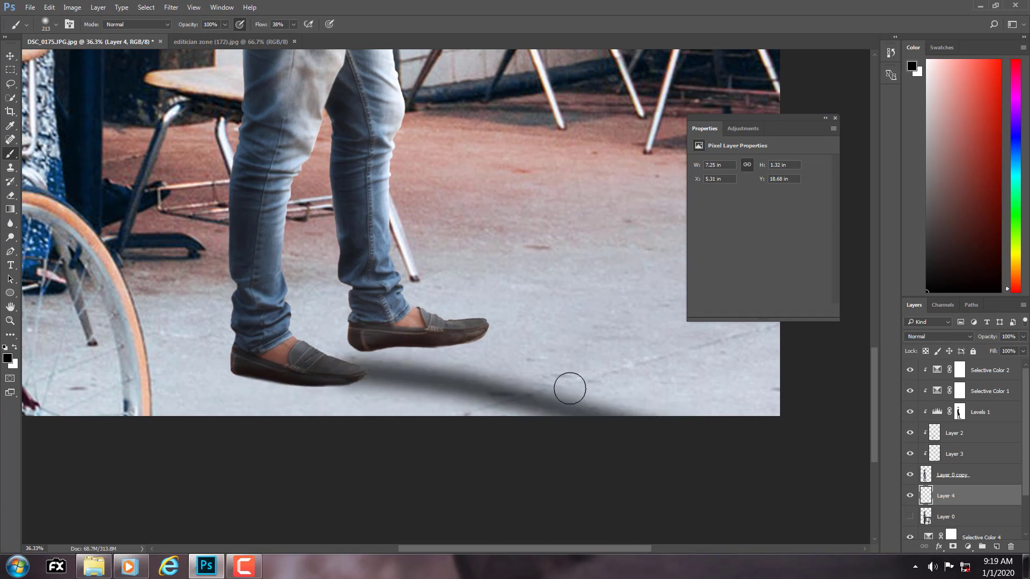
pyautogui.hotkey('ctrl', 'z')
# Paint soft black shadow streaks from both shoes diagonally down to the image's lower edge on Layer 4, and set its opacity to 37%
pyautogui.moveTo(340, 379)
pyautogui.mouseDown()
pyautogui.moveTo(542, 440)
pyautogui.moveTo(787, 491)
pyautogui.mouseUp()
pyautogui.hotkey('ctrl', 'z')
pyautogui.moveTo(408, 341); pyautogui.dragTo(740, 434)
pyautogui.scroll(-5, 355, 379)
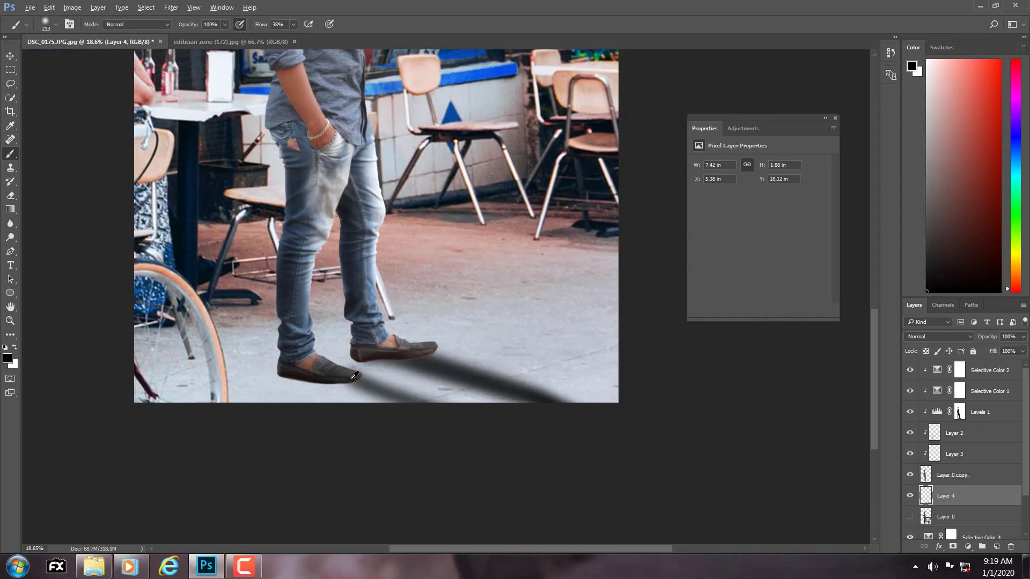
pyautogui.moveTo(989, 337); pyautogui.dragTo(960, 350)
# Add a new layer beneath Layer 4 and place a single soft black 213 px dab on the pavement at 59% flow
pyautogui.click(950, 516)
pyautogui.click(997, 547)
pyautogui.scroll(5, 456, 435)
pyautogui.click(416, 204)
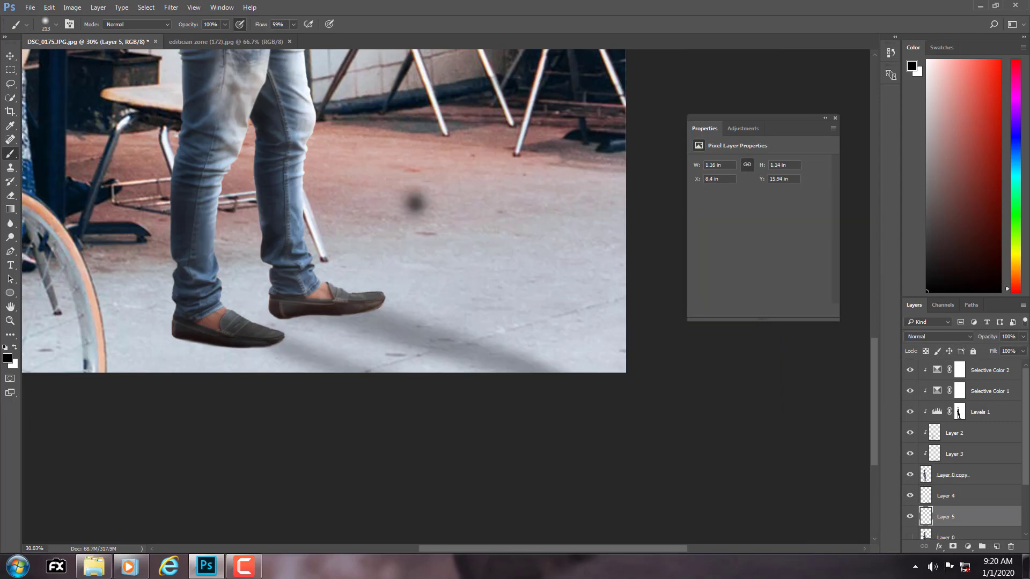
# Transform the black dab to 553.60% width and 47.81% height and place it beneath the farther shoe as a contact shadow
pyautogui.hotkey('ctrl', 't')
pyautogui.moveTo(415, 177); pyautogui.dragTo(427, 223)
pyautogui.moveTo(421, 228); pyautogui.dragTo(579, 311)
pyautogui.moveTo(424, 308); pyautogui.dragTo(423, 301)
pyautogui.moveTo(420, 308); pyautogui.dragTo(367, 342)
pyautogui.scroll(5, 295, 323)
pyautogui.moveTo(367, 287); pyautogui.dragTo(368, 275)
pyautogui.moveTo(401, 304)
pyautogui.mouseDown()
pyautogui.moveTo(383, 301)
pyautogui.moveTo(406, 299)
pyautogui.mouseUp()
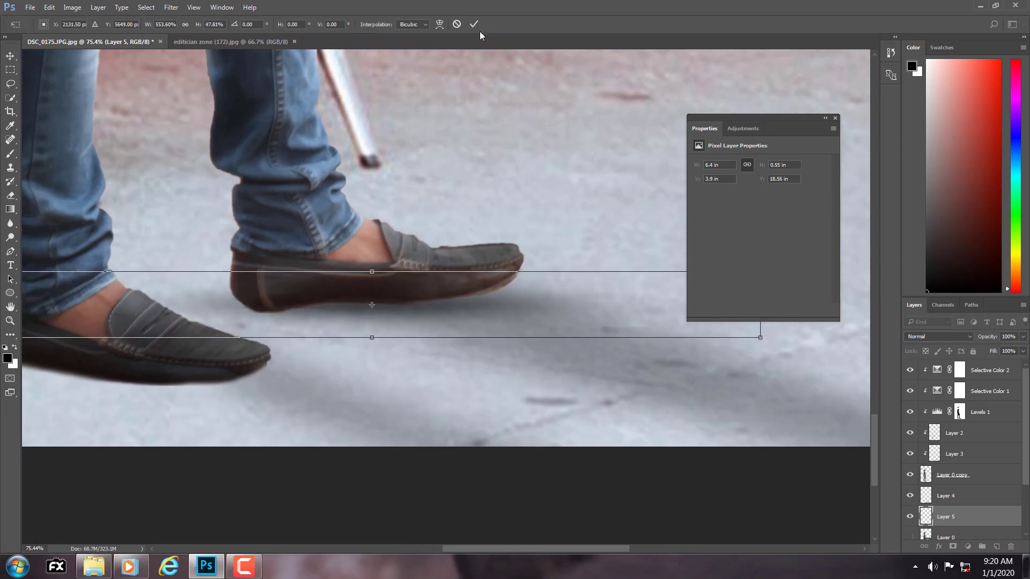
pyautogui.click(474, 24)
# Lasso the farther shoe and cuff on Layer 0 copy and warp the heel slightly downward
pyautogui.click(952, 475)
pyautogui.scroll(-3, 722, 425)
pyautogui.press('l')
pyautogui.moveTo(356, 248); pyautogui.dragTo(343, 253)
pyautogui.hotkey('ctrl', 't')
pyautogui.click(440, 25)
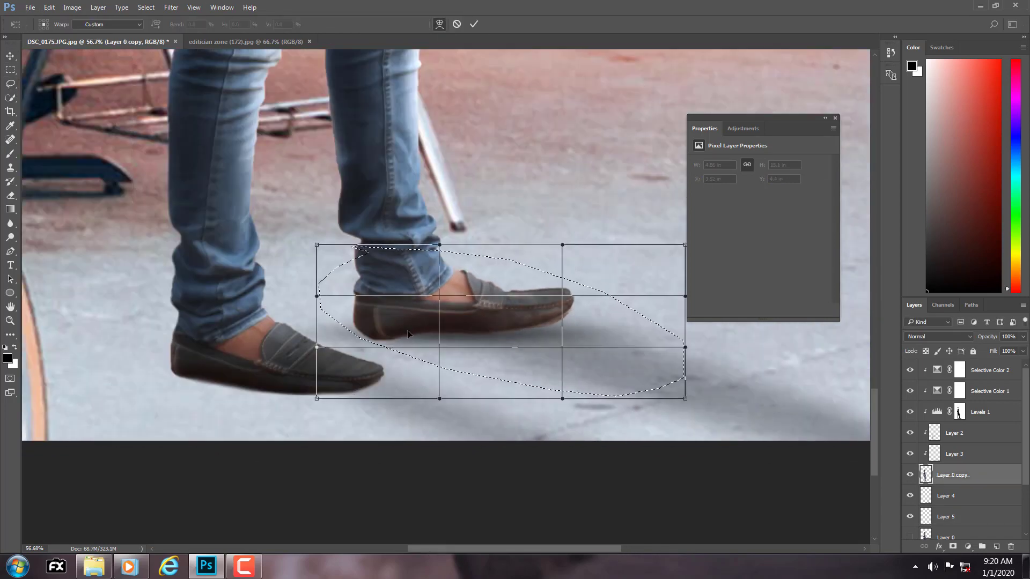
pyautogui.moveTo(374, 337); pyautogui.dragTo(374, 342)
pyautogui.press('Return')
# Clone-stamp away the thin line left across the farther jeans cuff on Layer 0 copy, sampling the nearby denim
pyautogui.scroll(2, 501, 249)
pyautogui.click(10, 167)
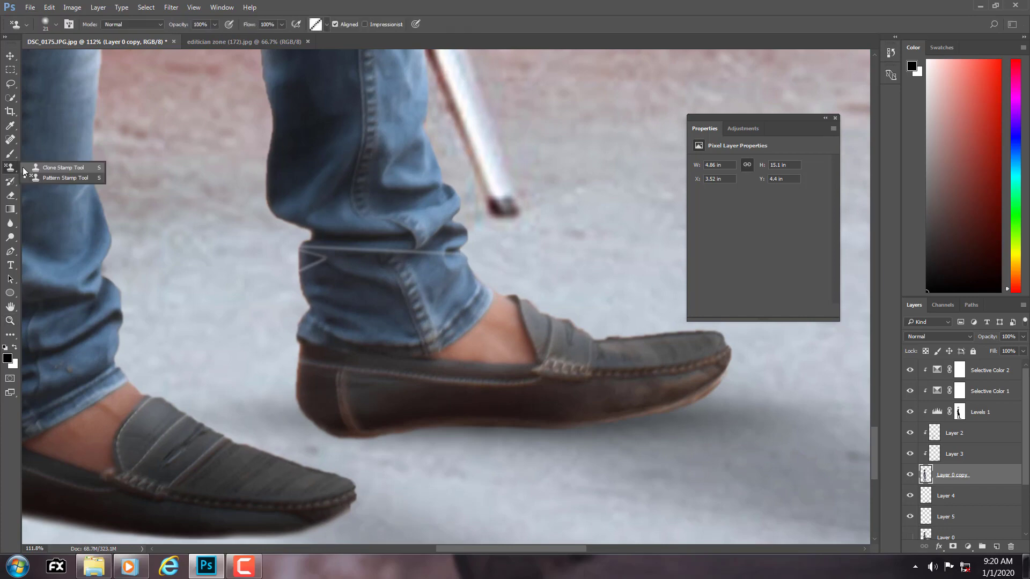
pyautogui.scroll(3, 252, 319)
pyautogui.keyDown('alt'); pyautogui.click(252, 319); pyautogui.keyUp('alt')
pyautogui.moveTo(237, 267)
pyautogui.mouseDown()
pyautogui.moveTo(297, 246)
pyautogui.moveTo(436, 247)
pyautogui.mouseUp()
pyautogui.moveTo(222, 237); pyautogui.dragTo(209, 266)
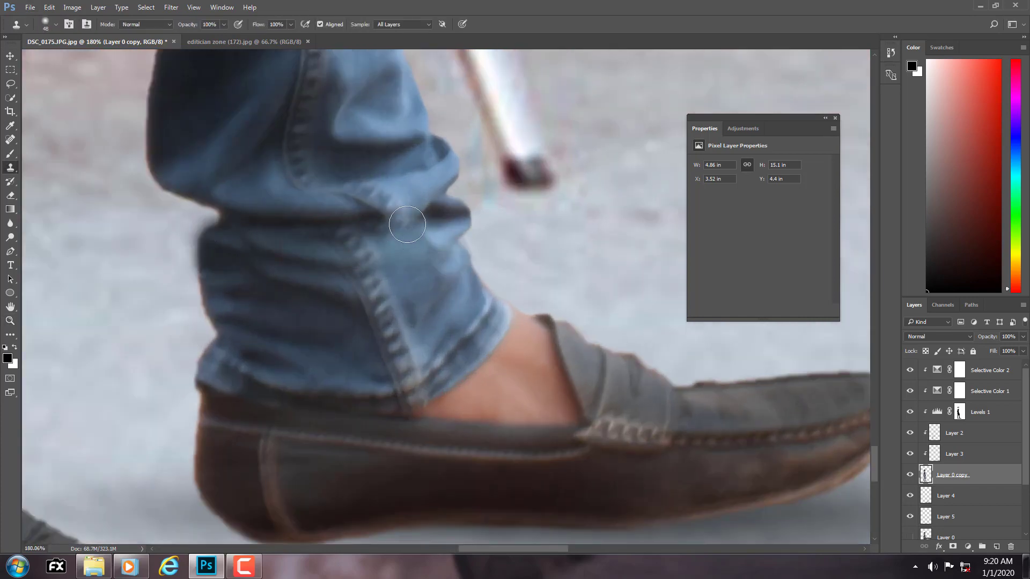
# Dab a soft black spot on a new layer above Layer 4 and transform it beneath the nearer shoe at 492.73% width, 27.16% height and 5.82° rotation
pyautogui.hotkey('ctrl', 'space')
pyautogui.moveTo(560, 236); pyautogui.dragTo(469, 189)
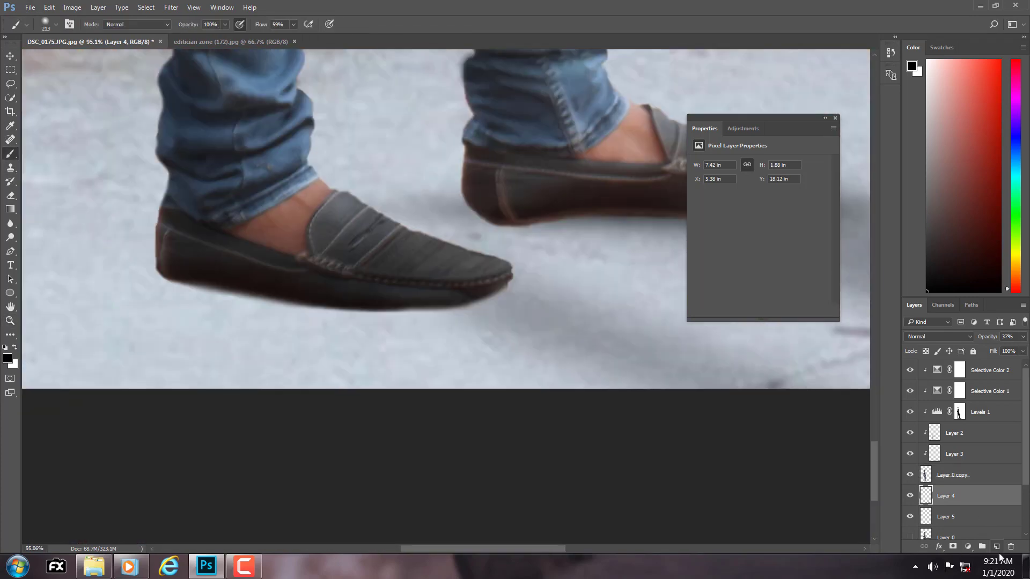
pyautogui.hotkey('ctrl', 't')
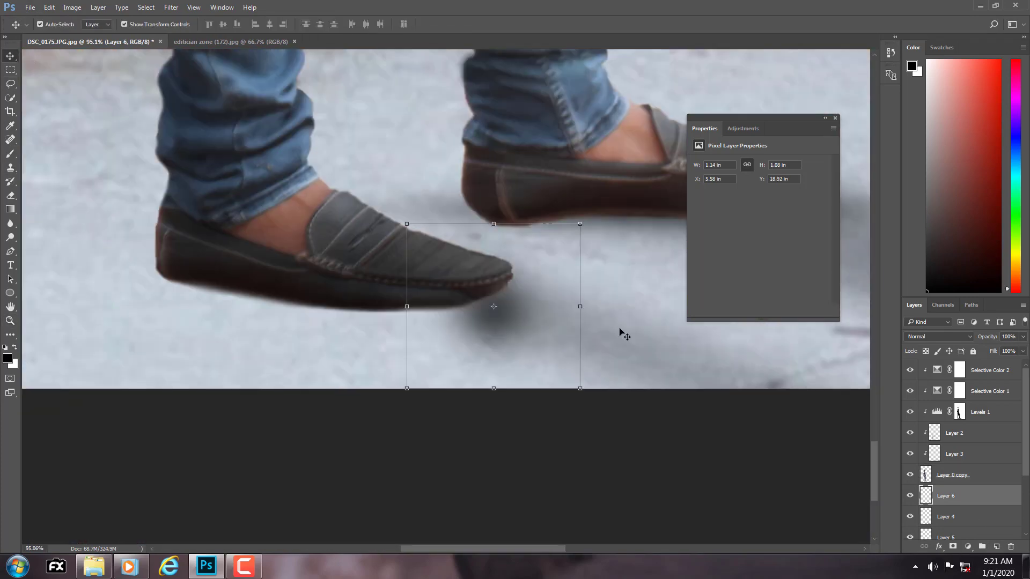
pyautogui.moveTo(621, 334); pyautogui.dragTo(297, 308)
pyautogui.moveTo(363, 314); pyautogui.dragTo(879, 314)
pyautogui.moveTo(557, 306); pyautogui.dragTo(347, 296)
pyautogui.moveTo(679, 273); pyautogui.dragTo(703, 305)
pyautogui.moveTo(667, 339); pyautogui.dragTo(828, 355)
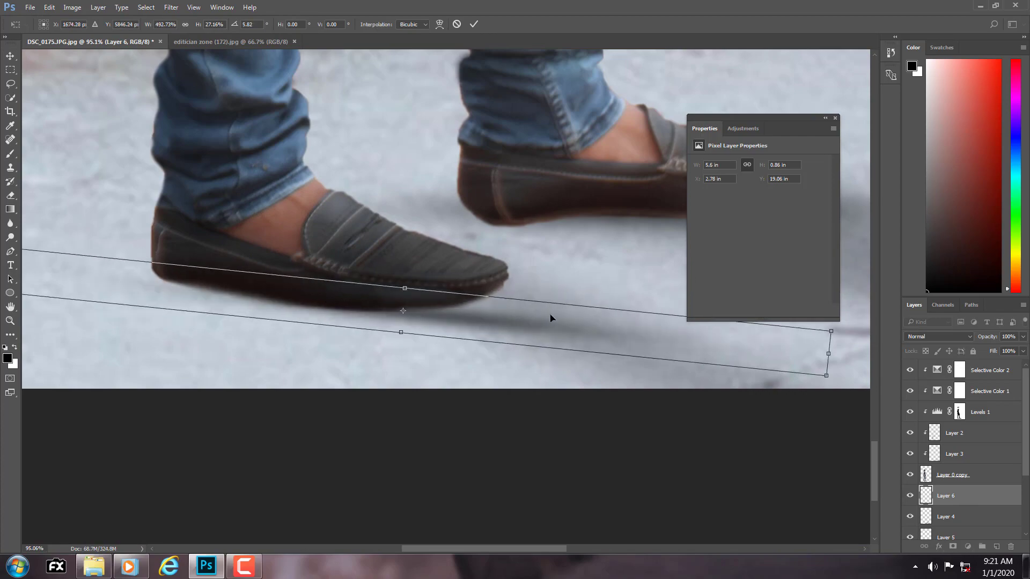
pyautogui.moveTo(549, 317); pyautogui.dragTo(516, 315)
pyautogui.press('Return')
# Fit the whole image in view, close the Properties window and set Layer 5's opacity to 82%
pyautogui.press('z')
pyautogui.moveTo(473, 242); pyautogui.dragTo(428, 260)
pyautogui.hotkey('ctrl', '0')
pyautogui.click(835, 118)
pyautogui.click(940, 515)
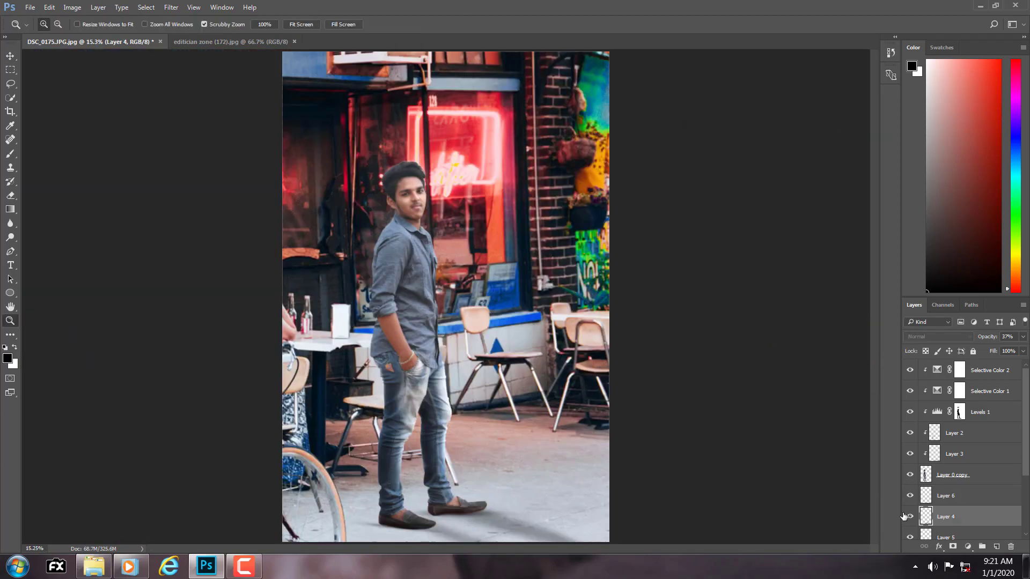
pyautogui.scroll(-2, 911, 505)
pyautogui.click(944, 496)
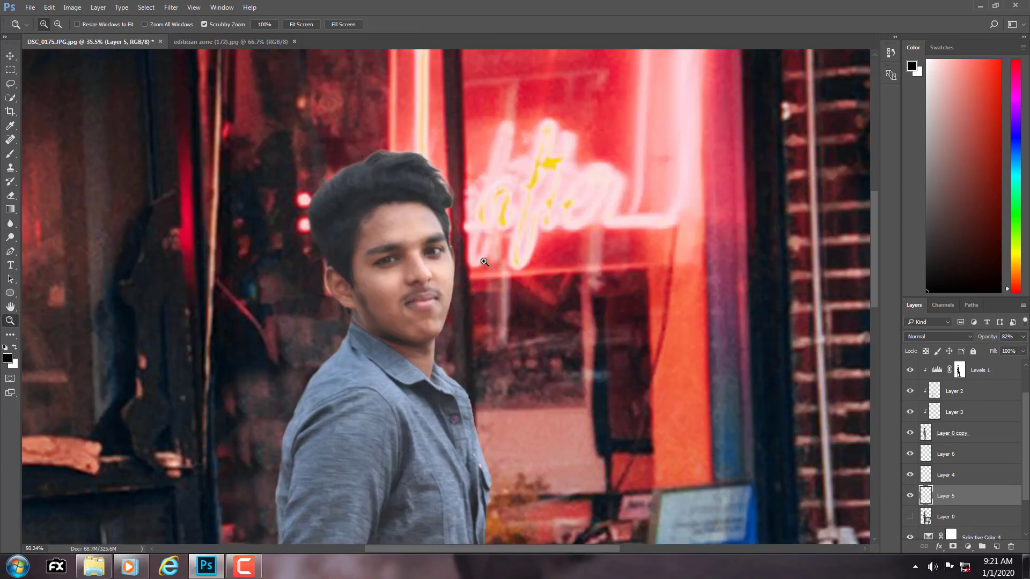
# Duplicate Layer 0 copy and hide the original below the duplicate
pyautogui.moveTo(394, 151); pyautogui.dragTo(589, 250)
pyautogui.click(922, 434)
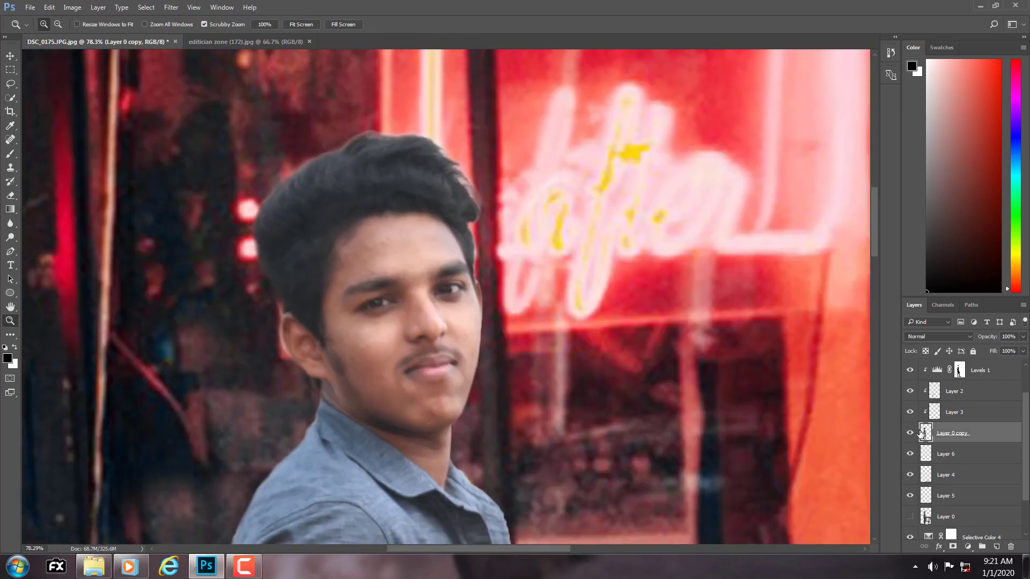
pyautogui.hotkey('ctrl', 'j')
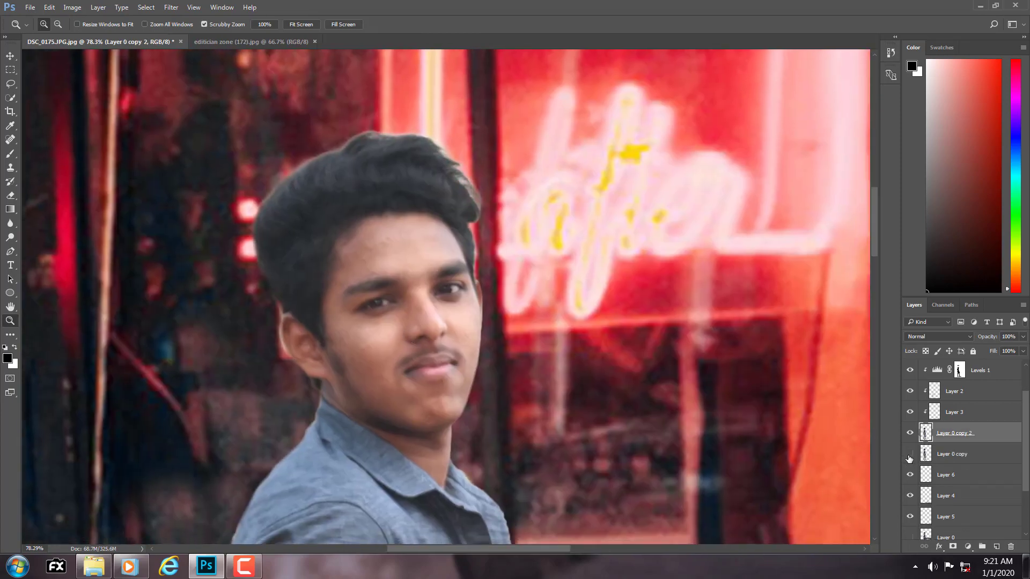
pyautogui.click(911, 455)
# Smooth the skin on the man's forehead, cheeks and chin on Layer 0 copy 2 with the Smudge tool at 15% strength
pyautogui.rightClick(10, 225)
pyautogui.click(38, 239)
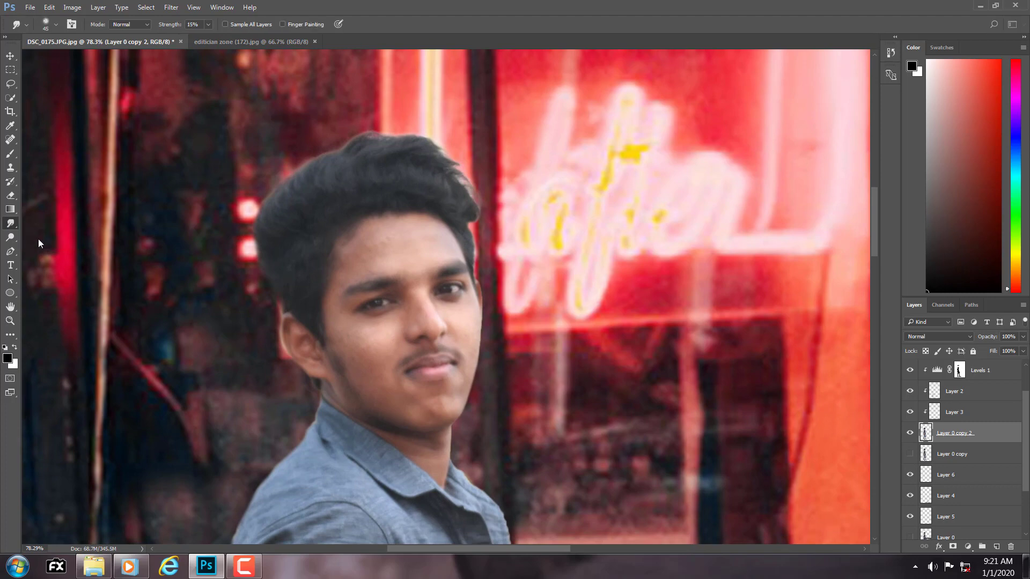
pyautogui.scroll(5, 362, 235)
pyautogui.press(']')
pyautogui.press(']')
pyautogui.press(']')
pyautogui.press(']')
pyautogui.press(']')
pyautogui.moveTo(362, 235)
pyautogui.mouseDown()
pyautogui.moveTo(337, 273)
pyautogui.moveTo(305, 240)
pyautogui.moveTo(413, 195)
pyautogui.moveTo(476, 239)
pyautogui.moveTo(433, 273)
pyautogui.moveTo(293, 247)
pyautogui.mouseUp()
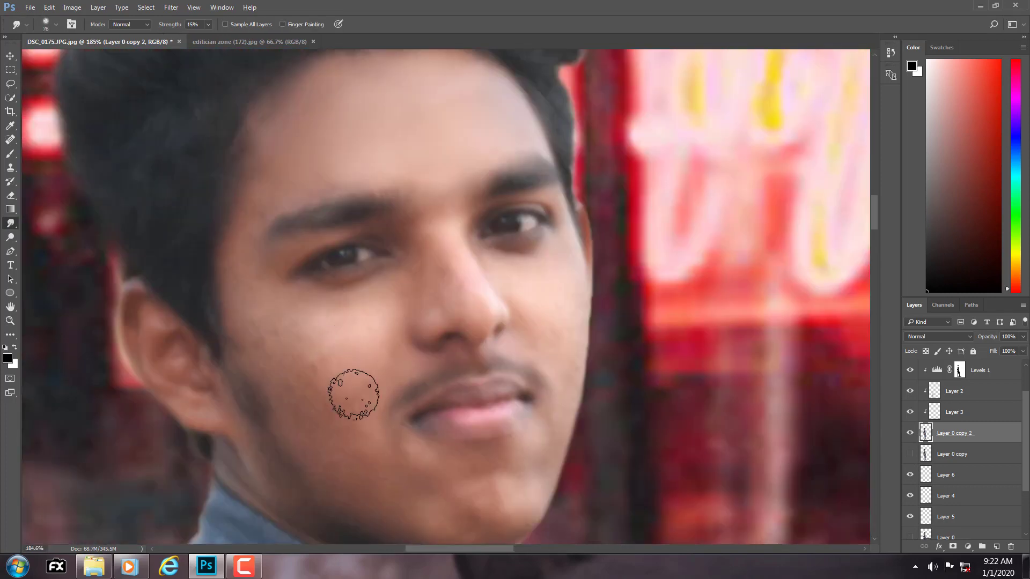
pyautogui.moveTo(352, 394)
pyautogui.mouseDown()
pyautogui.moveTo(280, 382)
pyautogui.moveTo(298, 395)
pyautogui.mouseUp()
pyautogui.click(283, 24)
pyautogui.moveTo(242, 271); pyautogui.dragTo(265, 309)
pyautogui.moveTo(256, 203); pyautogui.dragTo(263, 203)
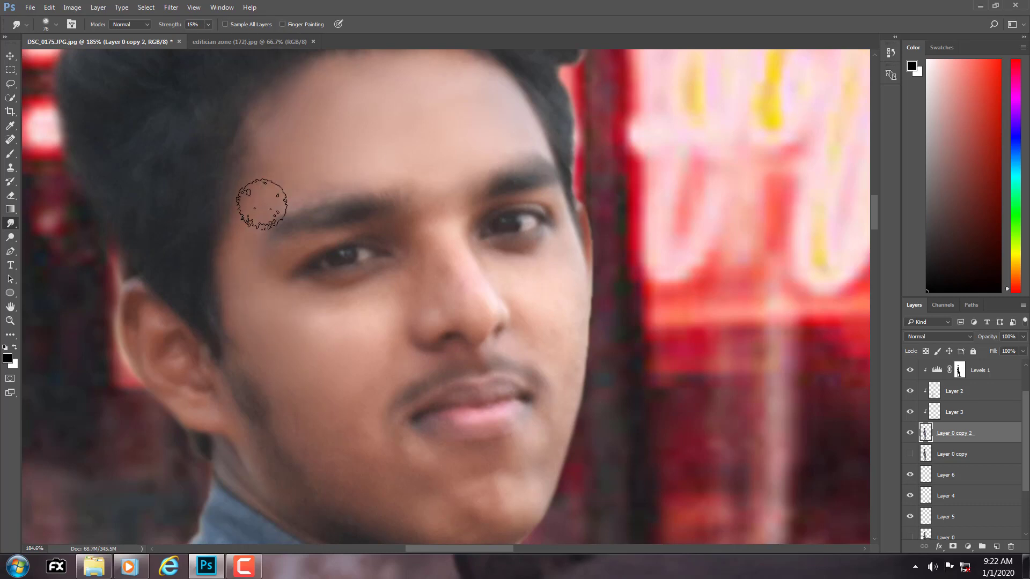
pyautogui.moveTo(472, 470); pyautogui.dragTo(404, 389)
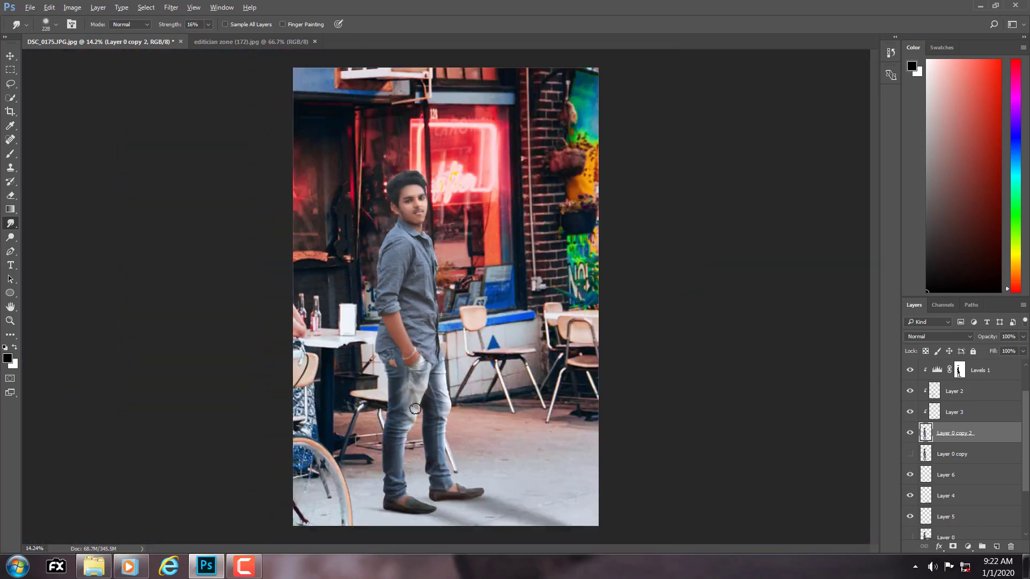
# Add a Selective Color adjustment clipped to Layer 0 copy 2 and set Black to +12% for the Blacks
pyautogui.scroll(10, 419, 220)
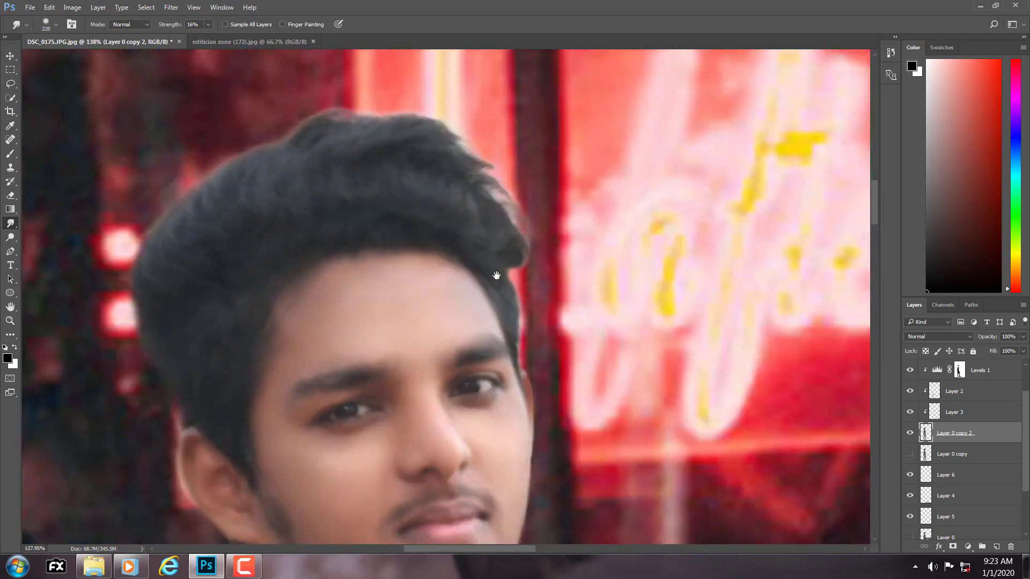
pyautogui.press('z')
pyautogui.click(969, 552)
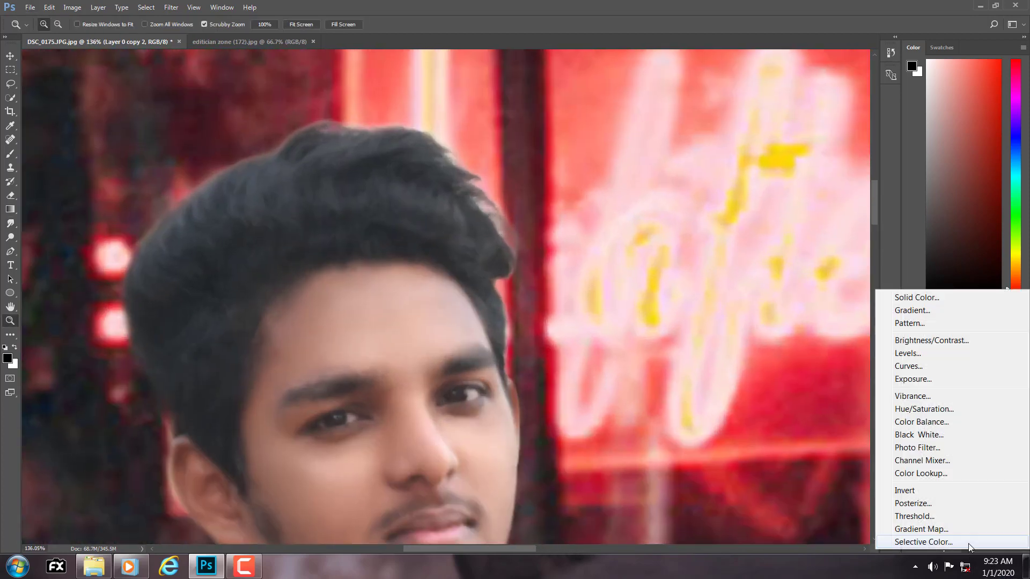
pyautogui.click(912, 545)
pyautogui.click(769, 177)
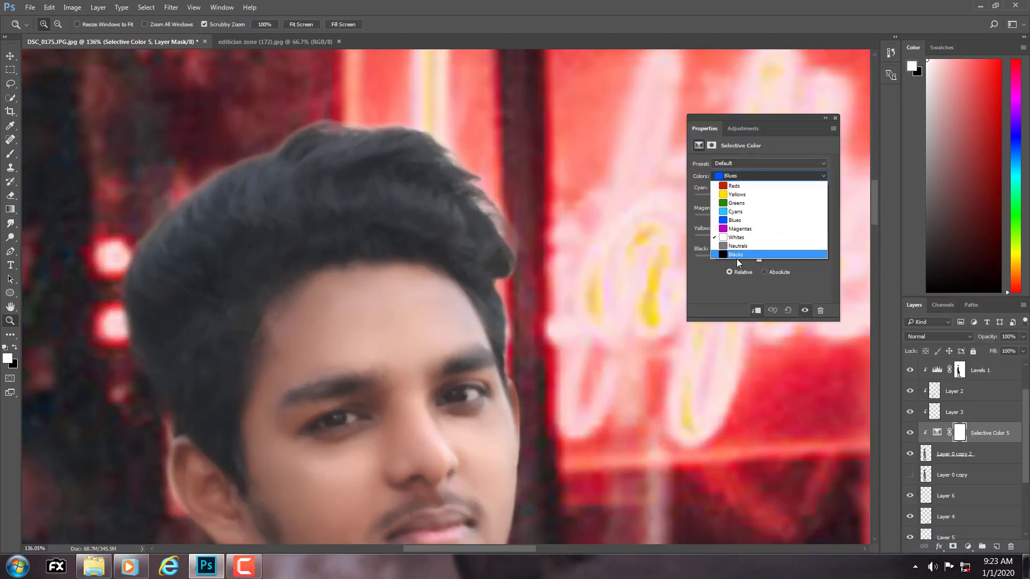
pyautogui.click(762, 254)
pyautogui.moveTo(759, 260); pyautogui.dragTo(769, 262)
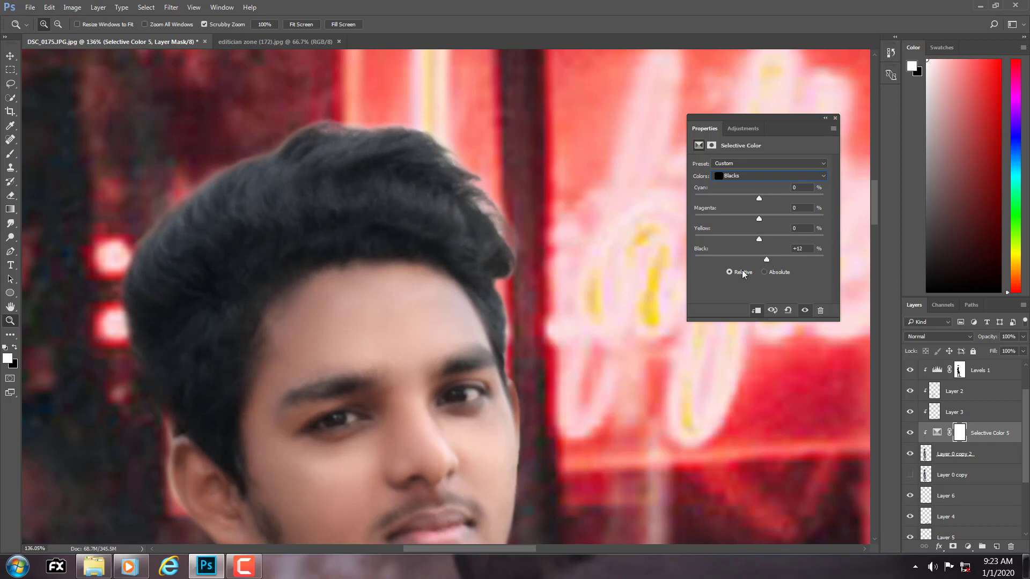
# Invert the Selective Color 5 mask, paint white over the man's hair and close the Properties window
pyautogui.hotkey('ctrl', 'i')
pyautogui.click(10, 154)
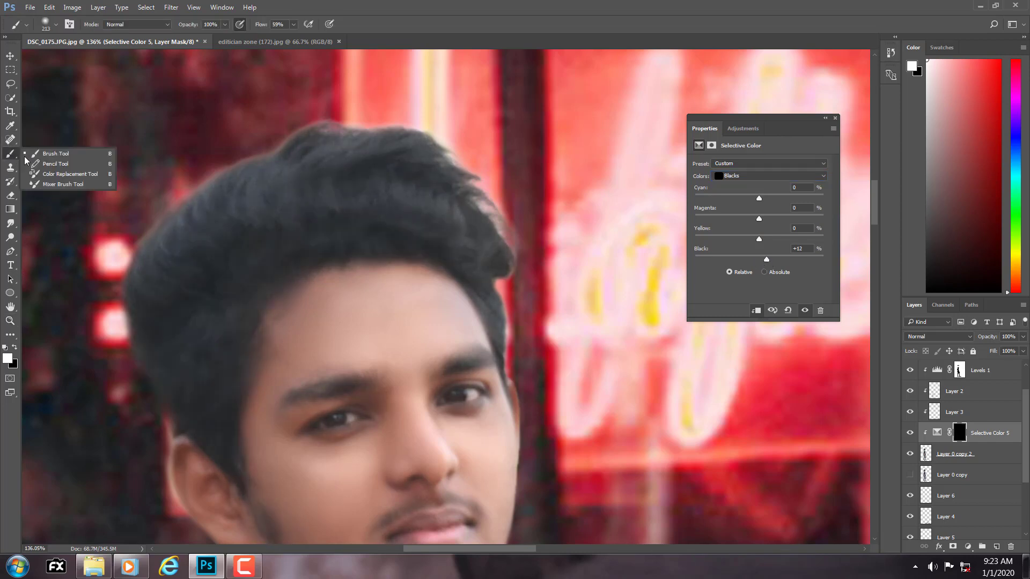
pyautogui.click(59, 154)
pyautogui.moveTo(240, 212)
pyautogui.mouseDown()
pyautogui.moveTo(154, 292)
pyautogui.moveTo(198, 403)
pyautogui.moveTo(334, 173)
pyautogui.moveTo(606, 100)
pyautogui.moveTo(591, 224)
pyautogui.moveTo(467, 230)
pyautogui.moveTo(381, 154)
pyautogui.moveTo(472, 132)
pyautogui.moveTo(168, 354)
pyautogui.mouseUp()
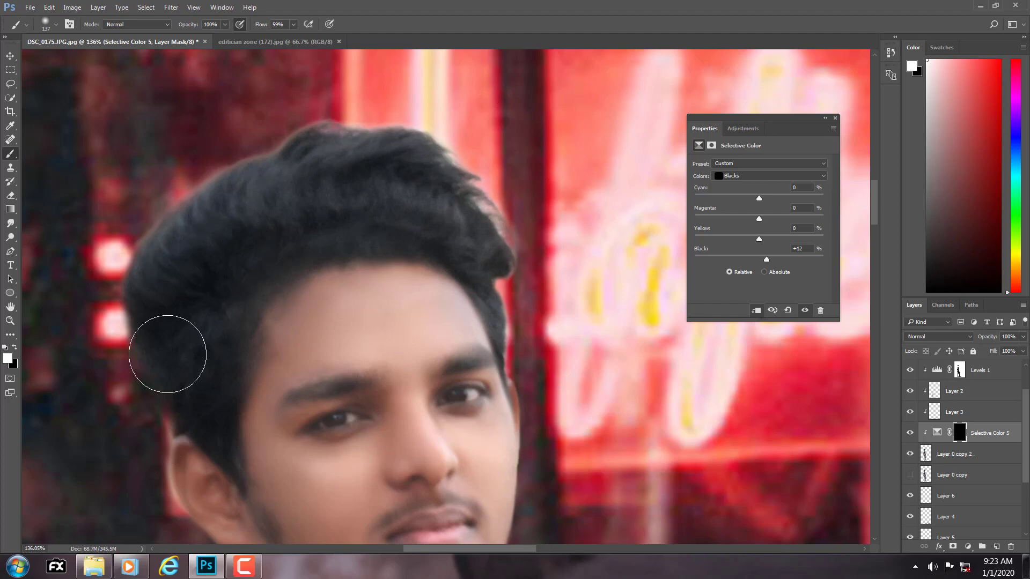
pyautogui.press('z')
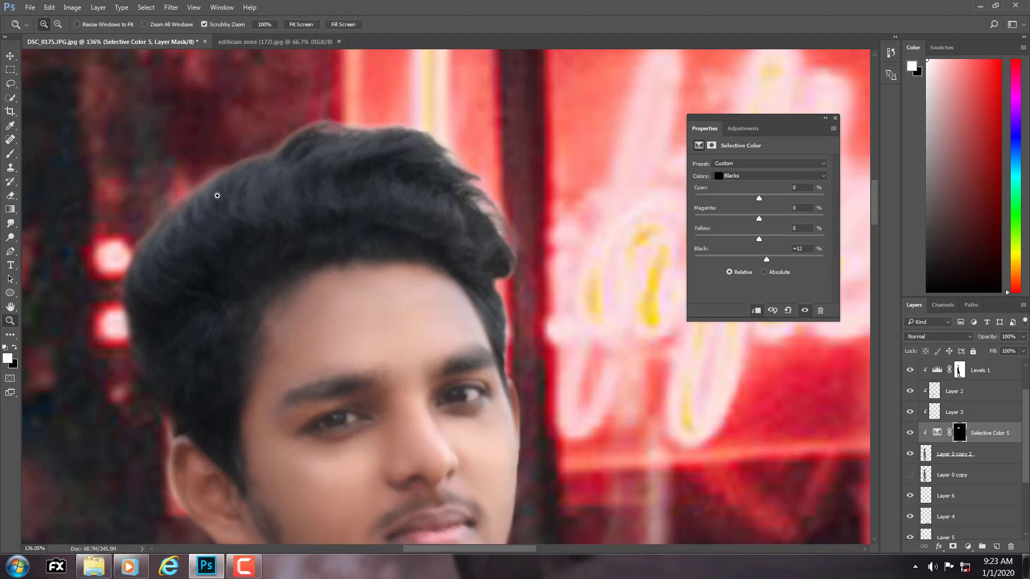
pyautogui.scroll(-2, 406, 234)
pyautogui.scroll(-4, 406, 233)
pyautogui.moveTo(299, 281); pyautogui.dragTo(215, 282)
pyautogui.rightClick(363, 280)
pyautogui.click(376, 288)
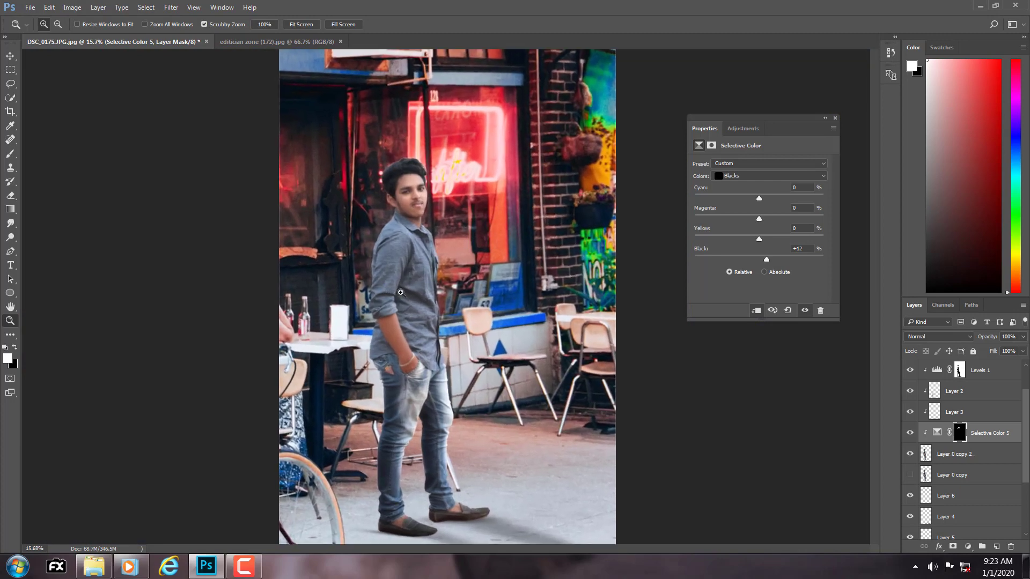
pyautogui.click(834, 118)
# Merge Selective Color 4, Selective Color 3 and Layer 1, and convert a duplicate of the merged background to a smart object
pyautogui.scroll(-2, 952, 456)
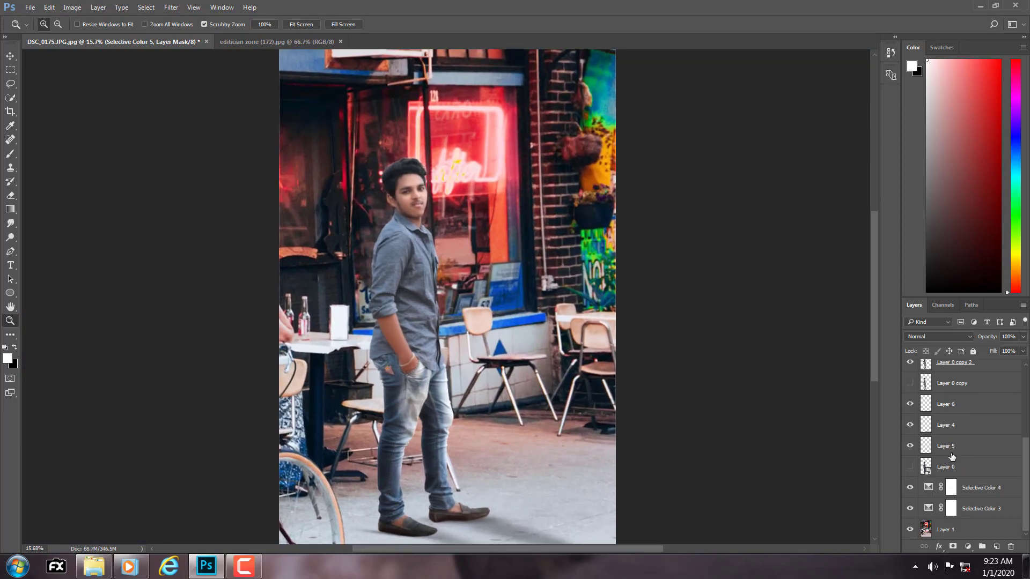
pyautogui.click(939, 529)
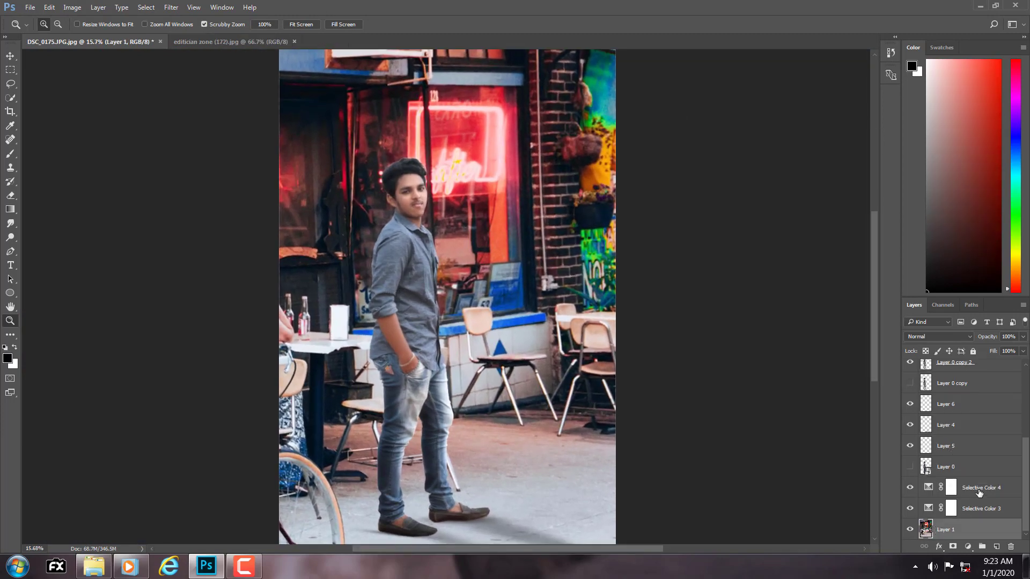
pyautogui.click(979, 492)
pyautogui.keyDown('shift'); pyautogui.click(968, 528); pyautogui.keyUp('shift')
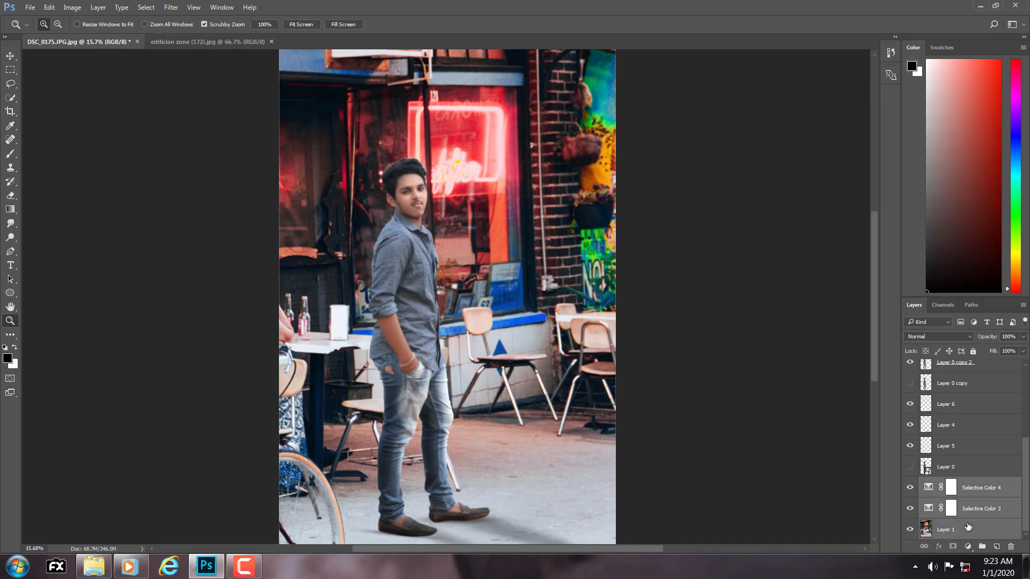
pyautogui.hotkey('ctrl', 'e')
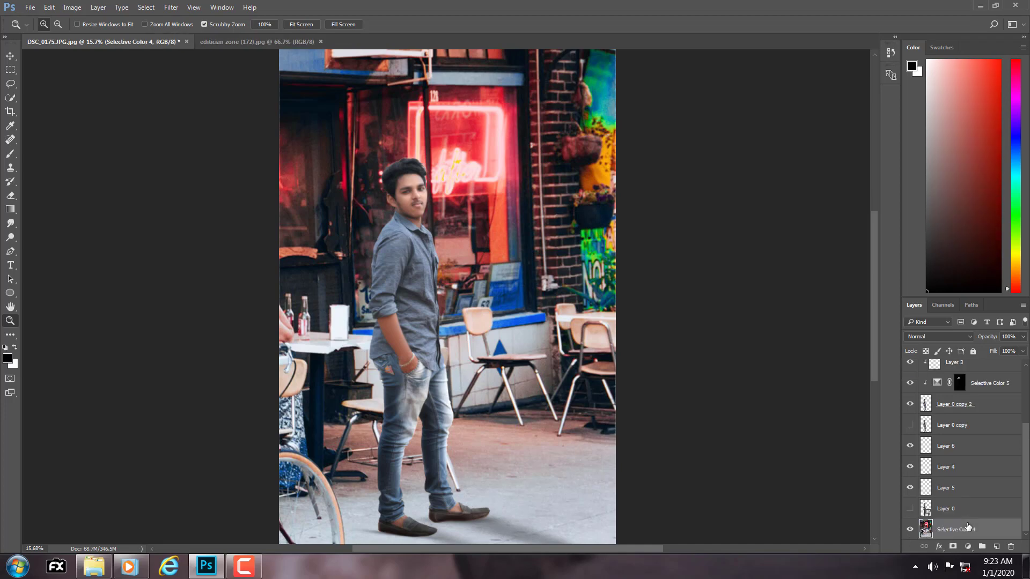
pyautogui.rightClick(962, 531)
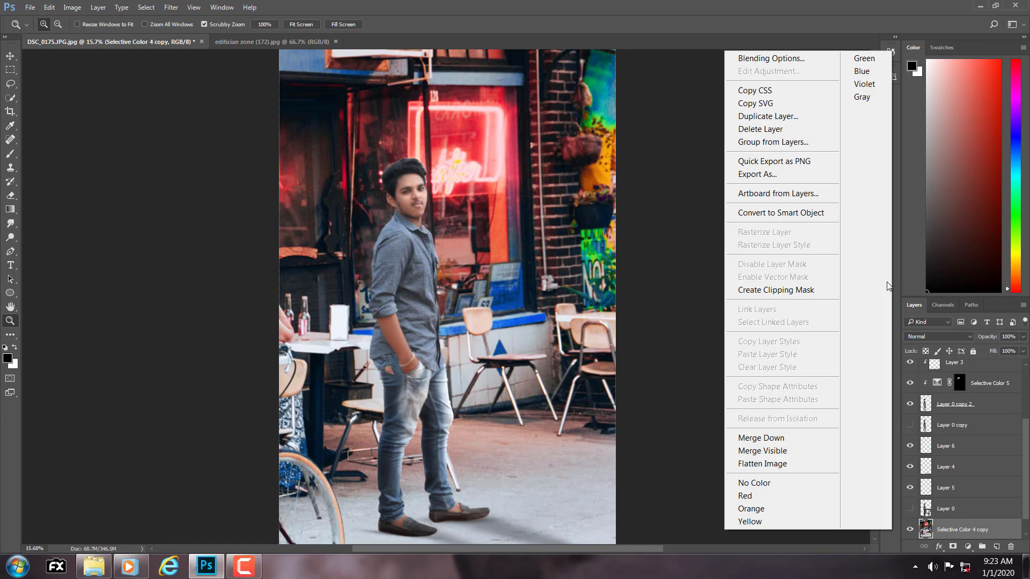
pyautogui.click(782, 213)
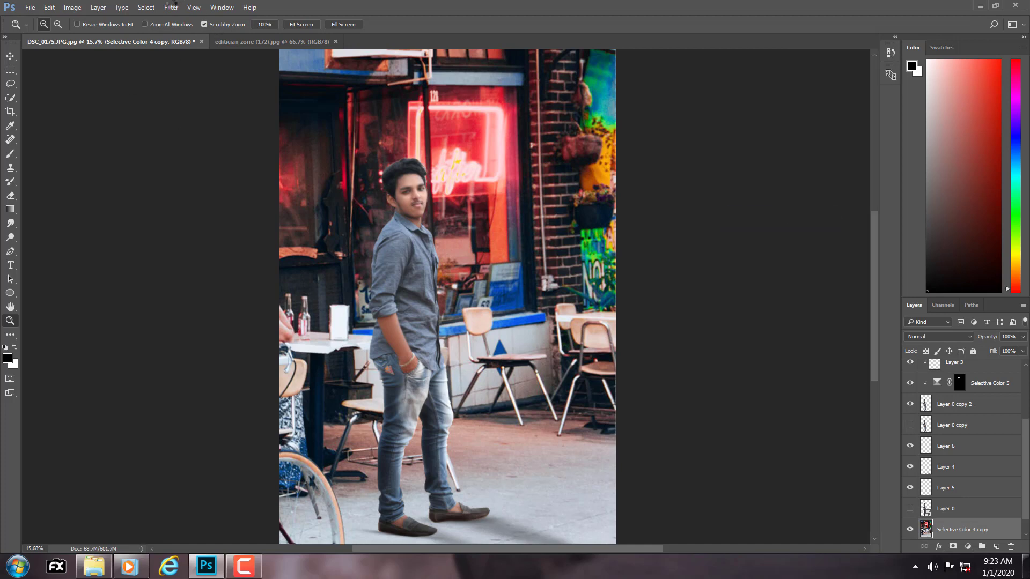
# Apply a light Field Blur to the Selective Color 4 copy smart object
pyautogui.click(172, 8)
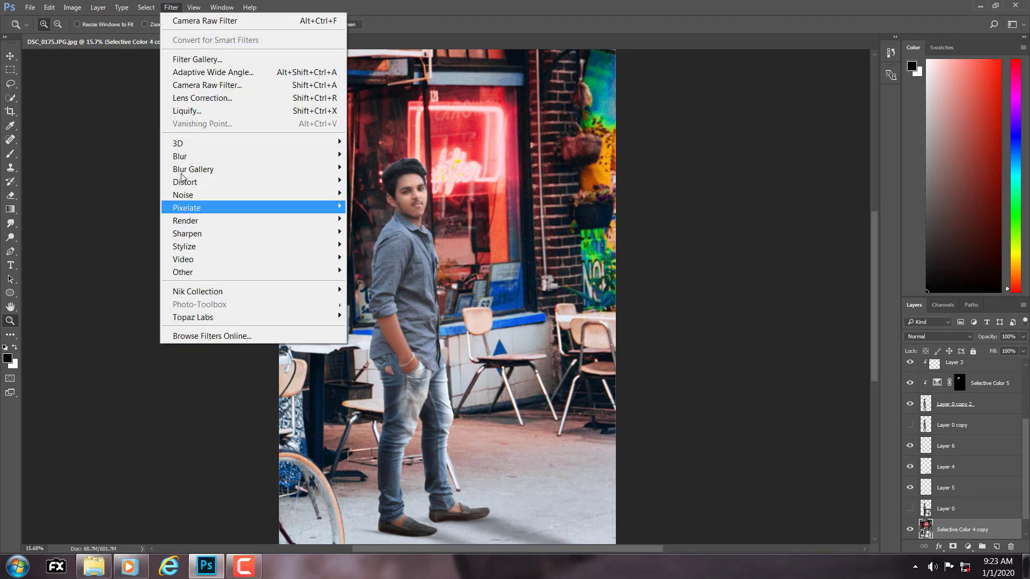
pyautogui.moveTo(323, 171)
pyautogui.click(373, 169)
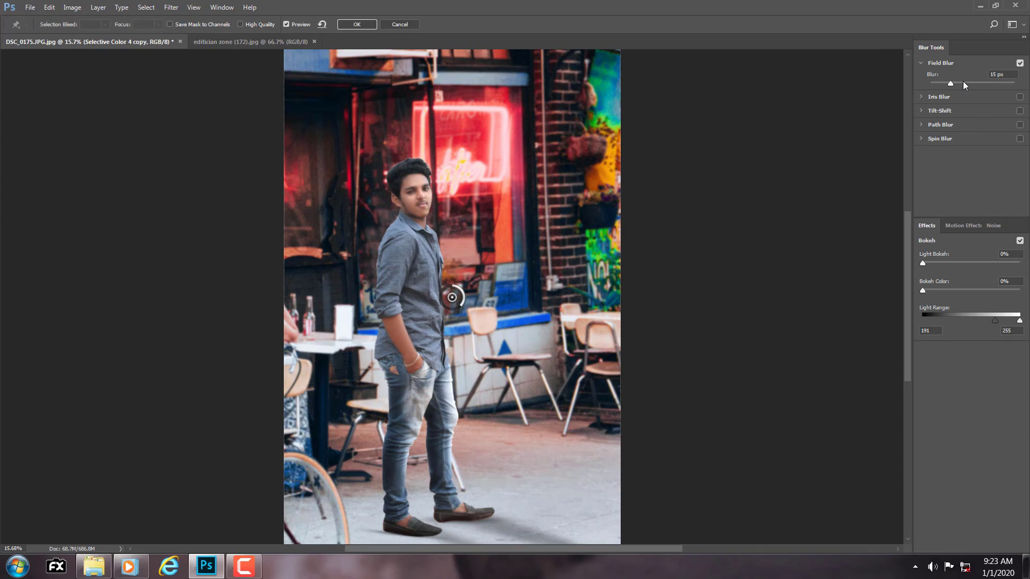
pyautogui.moveTo(957, 81); pyautogui.dragTo(951, 85)
pyautogui.click(346, 24)
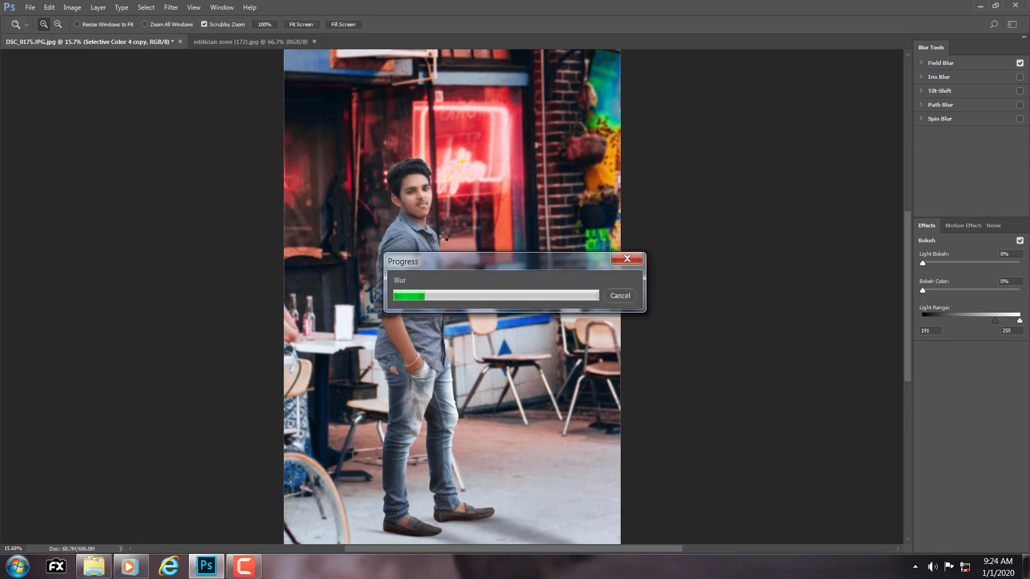
pyautogui.click(106, 570)
pyautogui.click(136, 570)
pyautogui.click(205, 575)
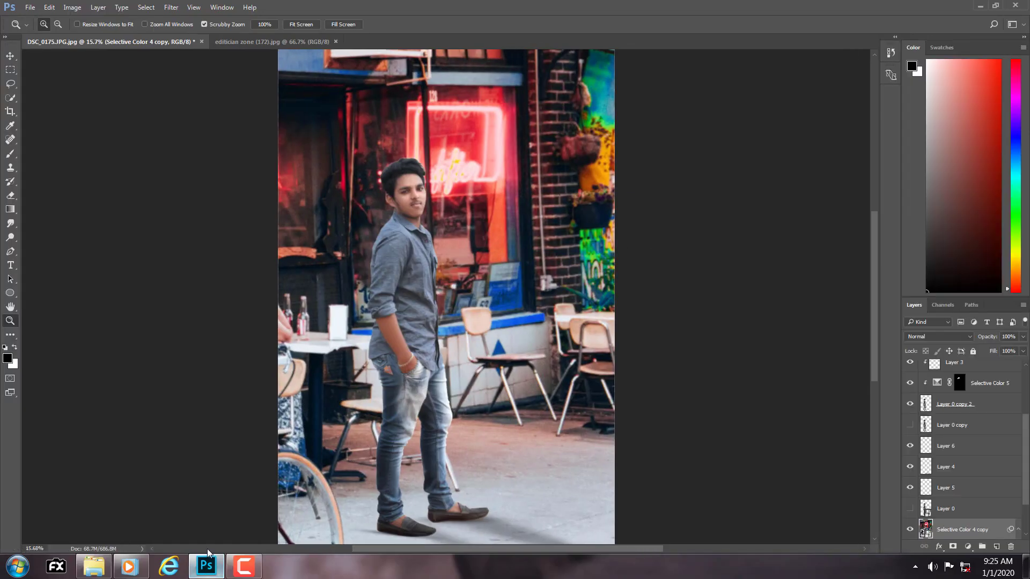
# Paint black at 100% flow on the smart filter mask over the ground around the shoes, and fit the image in view
pyautogui.moveTo(399, 330); pyautogui.dragTo(376, 333)
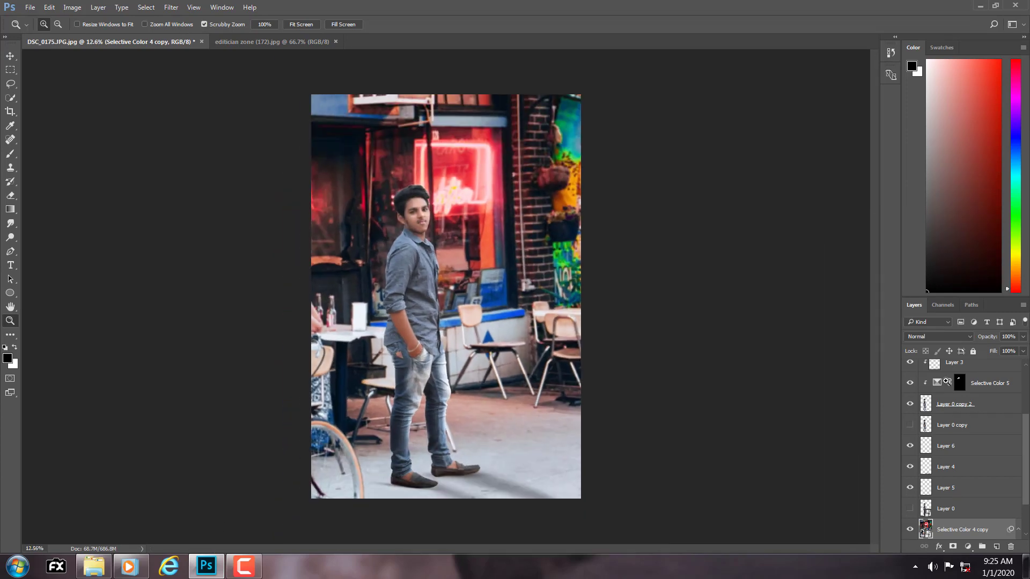
pyautogui.scroll(-2, 942, 519)
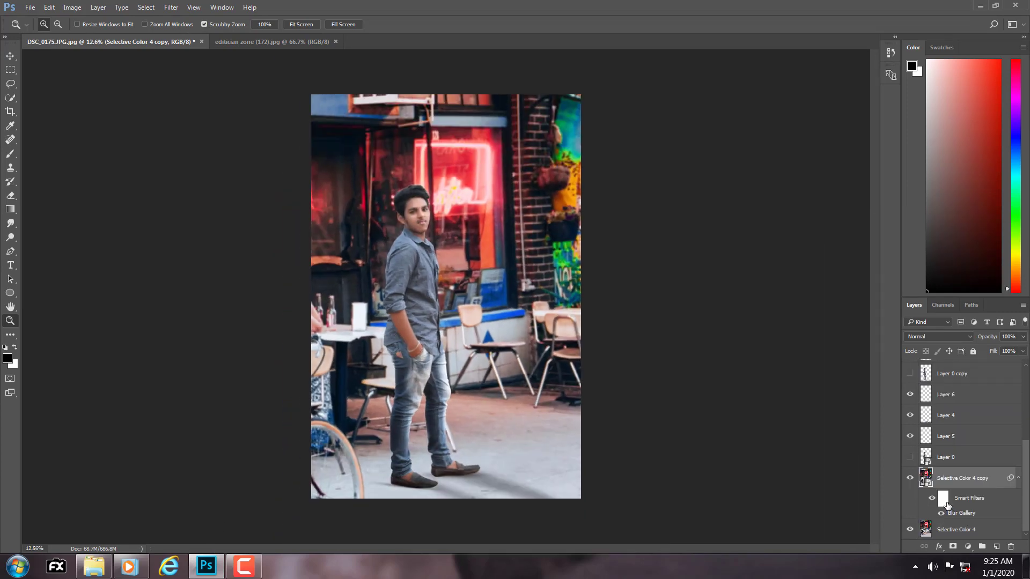
pyautogui.click(948, 506)
pyautogui.scroll(6, 476, 489)
pyautogui.moveTo(476, 488)
pyautogui.mouseDown()
pyautogui.moveTo(455, 332)
pyautogui.moveTo(507, 315)
pyautogui.mouseUp()
pyautogui.click(9, 156)
pyautogui.moveTo(371, 42); pyautogui.dragTo(373, 43)
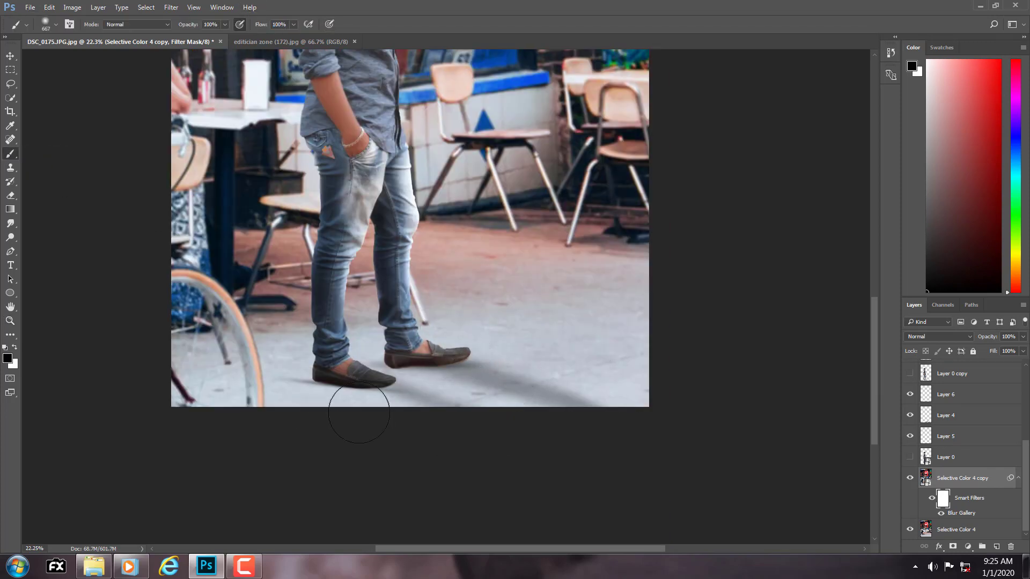
pyautogui.click(326, 361)
pyautogui.press('z')
pyautogui.hotkey('ctrl', '0')
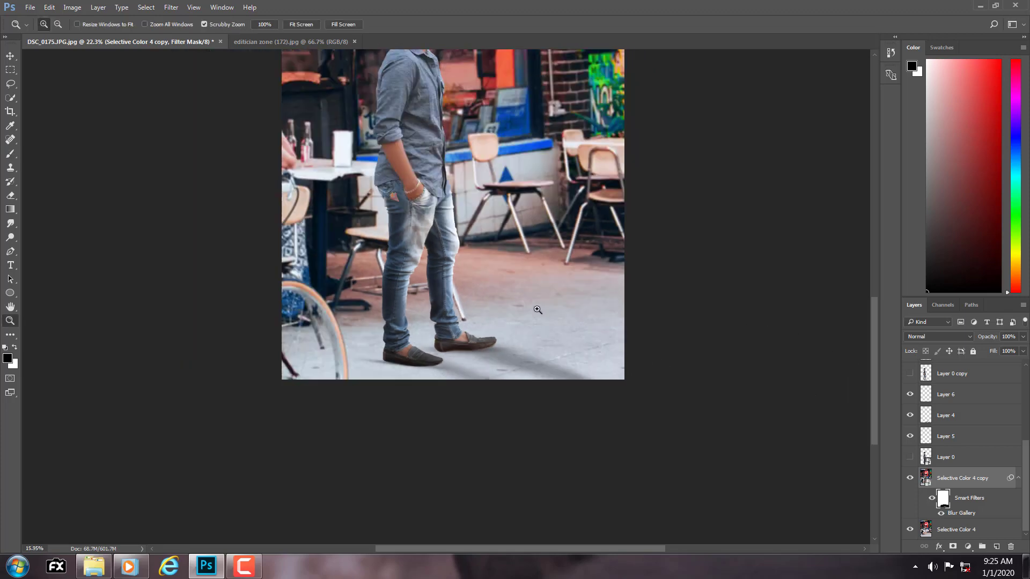
pyautogui.rightClick(467, 279)
pyautogui.click(468, 277)
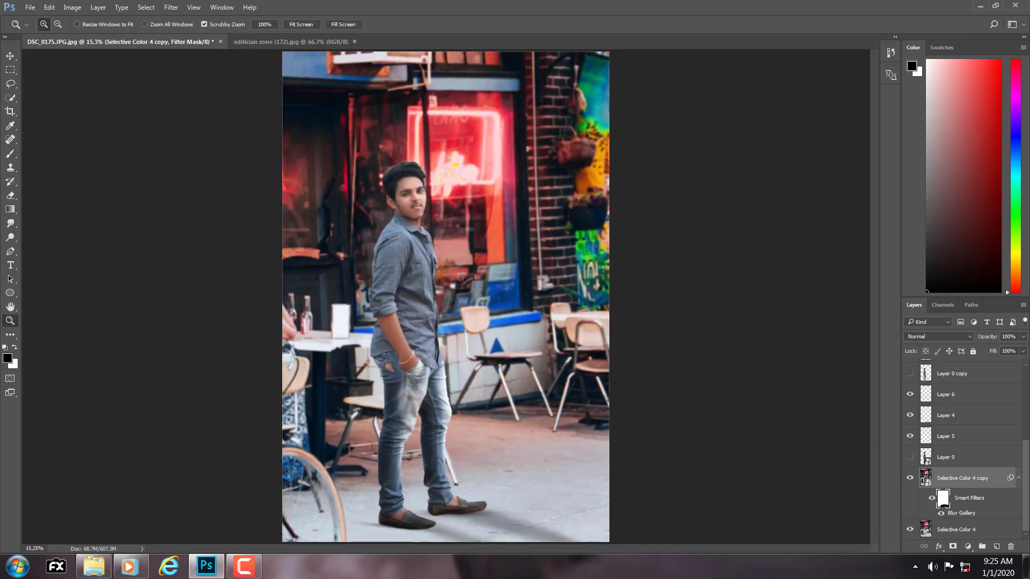
# Shade the ground with a large soft black brush at very low flow on a new layer above the blurred background, and set its opacity to 94%
pyautogui.click(997, 547)
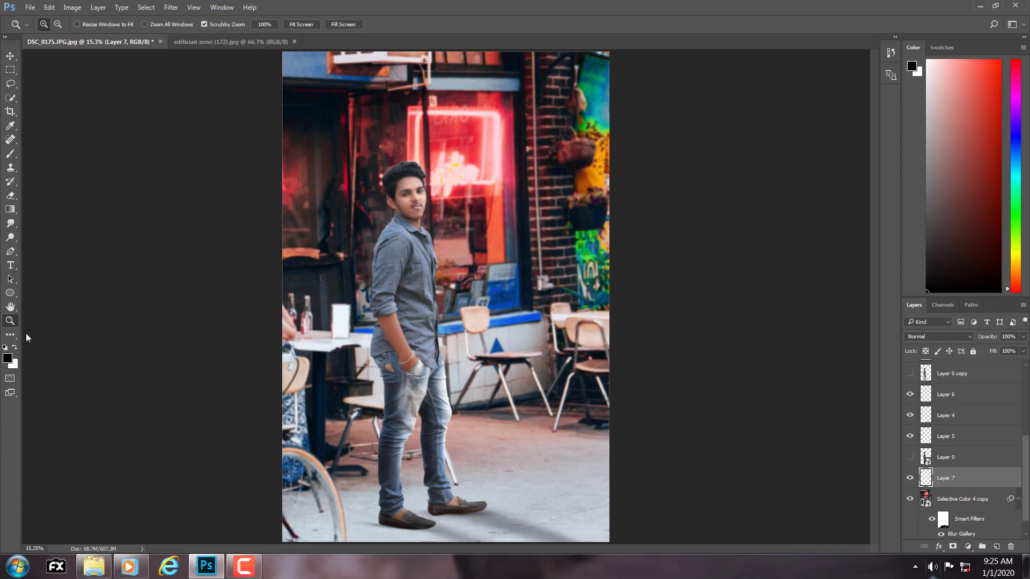
pyautogui.rightClick(13, 154)
pyautogui.click(74, 156)
pyautogui.click(293, 25)
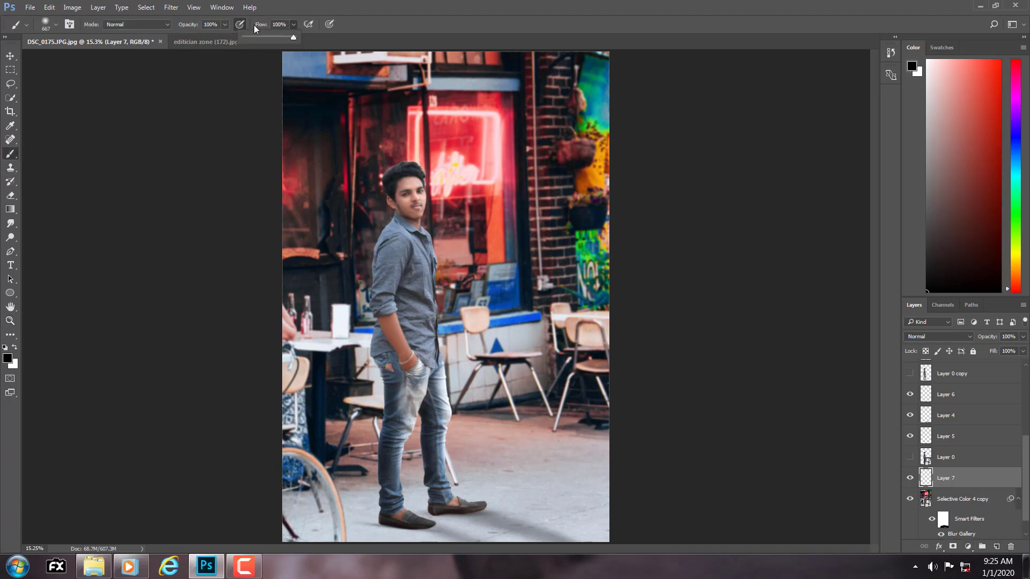
pyautogui.click(283, 24)
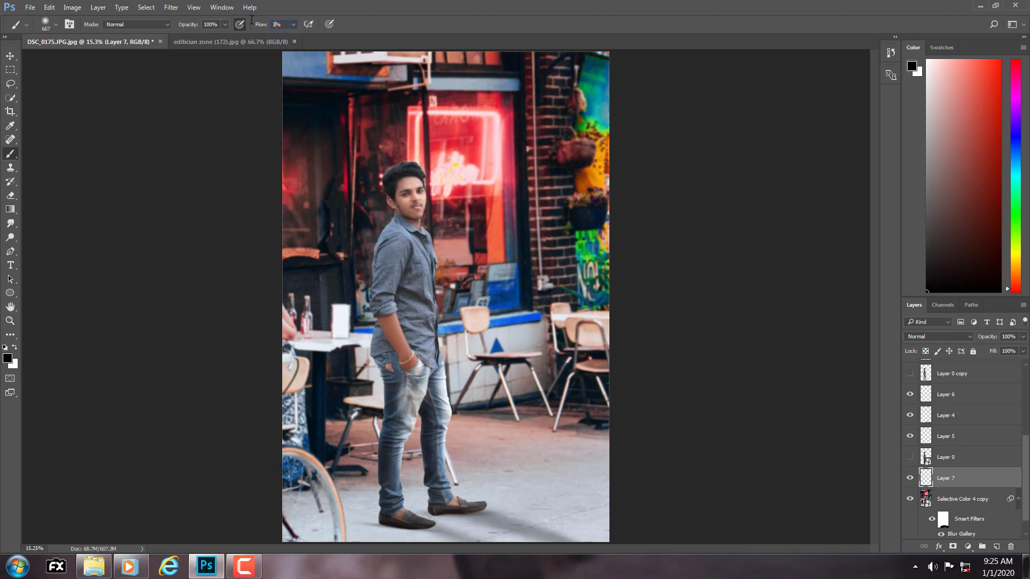
pyautogui.scroll(-1, 442, 400)
pyautogui.moveTo(398, 385); pyautogui.dragTo(454, 410)
pyautogui.moveTo(325, 519)
pyautogui.mouseDown()
pyautogui.moveTo(387, 513)
pyautogui.moveTo(383, 496)
pyautogui.moveTo(520, 495)
pyautogui.moveTo(241, 476)
pyautogui.moveTo(337, 532)
pyautogui.moveTo(441, 530)
pyautogui.moveTo(685, 449)
pyautogui.moveTo(0, 482)
pyautogui.moveTo(612, 472)
pyautogui.mouseUp()
pyautogui.press('z')
pyautogui.moveTo(477, 349)
pyautogui.mouseDown()
pyautogui.moveTo(496, 347)
pyautogui.moveTo(452, 345)
pyautogui.mouseUp()
pyautogui.rightClick(452, 345)
pyautogui.click(469, 355)
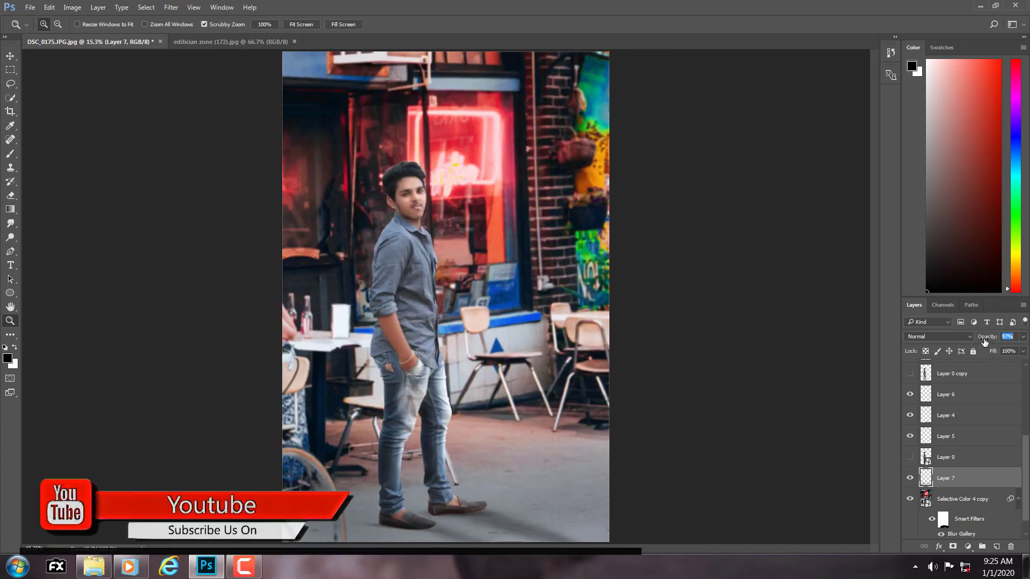
pyautogui.press('9')
pyautogui.press('4')
# Set the fill of the Layer 4 shadow to 76%
pyautogui.click(923, 430)
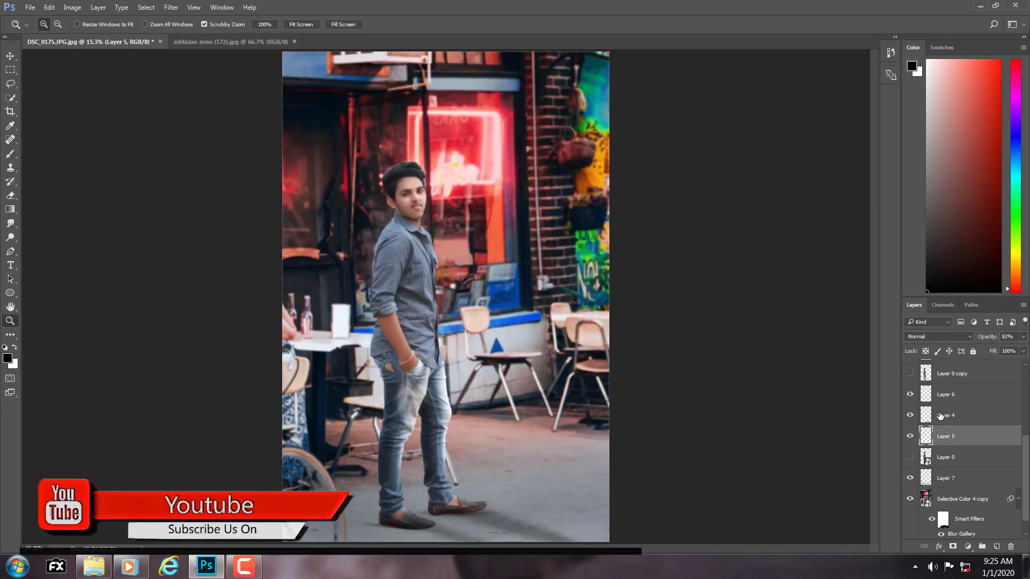
pyautogui.click(923, 416)
pyautogui.moveTo(995, 351); pyautogui.dragTo(983, 352)
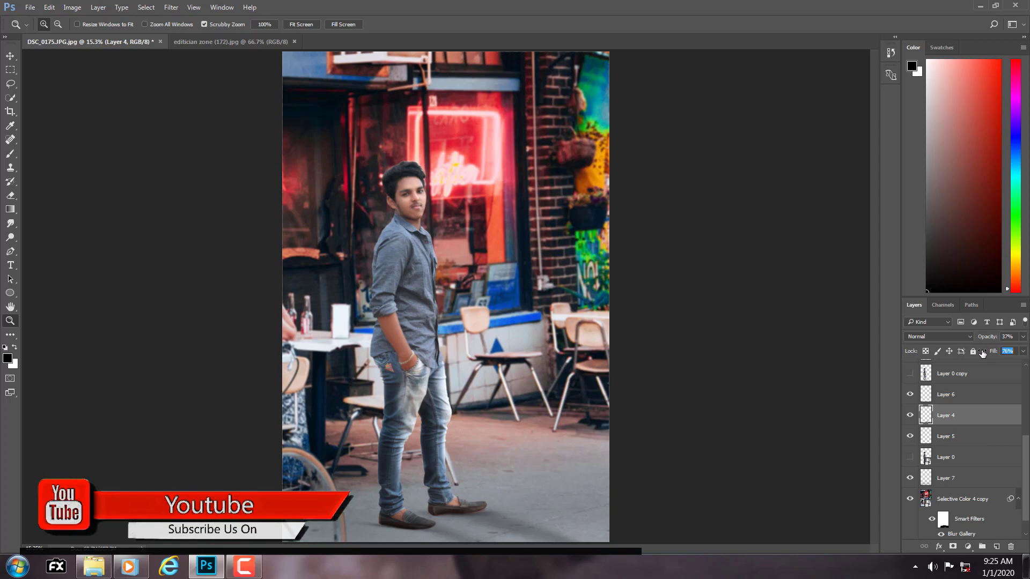
# Set the fill of the Layer 4 shadow to 73% and check the shading around the shoes
pyautogui.scroll(-1, 616, 395)
pyautogui.scroll(4, 556, 441)
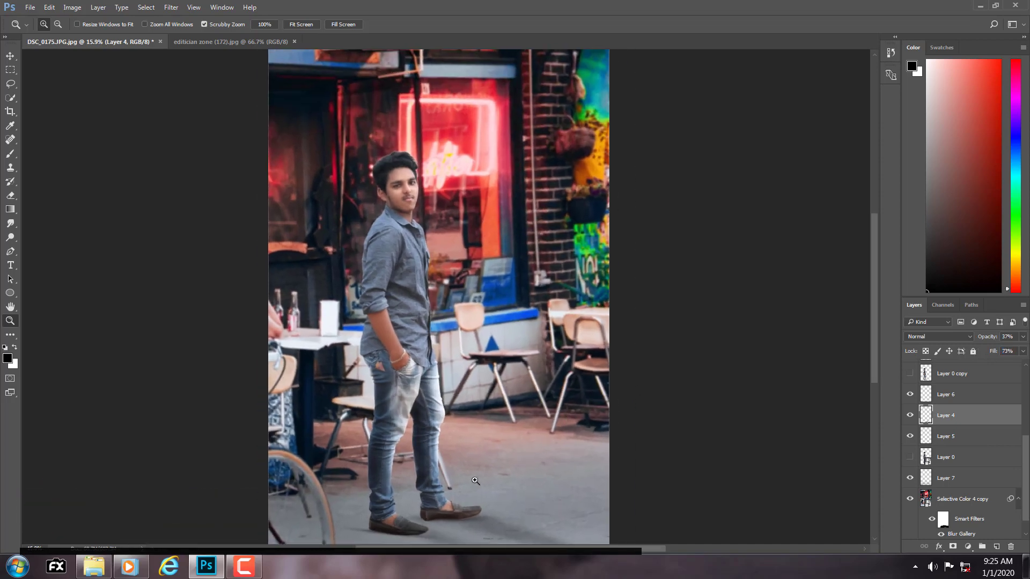
pyautogui.scroll(3, 479, 525)
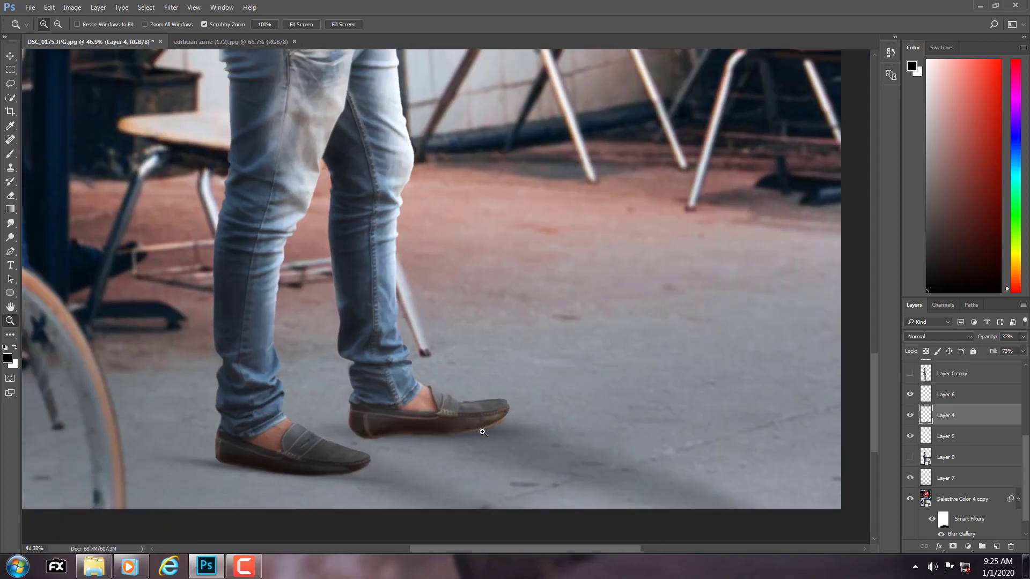
pyautogui.hotkey('ctrl', '0')
pyautogui.scroll(3, 440, 423)
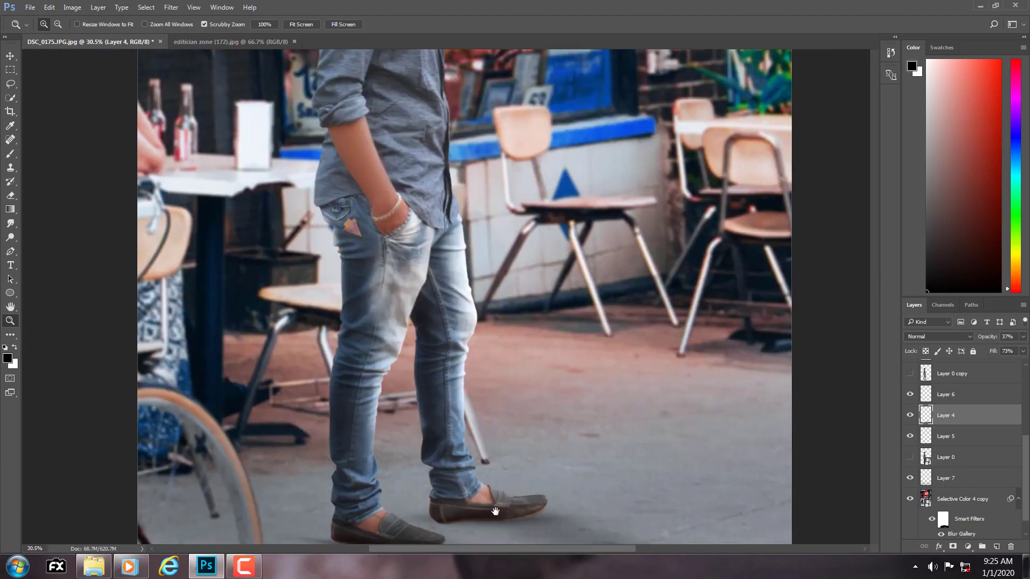
pyautogui.scroll(1, 420, 418)
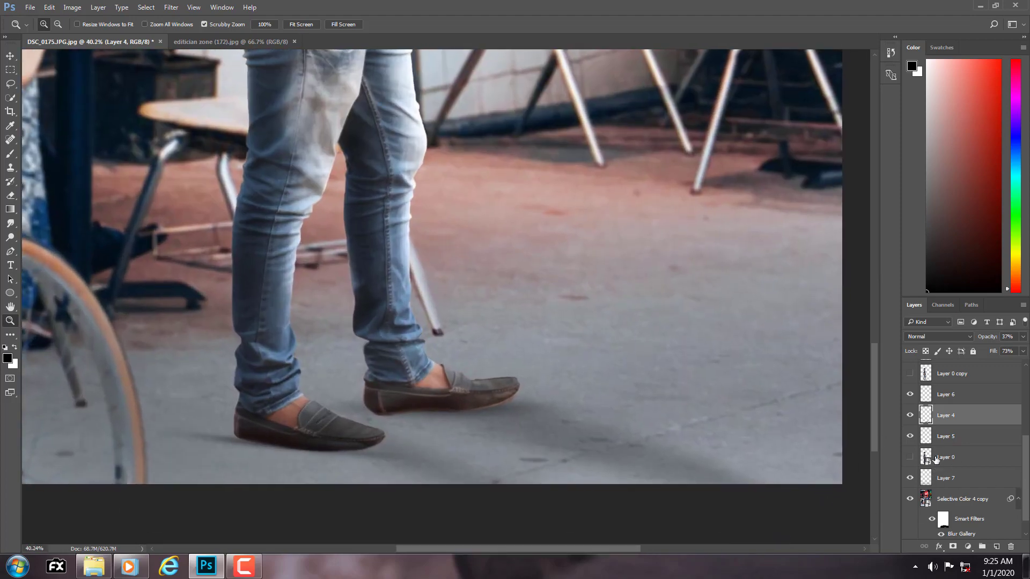
# Add a new layer above Layer 5 and set up a flattened 925 px soft black brush at 100% flow
pyautogui.click(937, 456)
pyautogui.click(937, 414)
pyautogui.click(937, 441)
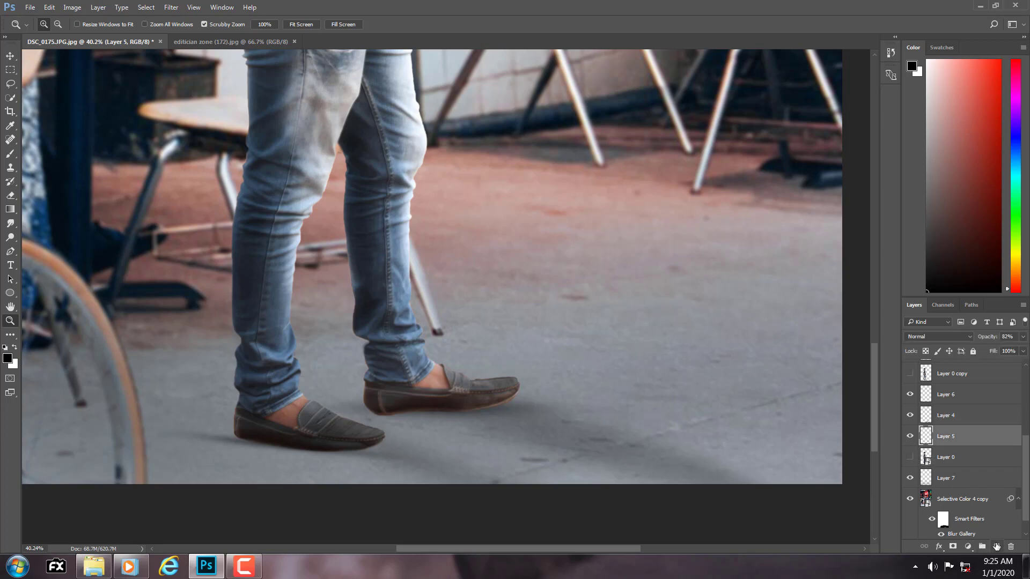
pyautogui.click(996, 547)
pyautogui.scroll(-2, 379, 428)
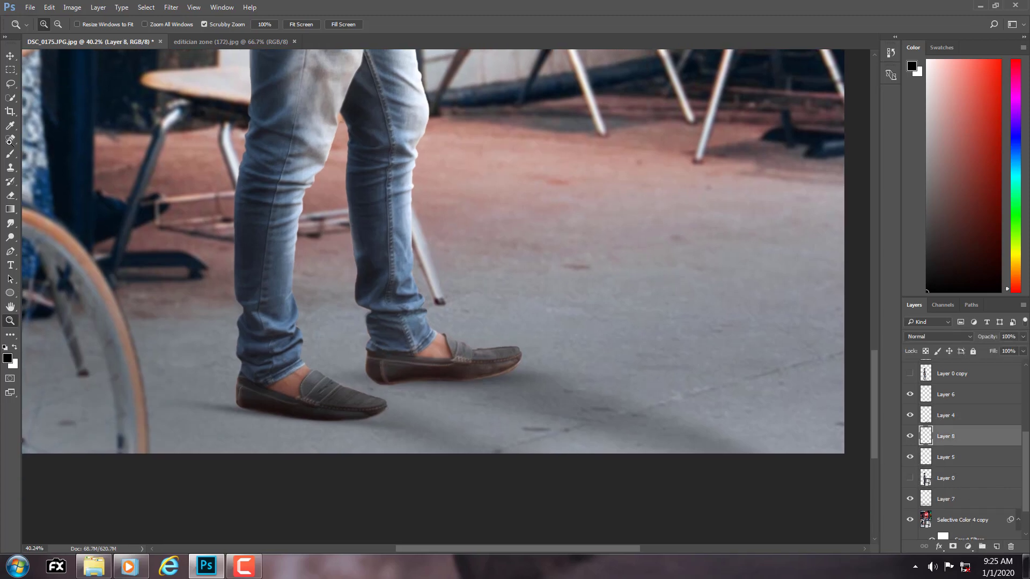
pyautogui.click(9, 154)
pyautogui.moveTo(354, 241)
pyautogui.mouseDown()
pyautogui.moveTo(287, 244)
pyautogui.moveTo(317, 270)
pyautogui.mouseUp()
pyautogui.rightClick(290, 241)
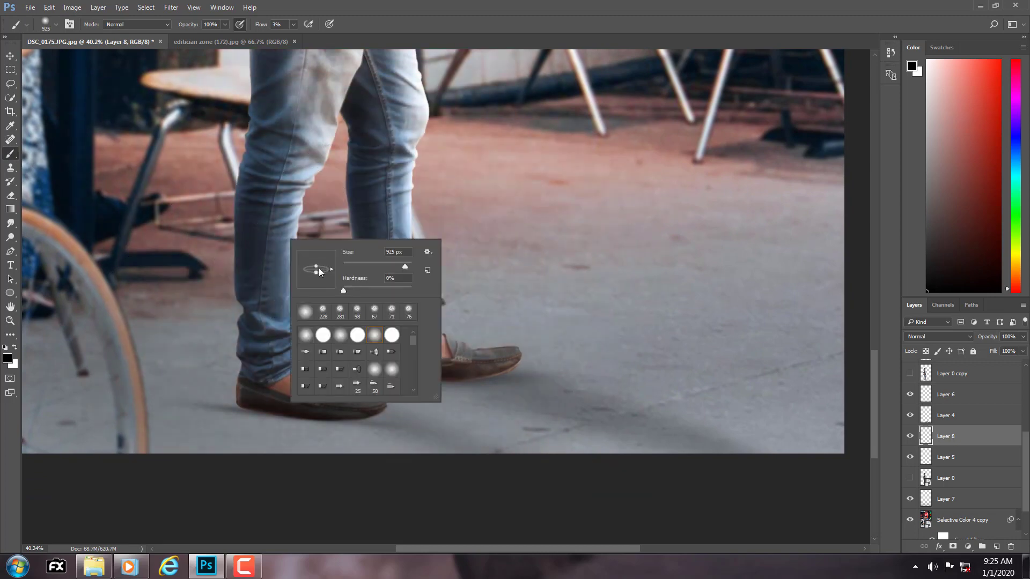
pyautogui.moveTo(256, 24); pyautogui.dragTo(353, 38)
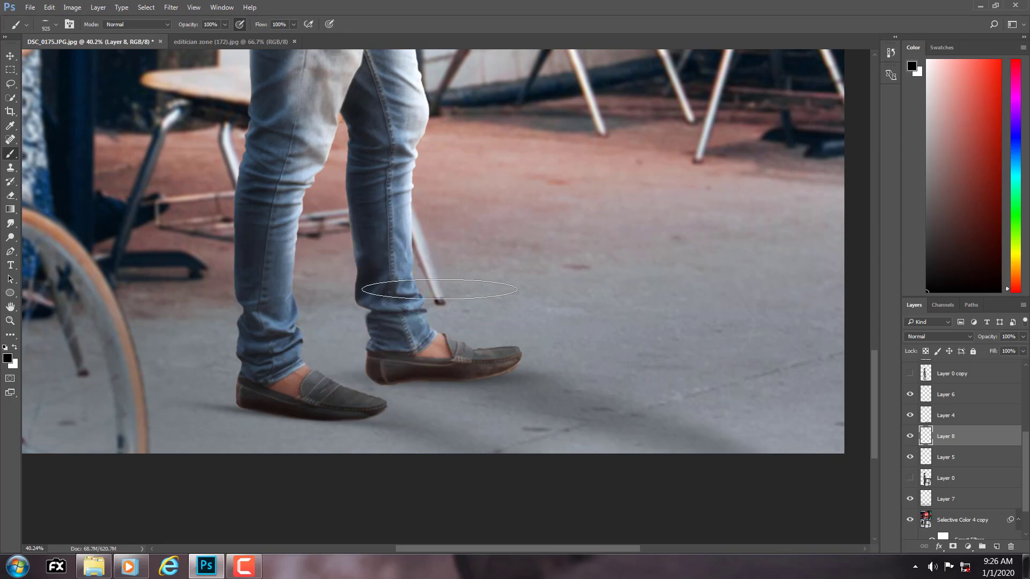
# Paint a black contact shadow under the front shoe with a still flatter brush tip and set its layer opacity to 25%
pyautogui.scroll(5, 436, 412)
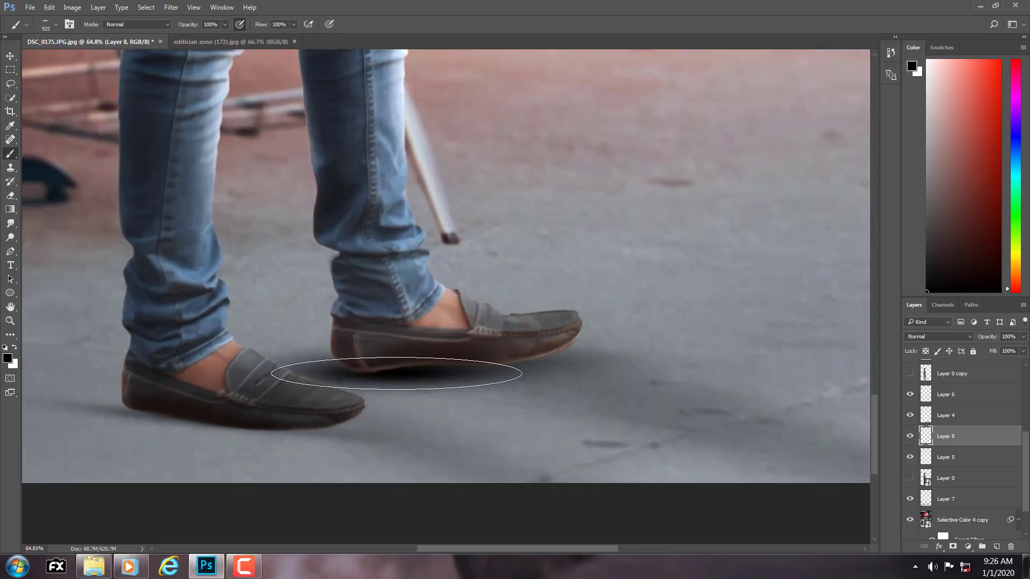
pyautogui.rightClick(439, 378)
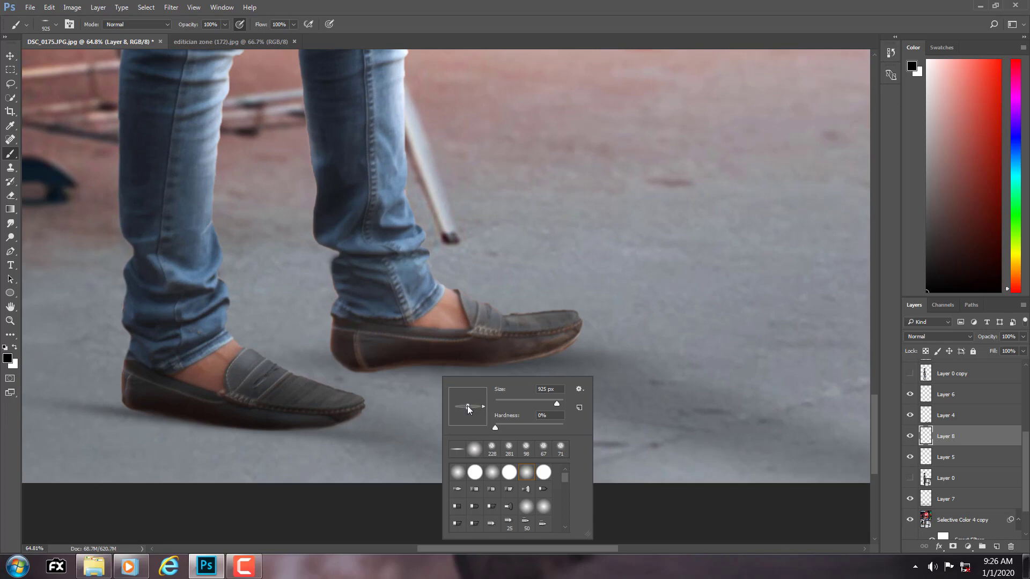
pyautogui.press('Return')
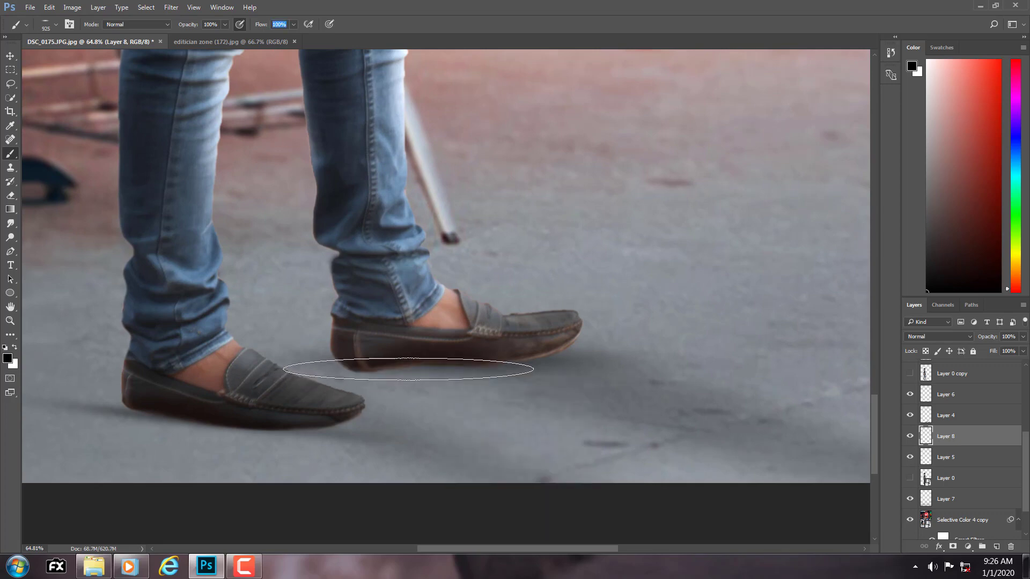
pyautogui.moveTo(409, 369)
pyautogui.mouseDown()
pyautogui.moveTo(574, 361)
pyautogui.moveTo(572, 370)
pyautogui.mouseUp()
pyautogui.scroll(-2, 571, 370)
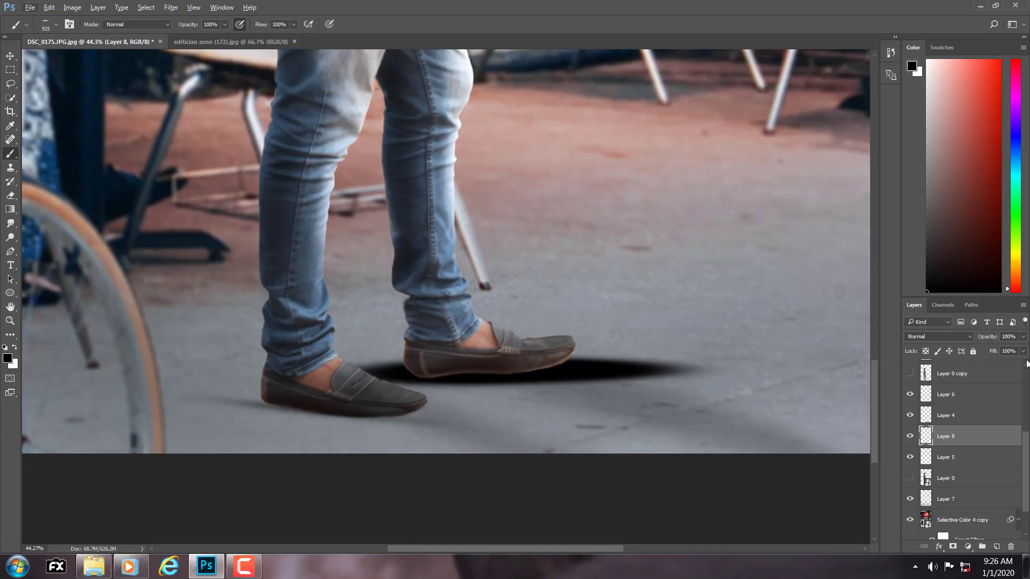
pyautogui.moveTo(991, 341); pyautogui.dragTo(950, 335)
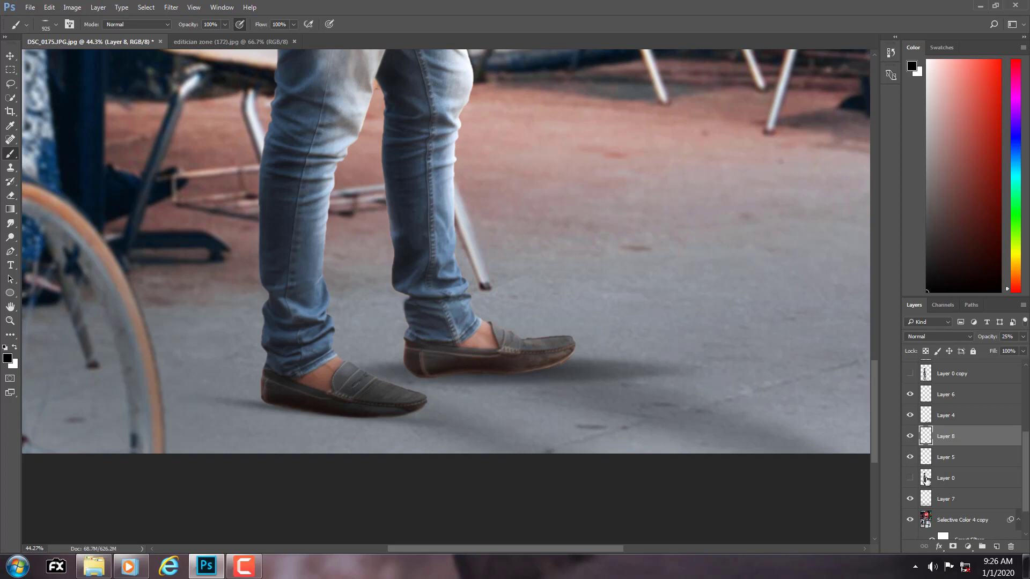
# Load the man's outline from Layer 0 copy 2 as a selection and add a new layer directly above it
pyautogui.click(927, 480)
pyautogui.scroll(1, 926, 478)
pyautogui.click(927, 414)
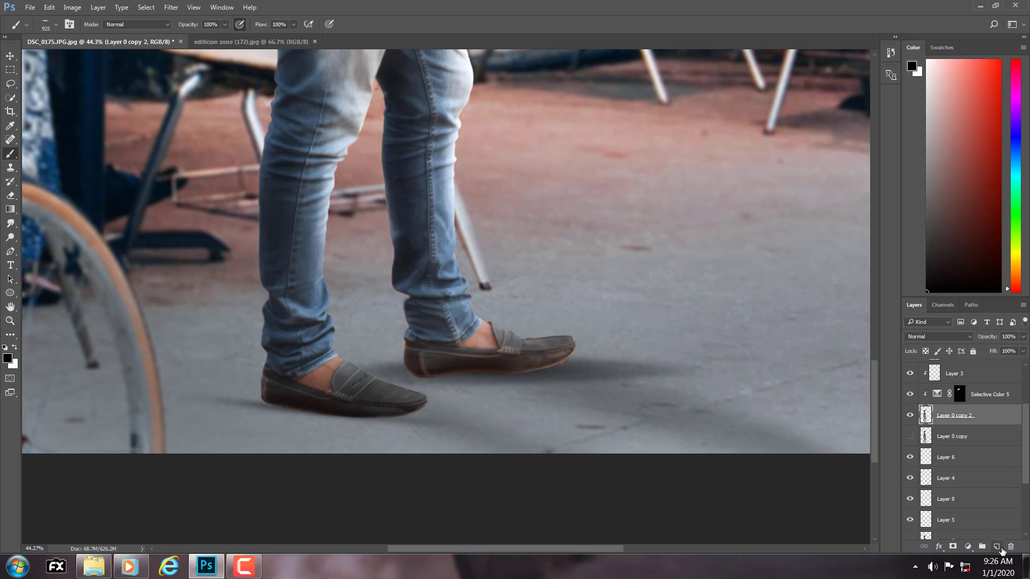
pyautogui.keyDown('ctrl'); pyautogui.click(928, 420); pyautogui.keyUp('ctrl')
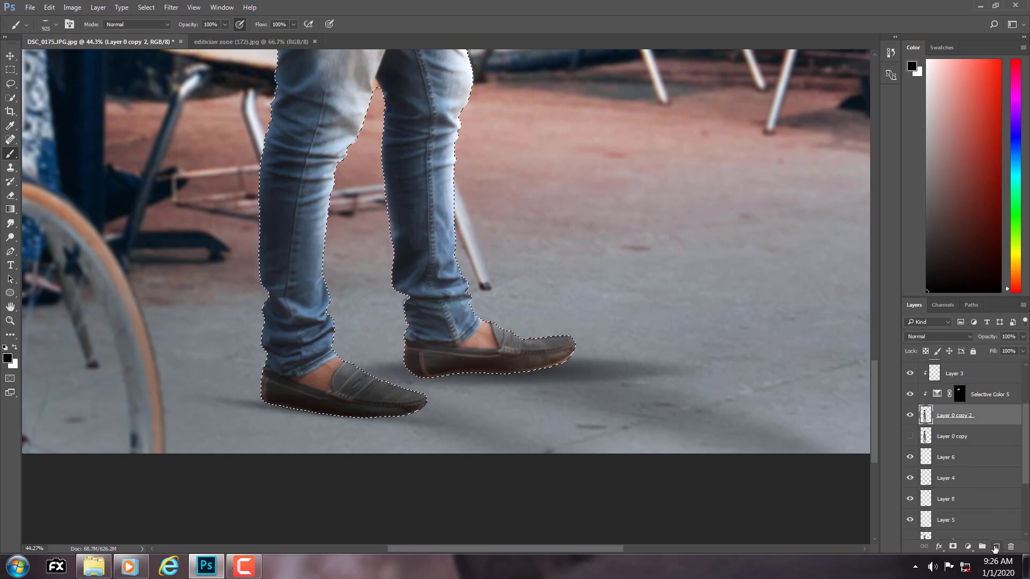
pyautogui.click(997, 546)
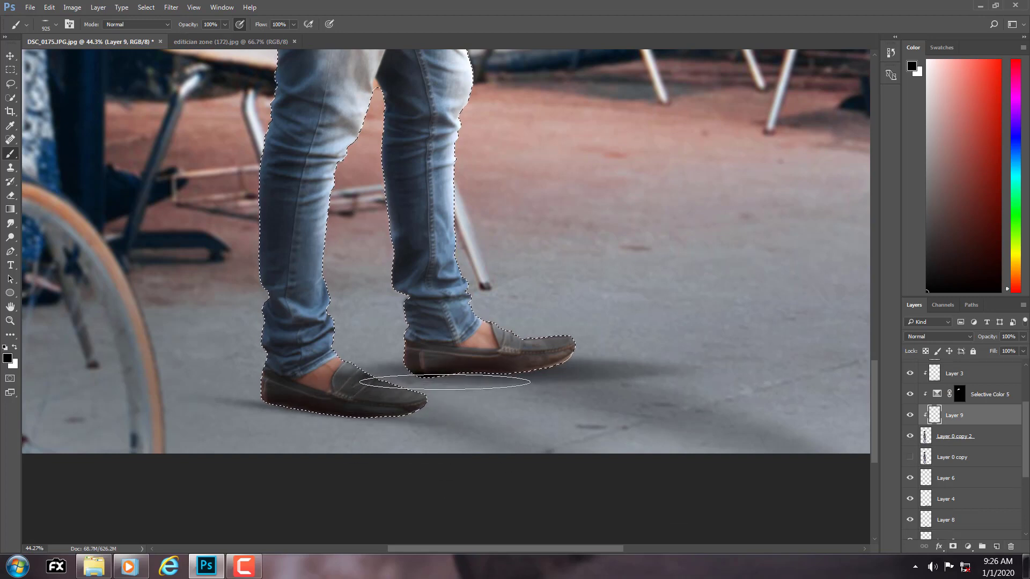
# Darken the underside of the front shoe within the selection, set the layer opacity to 52%, and deselect
pyautogui.moveTo(445, 379); pyautogui.dragTo(689, 348)
pyautogui.hotkey('ctrl', 'z')
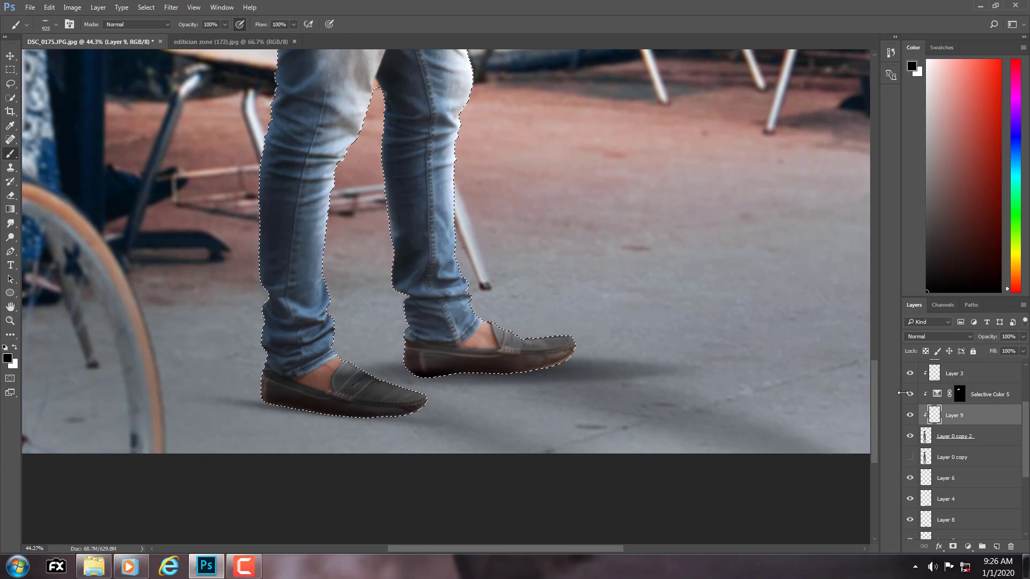
pyautogui.moveTo(985, 340); pyautogui.dragTo(959, 340)
pyautogui.press('Return')
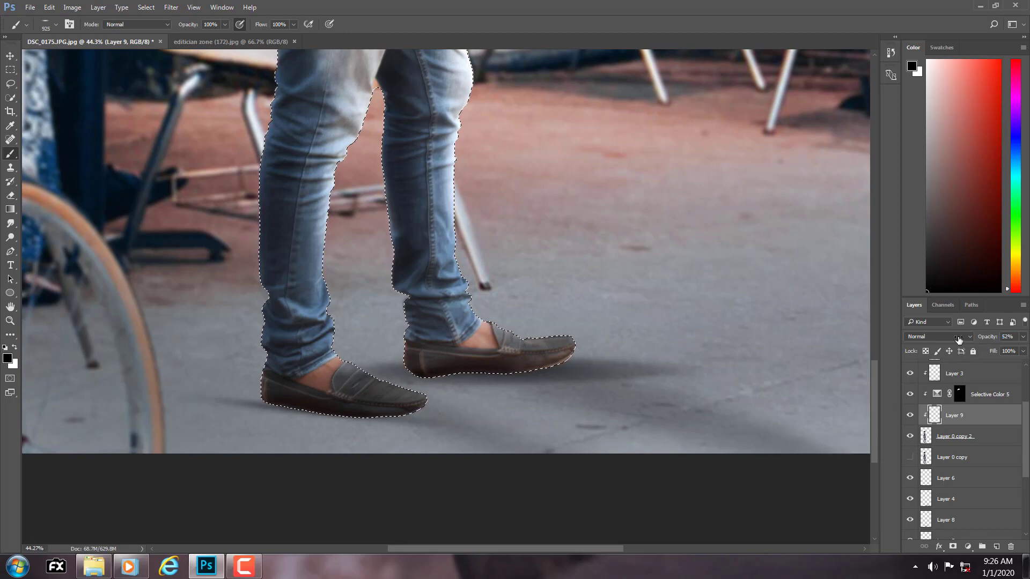
pyautogui.hotkey('ctrl', 'd')
pyautogui.press('z')
pyautogui.moveTo(569, 379); pyautogui.dragTo(424, 343)
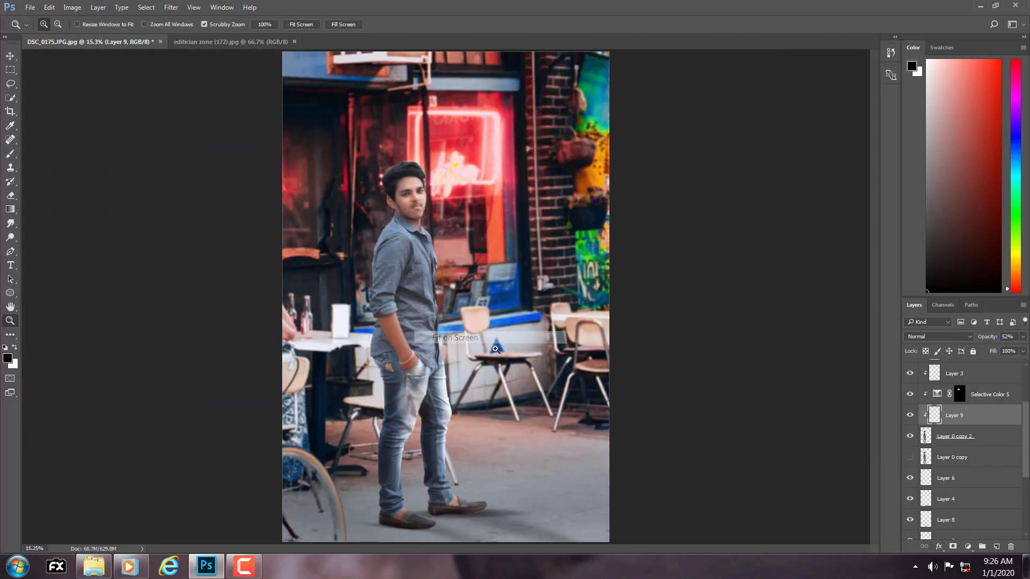
pyautogui.moveTo(514, 364)
pyautogui.mouseDown()
pyautogui.moveTo(488, 366)
pyautogui.moveTo(503, 370)
pyautogui.mouseUp()
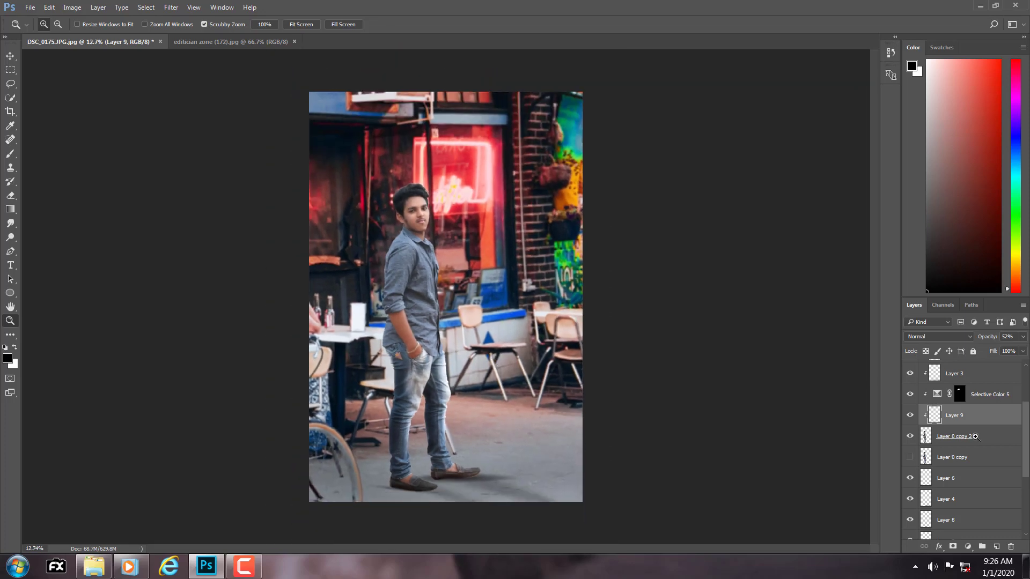
# Rasterize the Selective Color 4 copy layer with its blur and convert it back to a smart object
pyautogui.scroll(3, 976, 436)
pyautogui.scroll(-5, 961, 459)
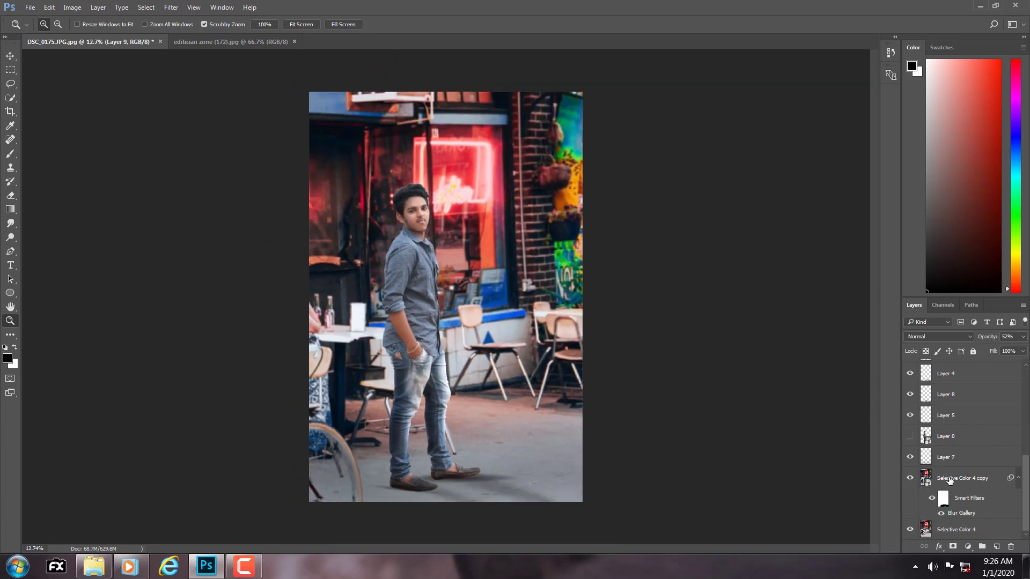
pyautogui.click(950, 480)
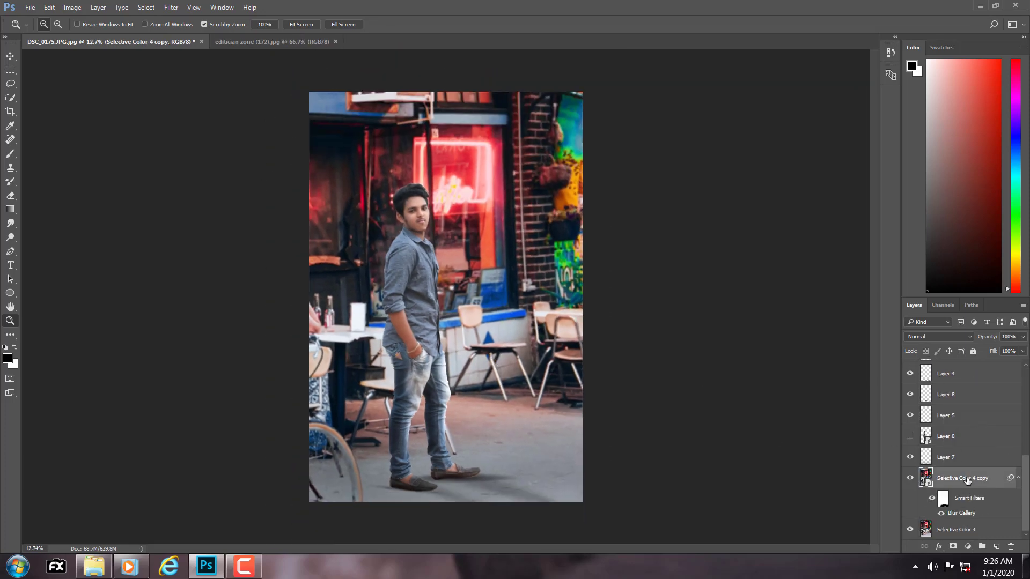
pyautogui.rightClick(967, 480)
pyautogui.click(848, 308)
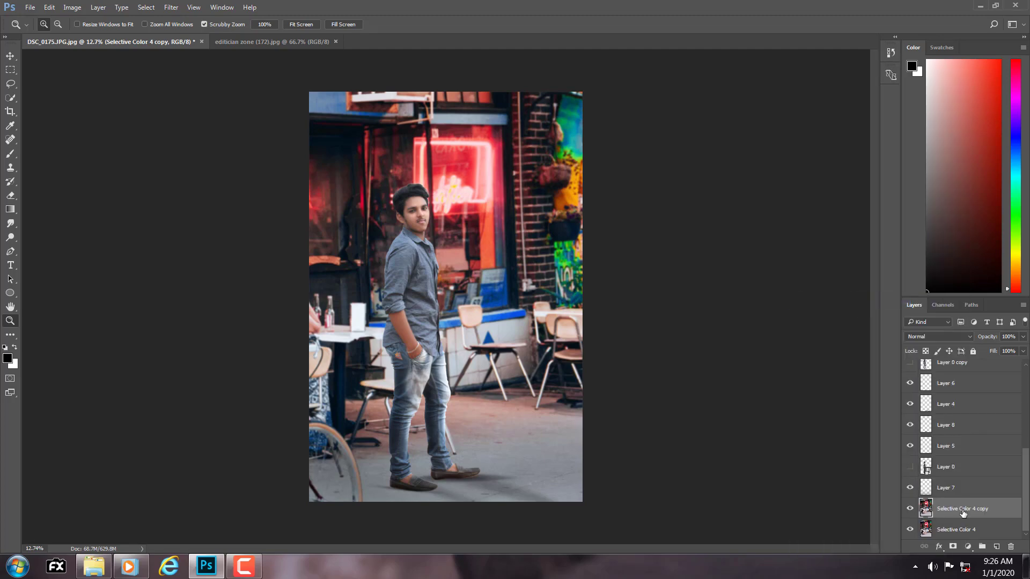
pyautogui.rightClick(930, 493)
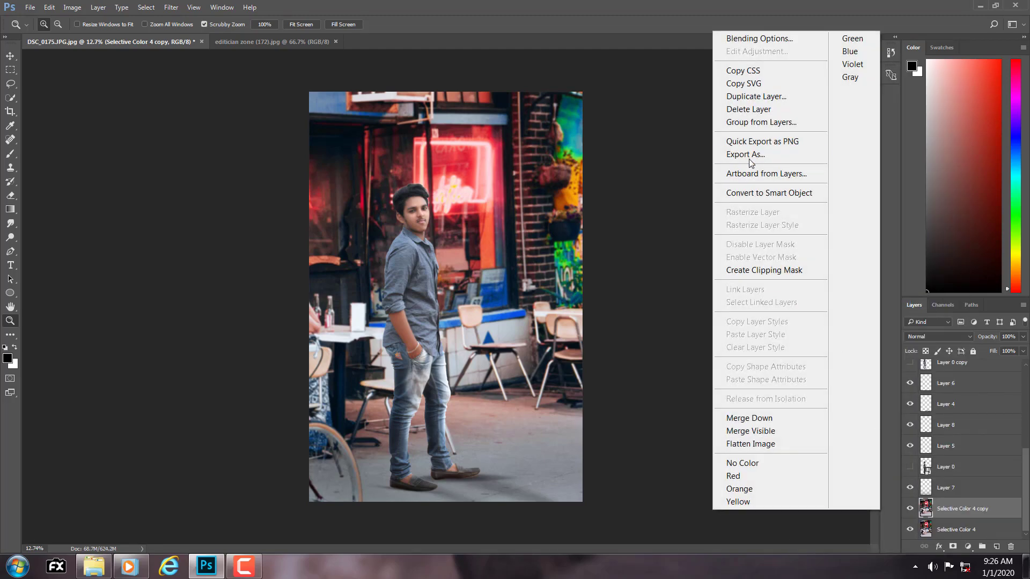
pyautogui.click(746, 196)
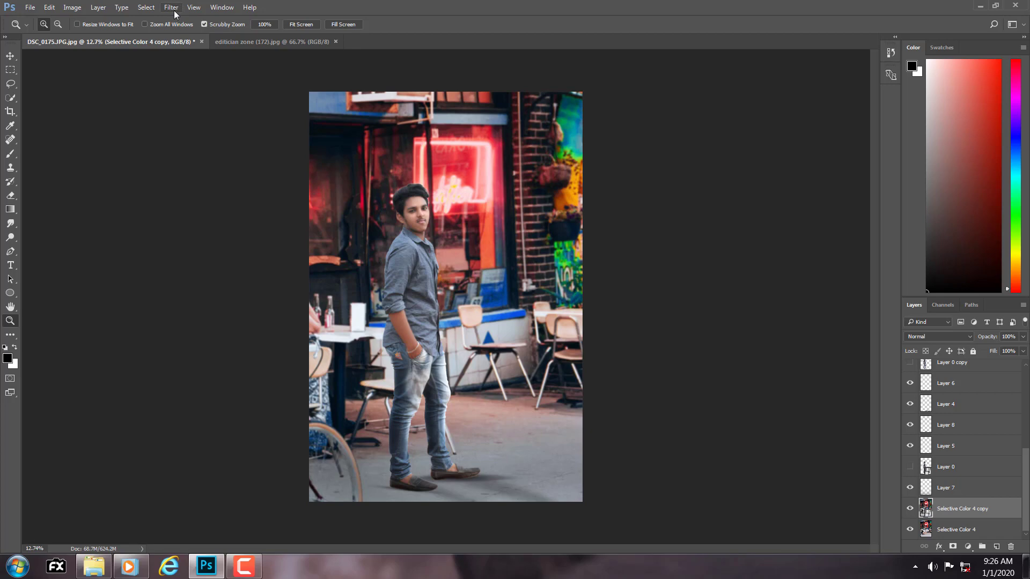
# Crop a thin strip off the upper edge of the image with Delete Cropped Pixels enabled
pyautogui.click(171, 7)
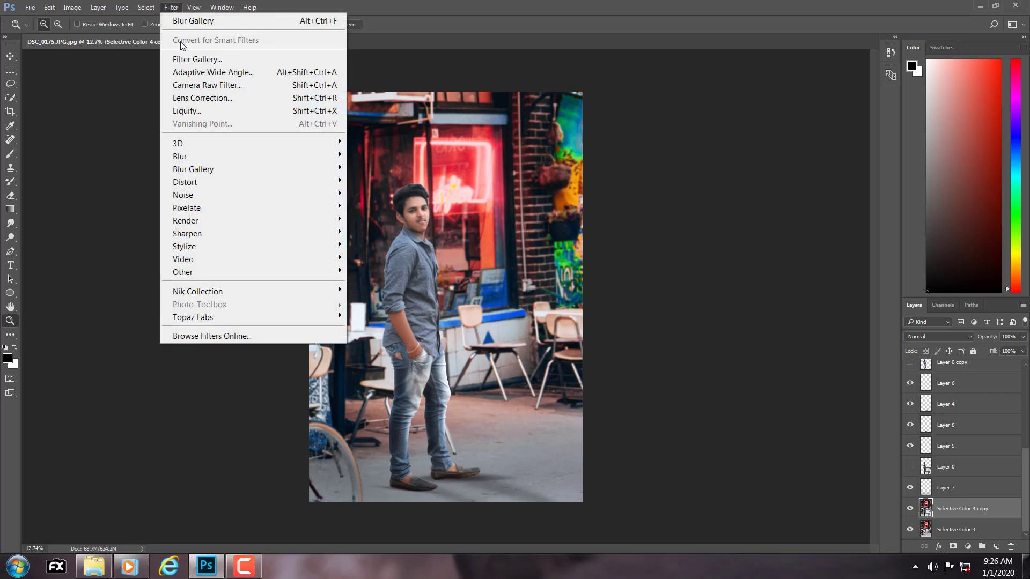
pyautogui.click(188, 85)
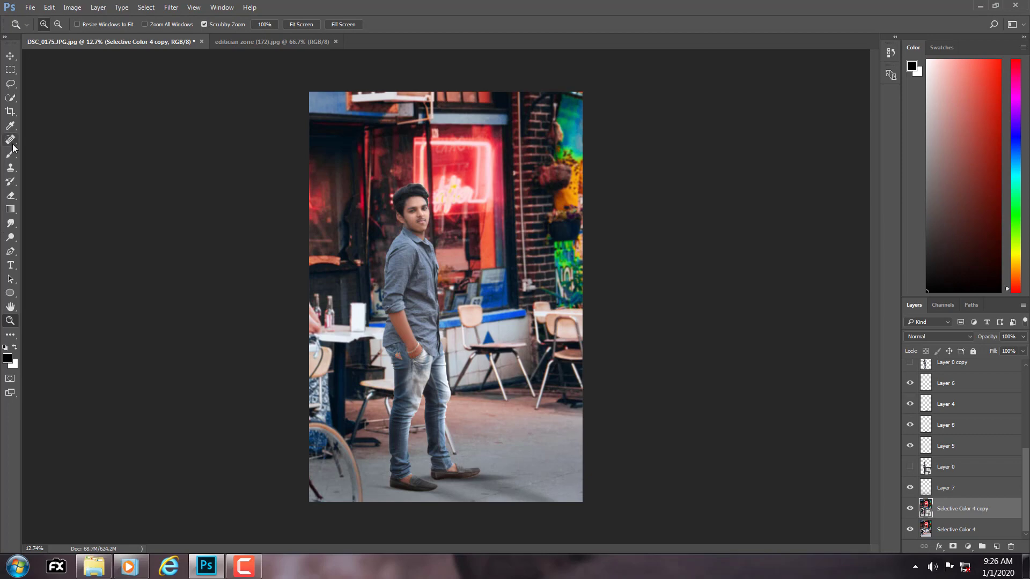
pyautogui.click(17, 112)
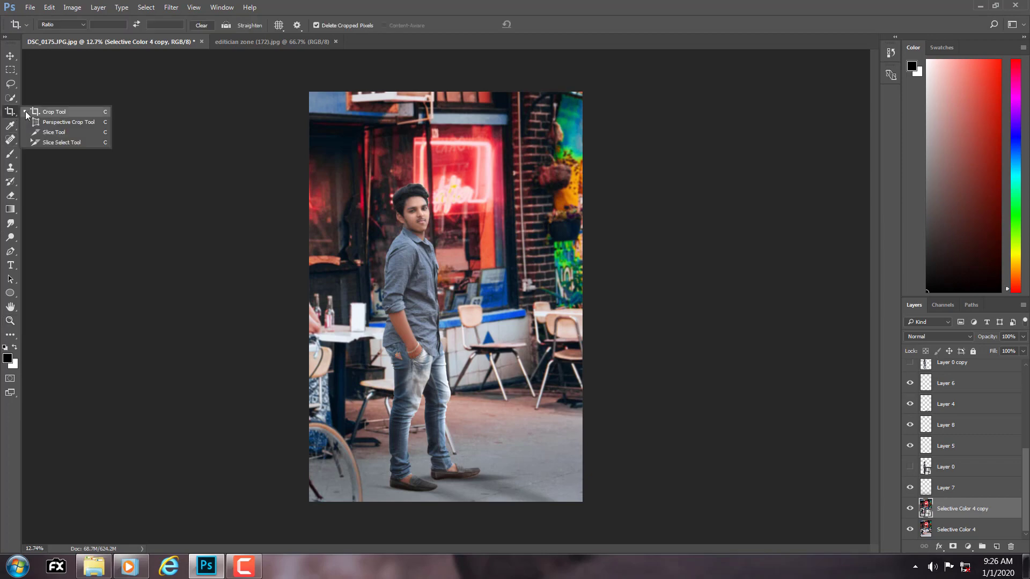
pyautogui.click(447, 90)
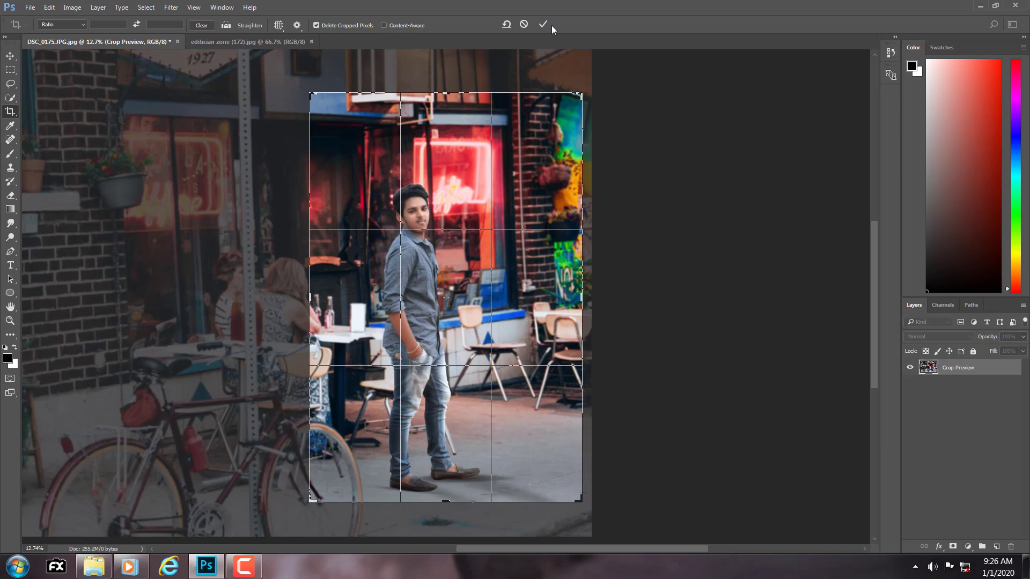
pyautogui.moveTo(581, 298); pyautogui.dragTo(581, 302)
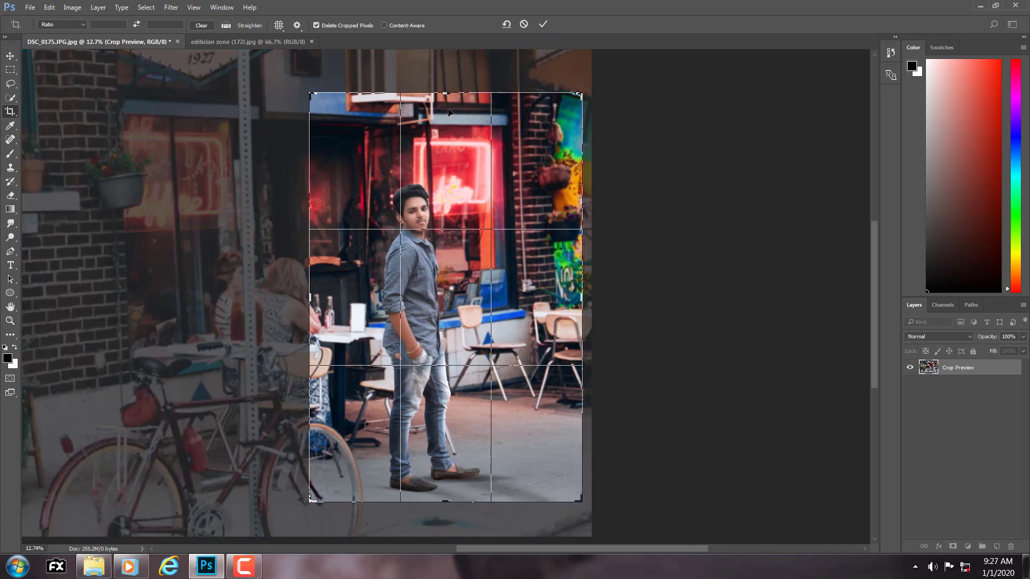
pyautogui.moveTo(446, 94); pyautogui.dragTo(448, 99)
pyautogui.click(447, 490)
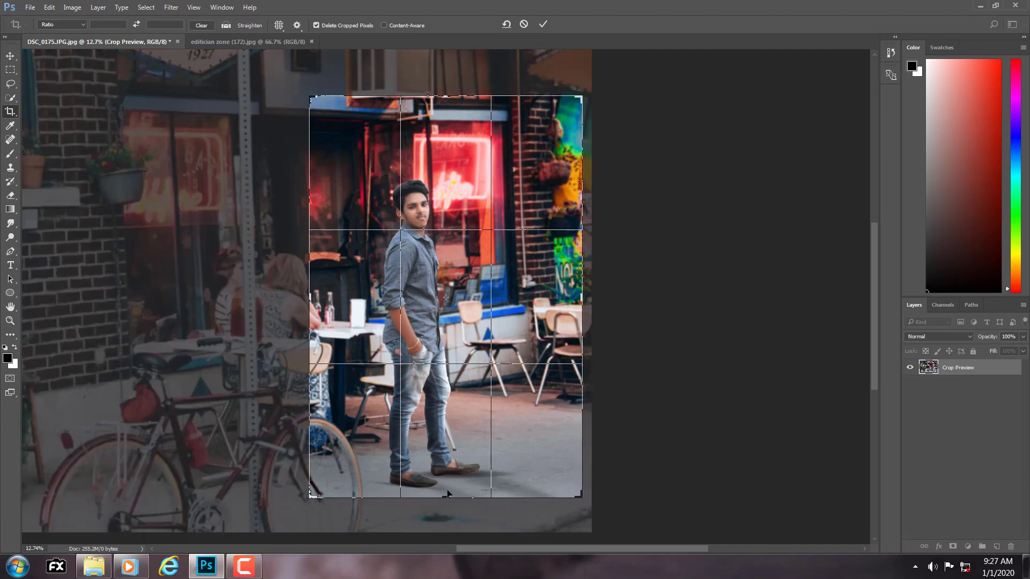
pyautogui.click(542, 25)
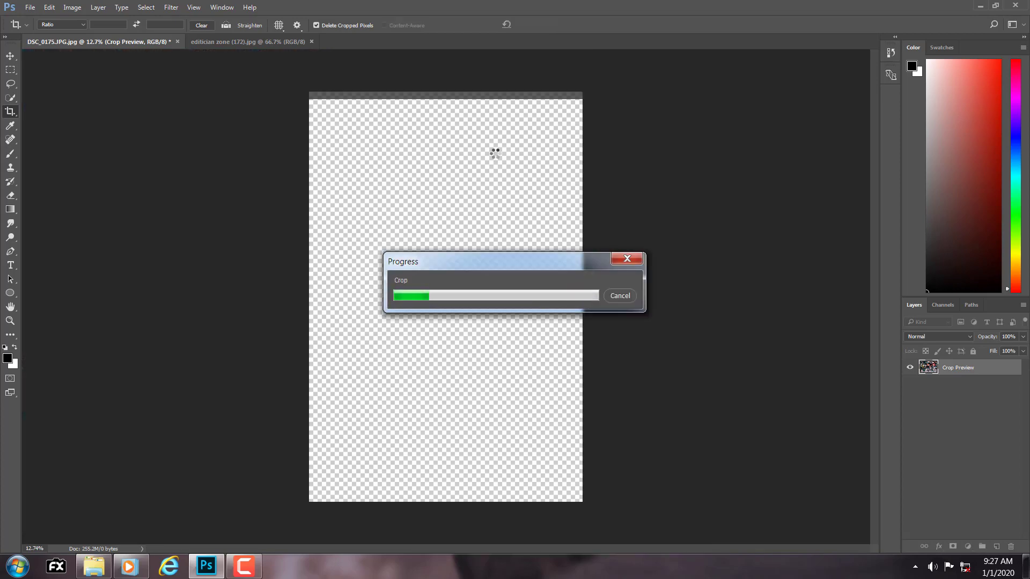
# Grade Selective Color 4 copy in Camera Raw with Contrast +10, Highlights -18, Shadows +19, Blacks -24, Clarity +15, Dehaze -15 and Vibrance +38
pyautogui.scroll(-5, 961, 457)
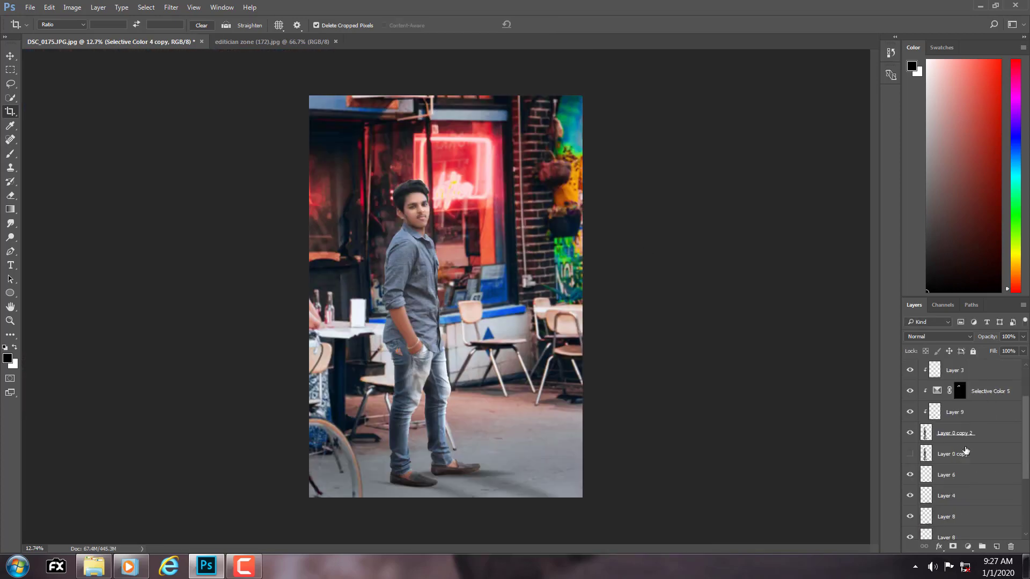
pyautogui.click(171, 7)
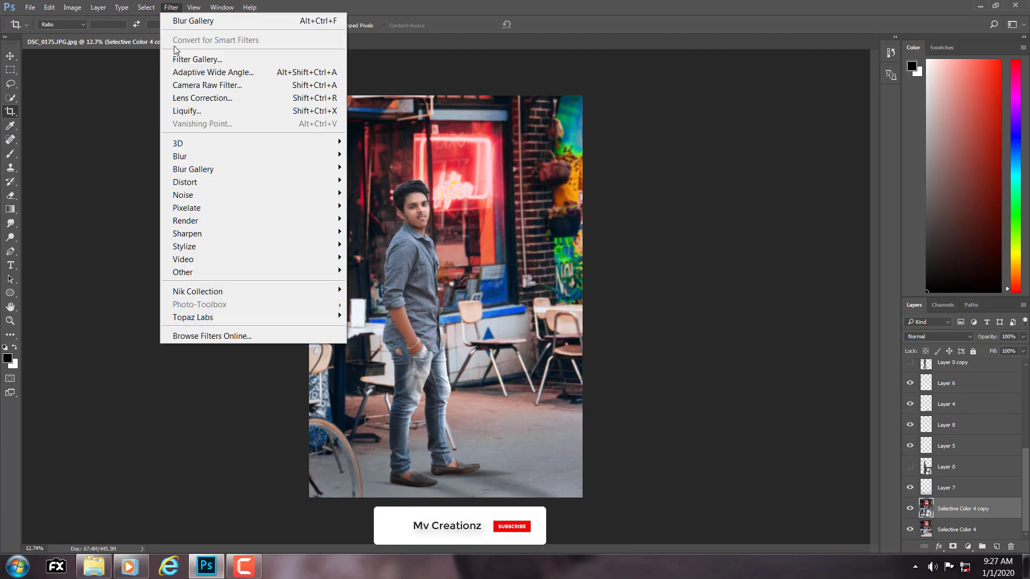
pyautogui.click(183, 86)
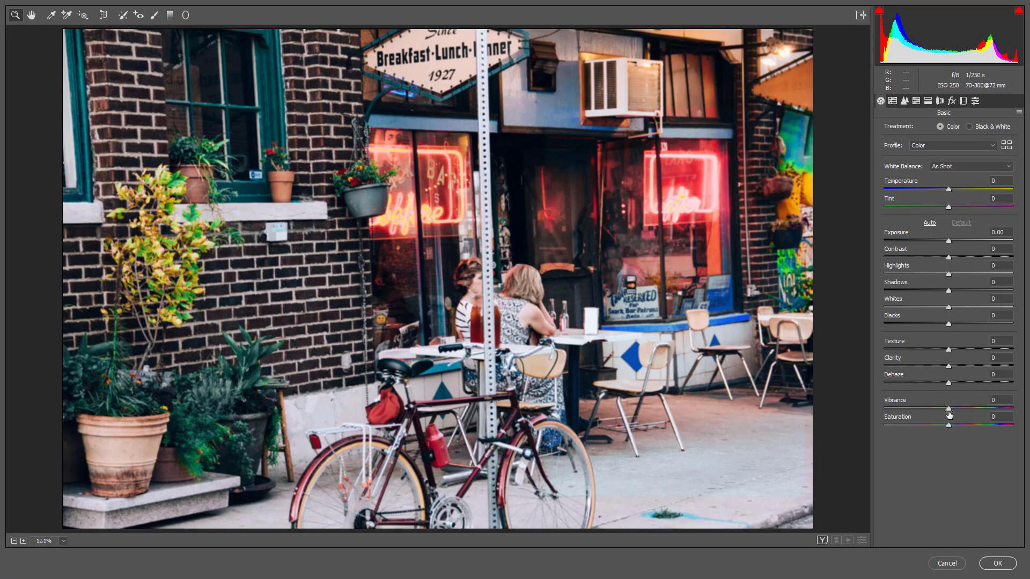
pyautogui.moveTo(949, 409); pyautogui.dragTo(958, 366)
pyautogui.moveTo(948, 324); pyautogui.dragTo(934, 324)
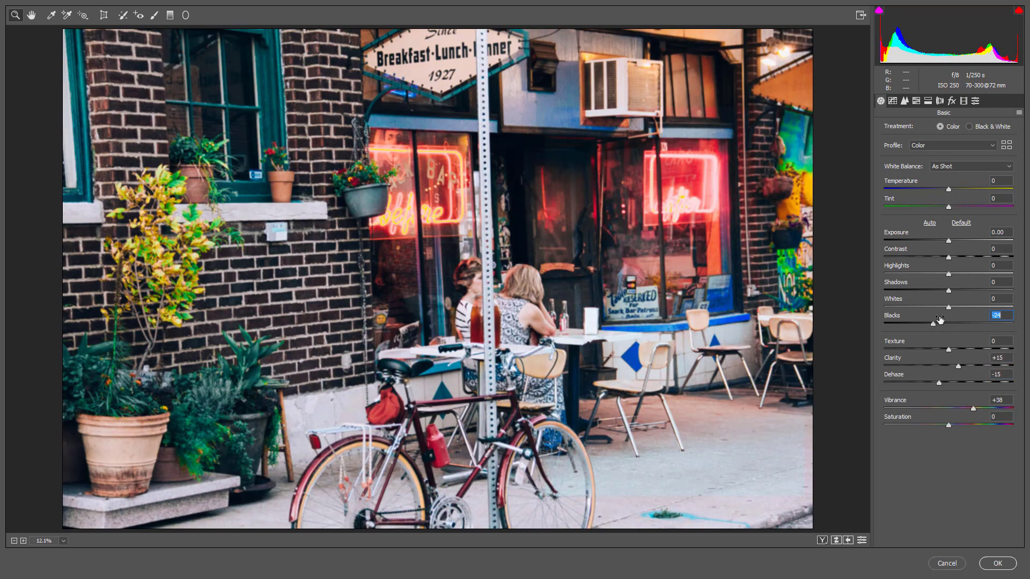
pyautogui.click(960, 290)
pyautogui.click(937, 273)
pyautogui.click(955, 258)
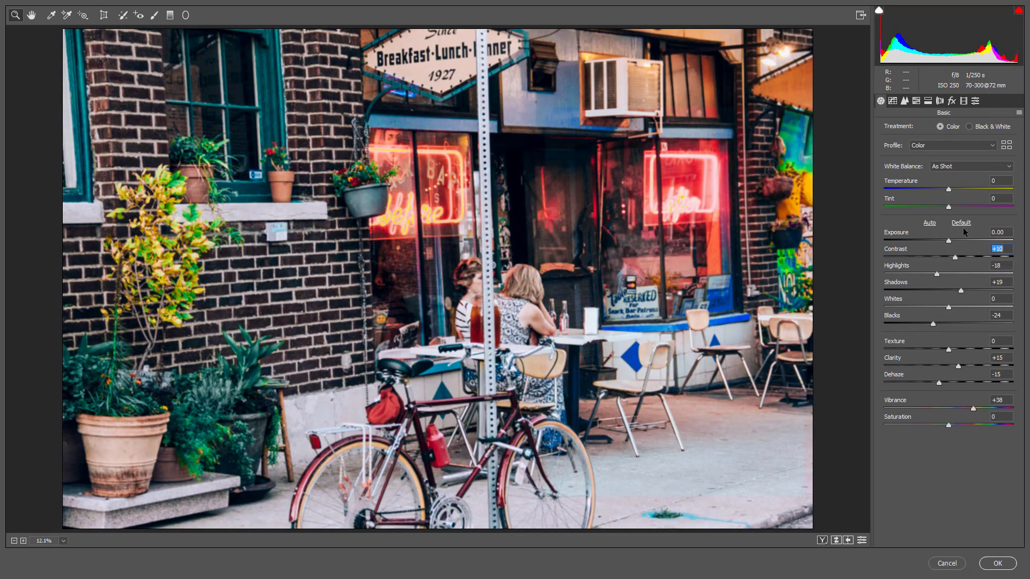
# Set the background's sharpening Amount to 47 and Luminance noise reduction to 13 in Camera Raw
pyautogui.moveTo(949, 187); pyautogui.dragTo(947, 188)
pyautogui.click(904, 101)
pyautogui.click(924, 145)
pyautogui.click(900, 233)
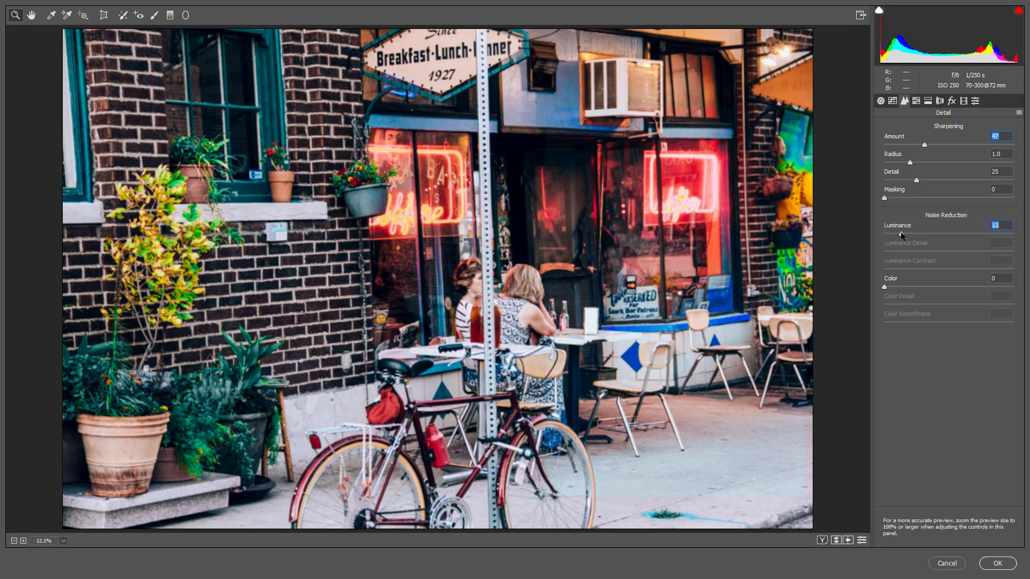
# Set the Blue Primary Hue to -17 in the camera calibration and apply the Camera Raw grade to the background
pyautogui.click(917, 101)
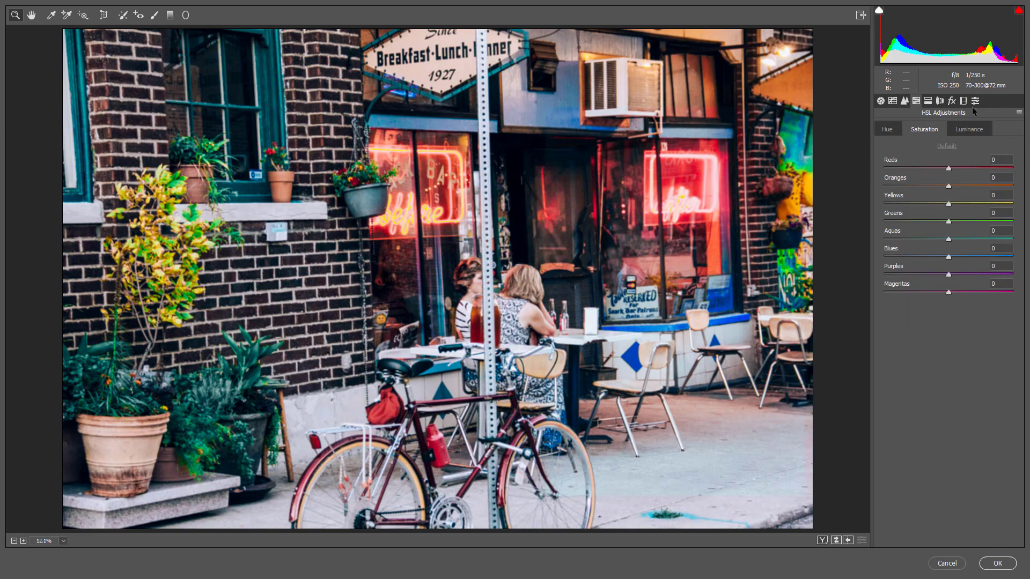
pyautogui.click(964, 101)
pyautogui.click(938, 301)
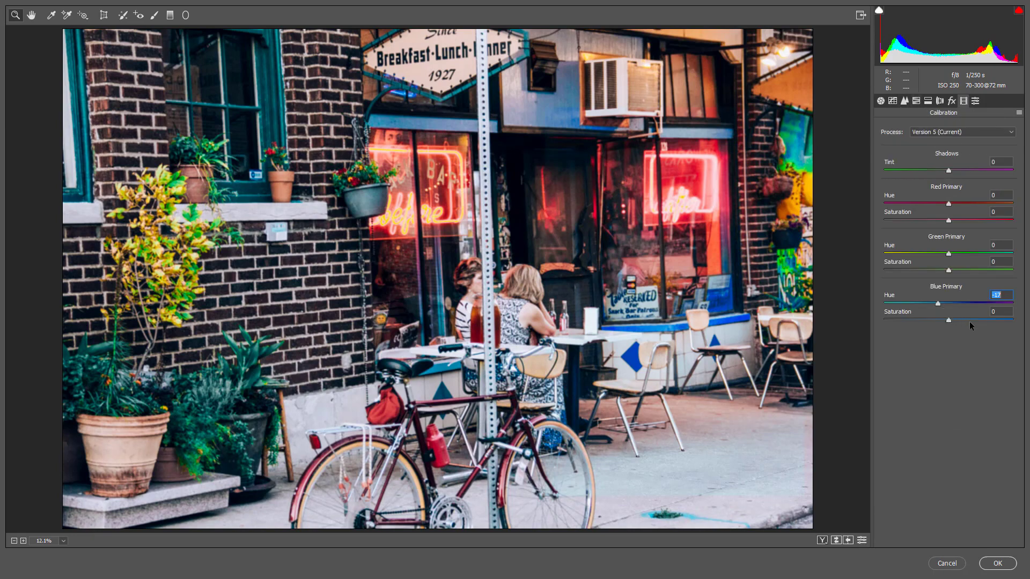
pyautogui.click(998, 563)
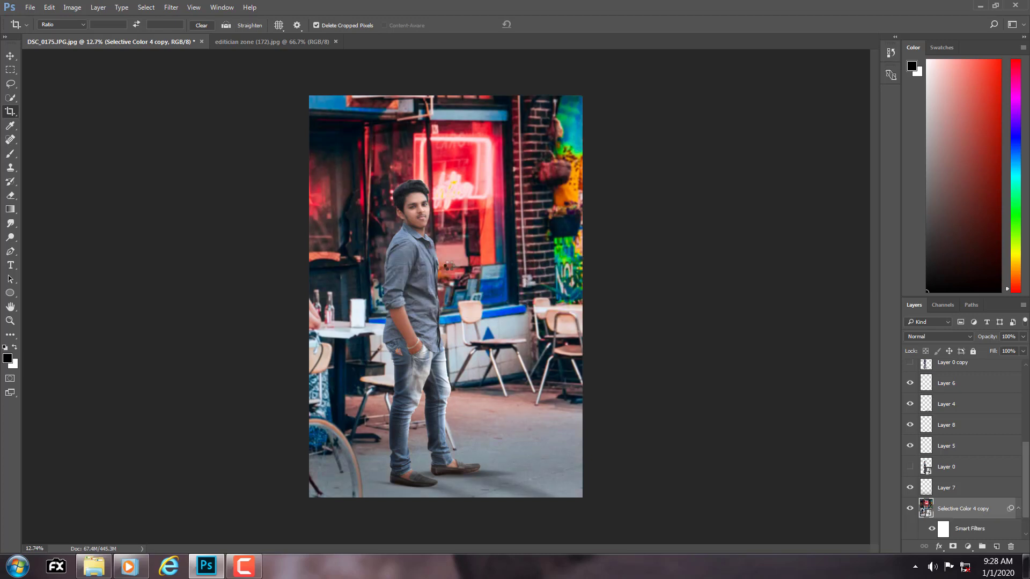
# Open the man's Layer 0 copy 2 in the Camera Raw filter and set Highlights -21, Shadows +31 and Blacks -33
pyautogui.scroll(3, 942, 390)
pyautogui.scroll(-3, 932, 429)
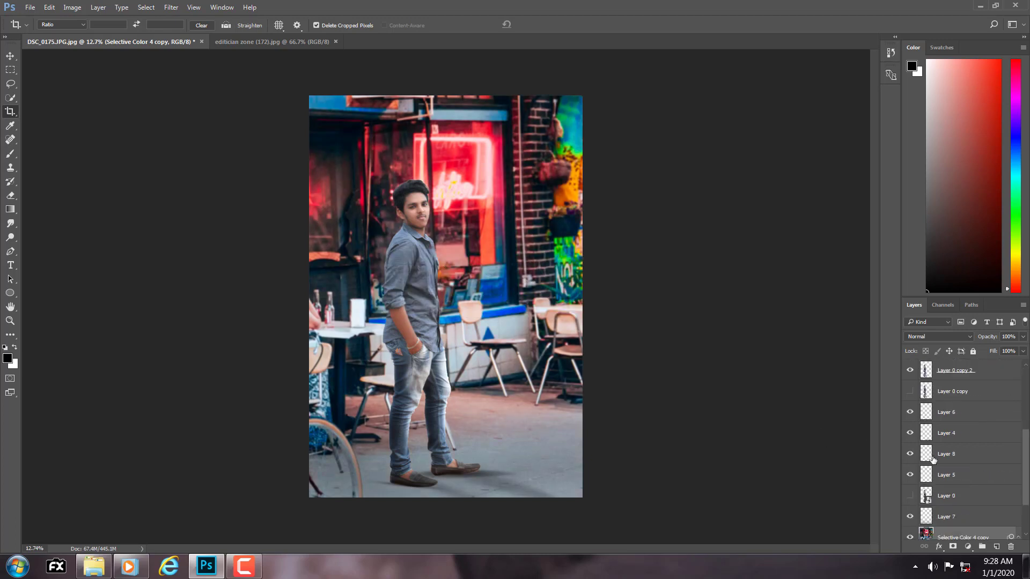
pyautogui.click(939, 495)
pyautogui.scroll(2, 936, 450)
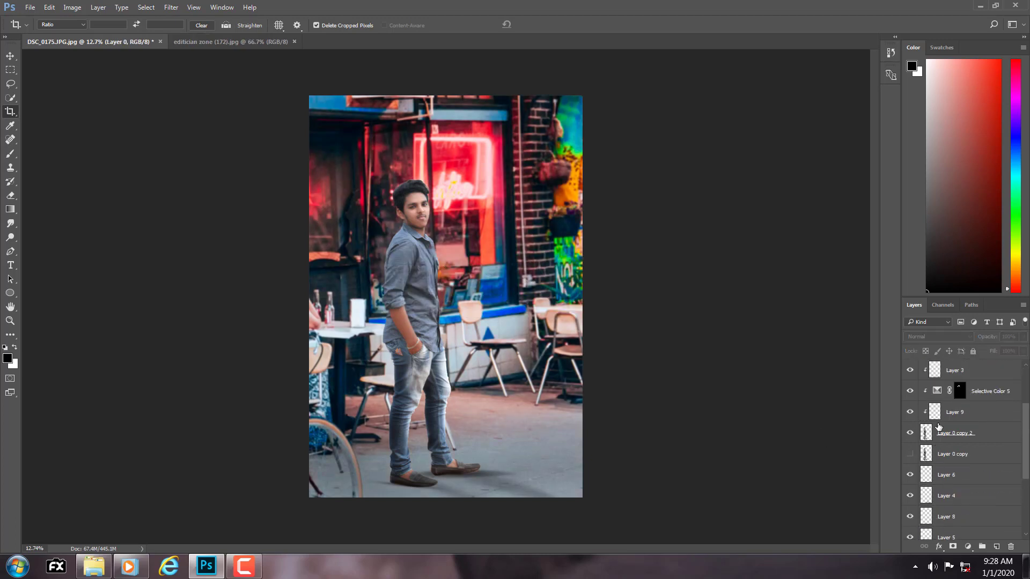
pyautogui.click(927, 433)
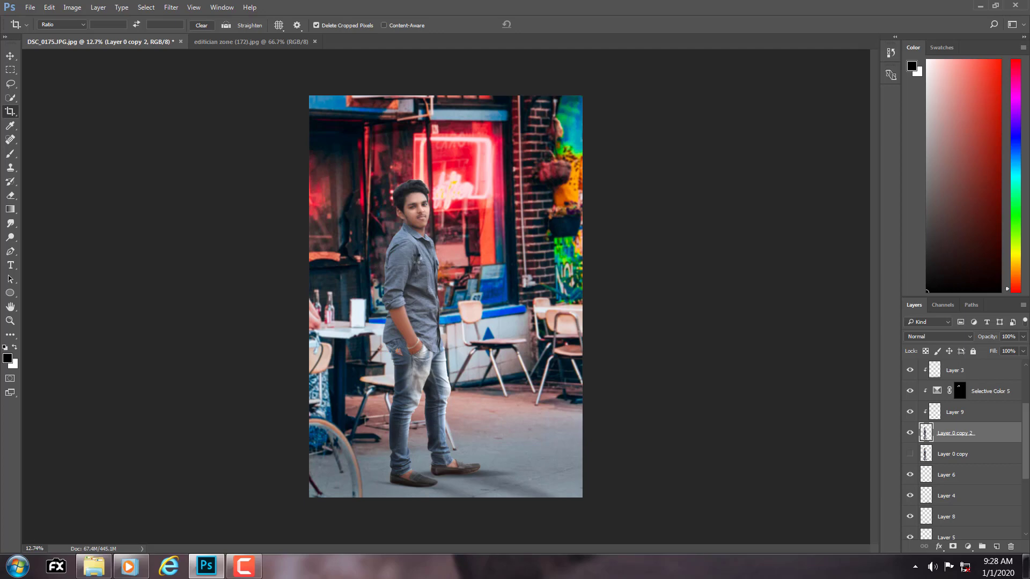
pyautogui.hotkey('ctrl', 'shift', 'a')
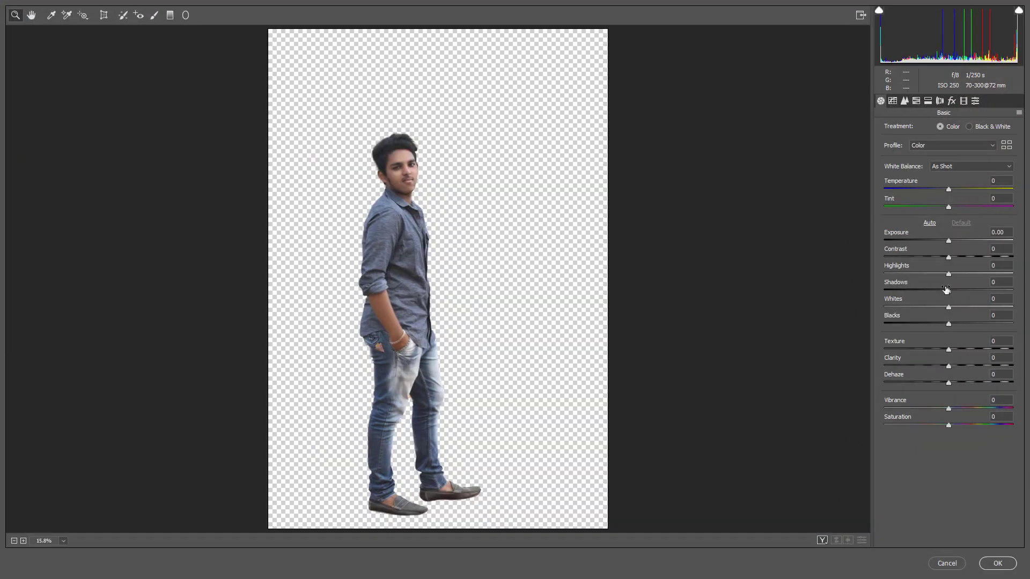
pyautogui.moveTo(946, 290)
pyautogui.mouseDown()
pyautogui.moveTo(964, 291)
pyautogui.moveTo(935, 274)
pyautogui.mouseUp()
pyautogui.moveTo(949, 324); pyautogui.dragTo(927, 325)
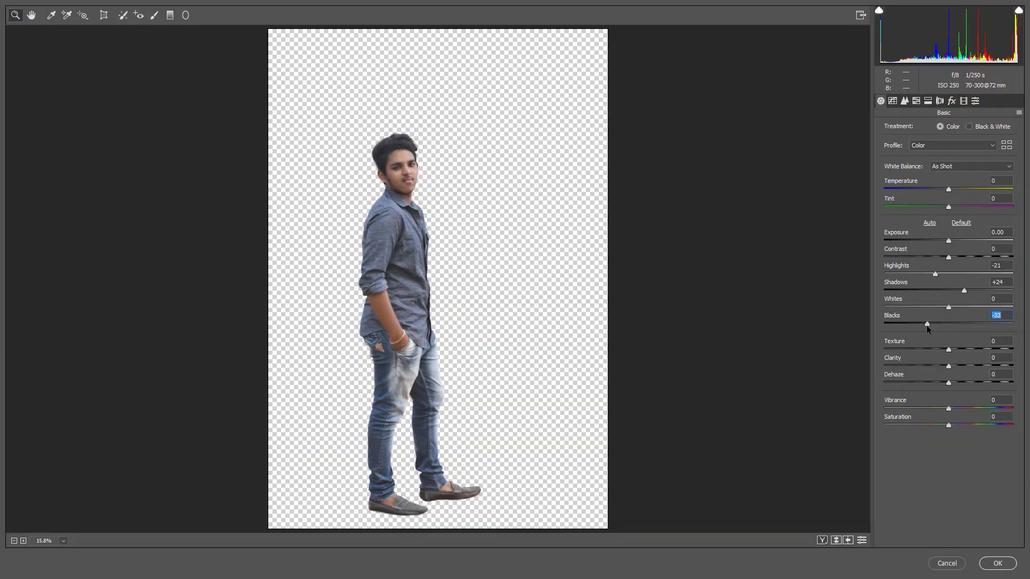
pyautogui.moveTo(964, 290); pyautogui.dragTo(971, 290)
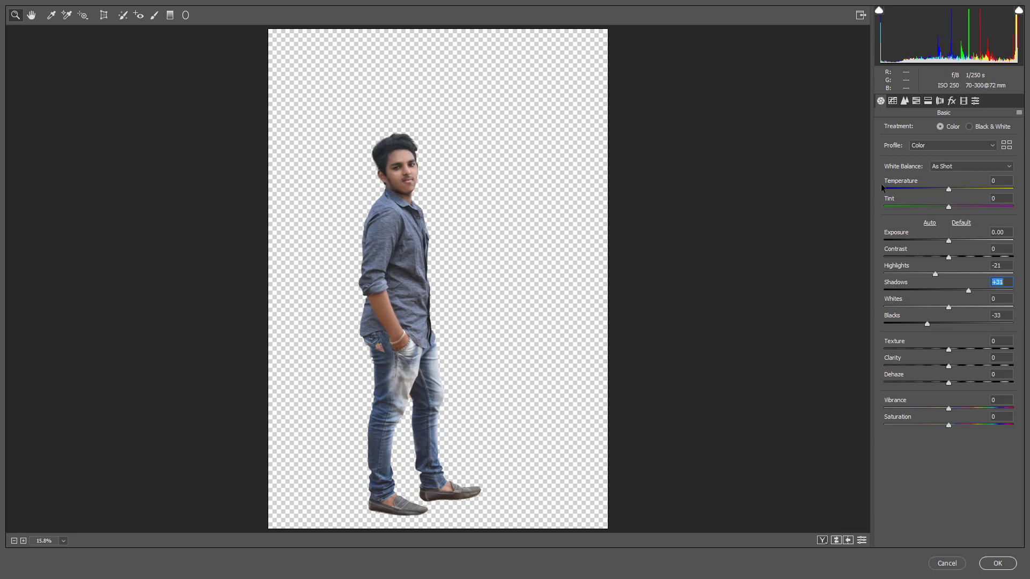
# Raise the man's Oranges luminance slightly, set Blue Primary Hue -18 and Saturation +27, and apply the Camera Raw filter
pyautogui.click(916, 102)
pyautogui.click(947, 130)
pyautogui.moveTo(948, 186); pyautogui.dragTo(951, 186)
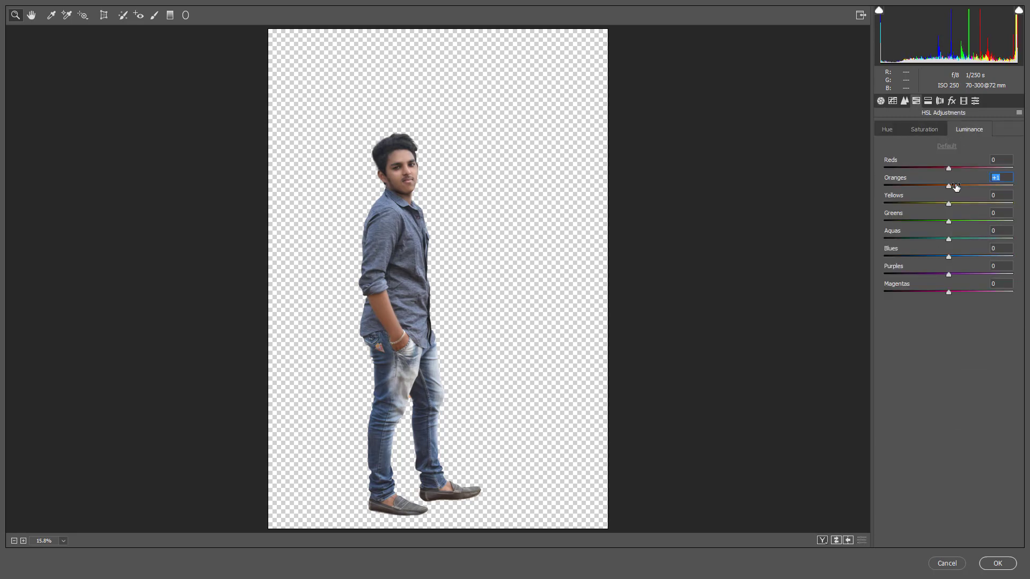
pyautogui.click(963, 101)
pyautogui.moveTo(947, 305)
pyautogui.mouseDown()
pyautogui.moveTo(936, 304)
pyautogui.moveTo(958, 320)
pyautogui.mouseUp()
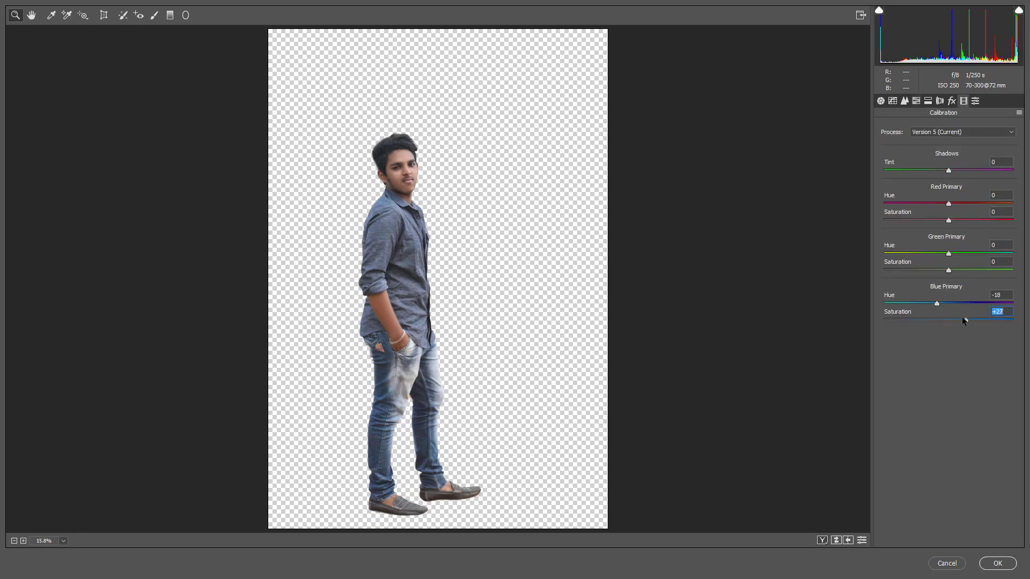
pyautogui.click(997, 564)
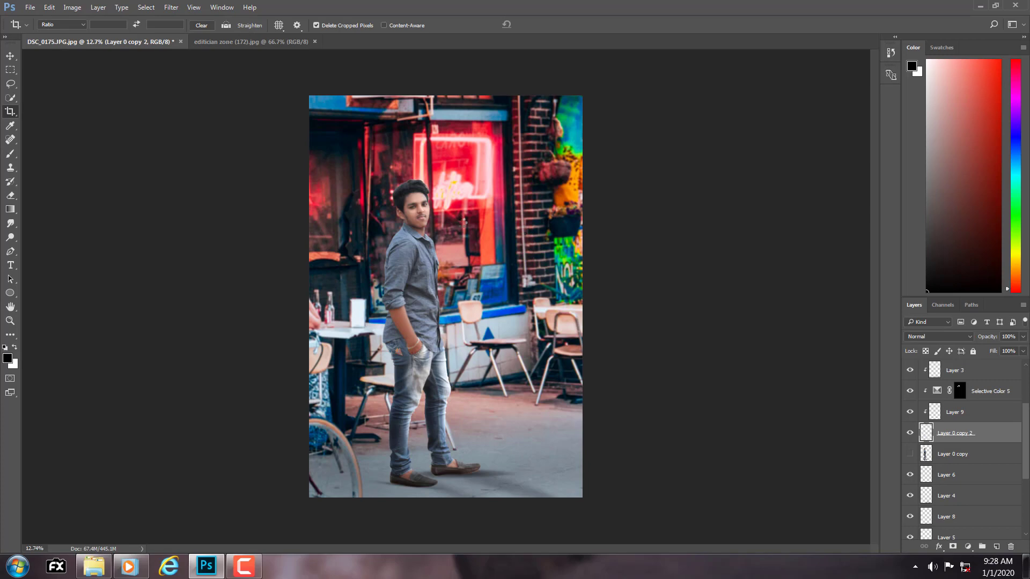
pyautogui.press('z')
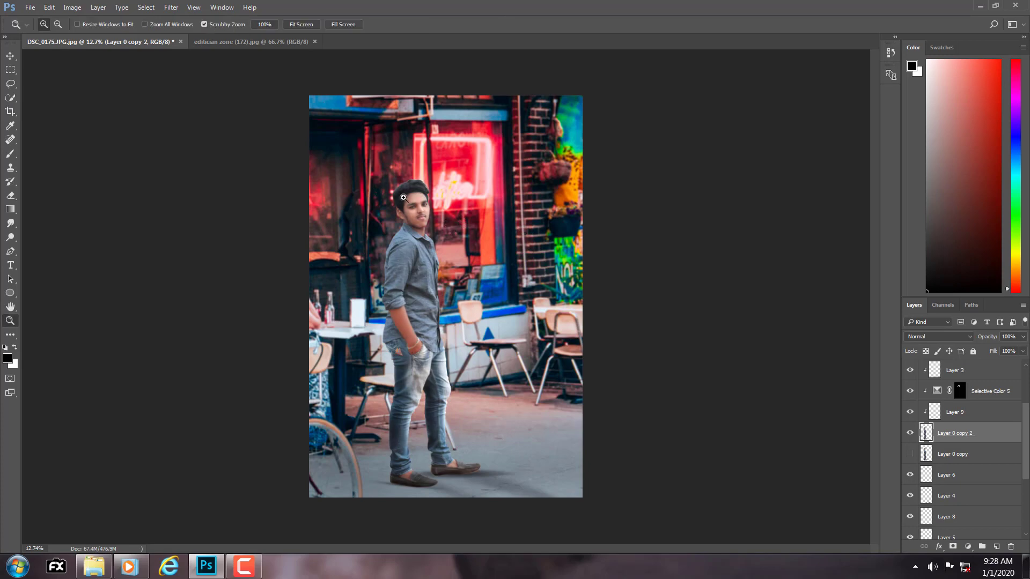
pyautogui.moveTo(379, 191); pyautogui.dragTo(451, 211)
pyautogui.moveTo(595, 213); pyautogui.dragTo(501, 211)
pyautogui.rightClick(502, 211)
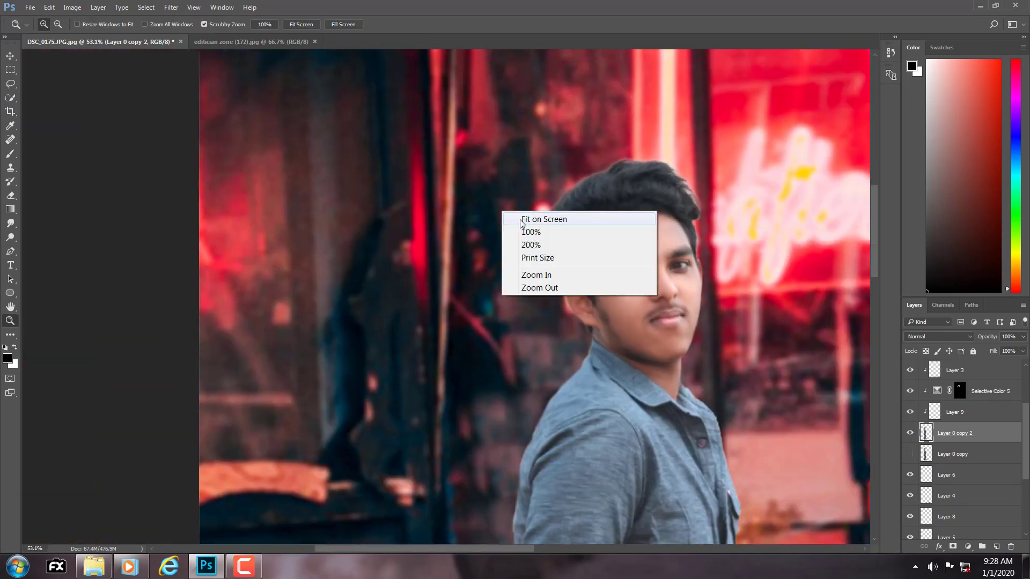
pyautogui.click(518, 217)
# Add a new layer above Selective Color 2 and draw a black-to-transparent linear gradient fading upward from the image's lower edge
pyautogui.scroll(2, 1027, 428)
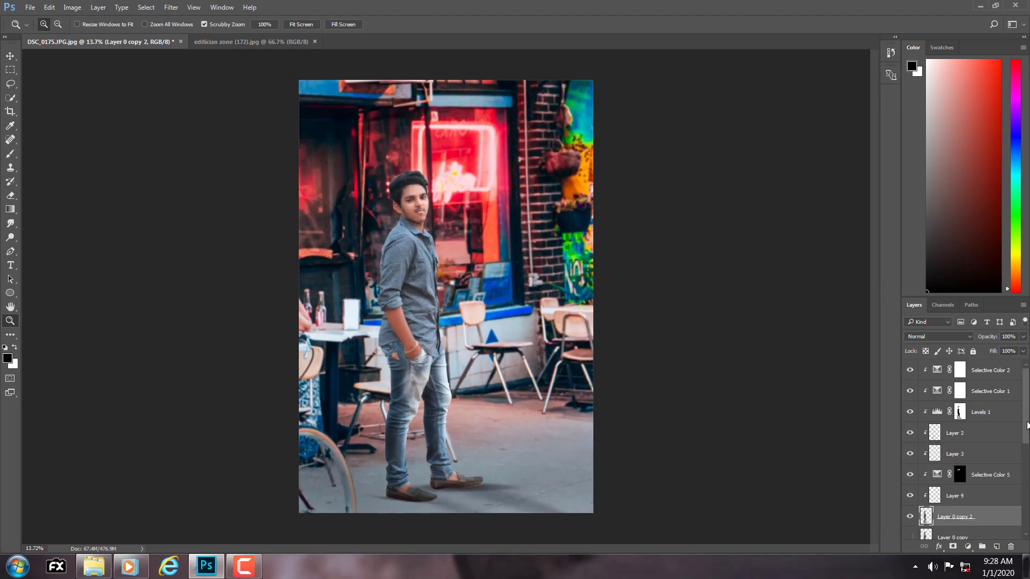
pyautogui.click(994, 371)
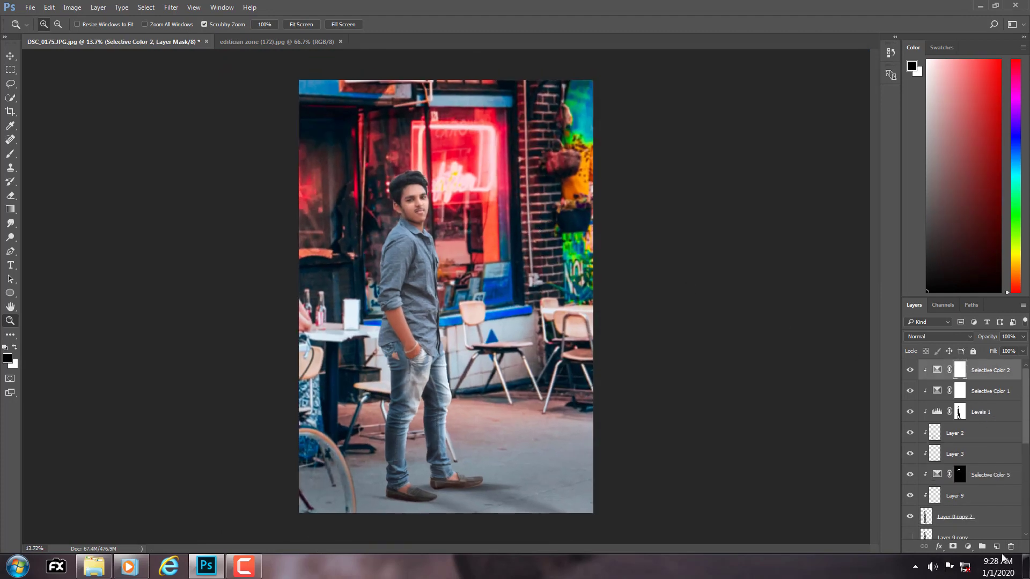
pyautogui.click(997, 547)
pyautogui.moveTo(537, 379); pyautogui.dragTo(518, 377)
pyautogui.click(11, 210)
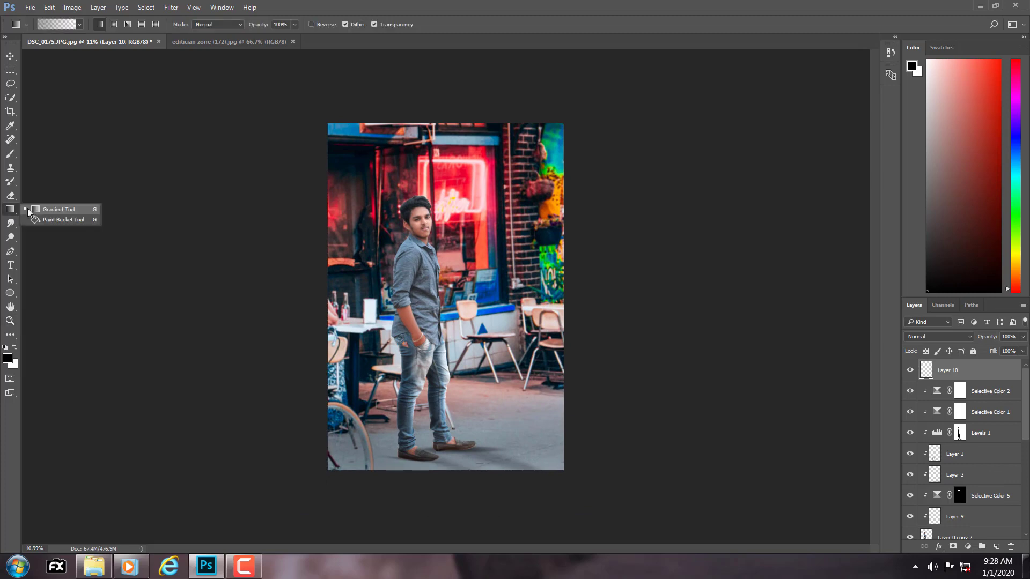
pyautogui.moveTo(395, 477); pyautogui.dragTo(394, 323)
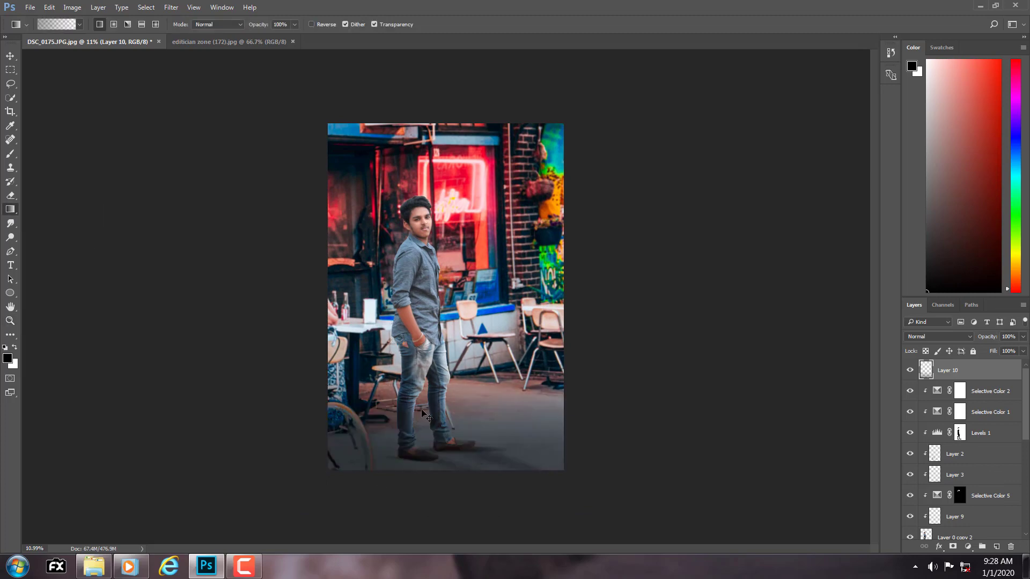
pyautogui.moveTo(450, 372); pyautogui.dragTo(469, 365)
pyautogui.hotkey('ctrl', 'alt', 'z')
pyautogui.hotkey('ctrl', 'alt', 'z')
# Set the opacity of the gradient layer, Layer 10, to 67%
pyautogui.press('z')
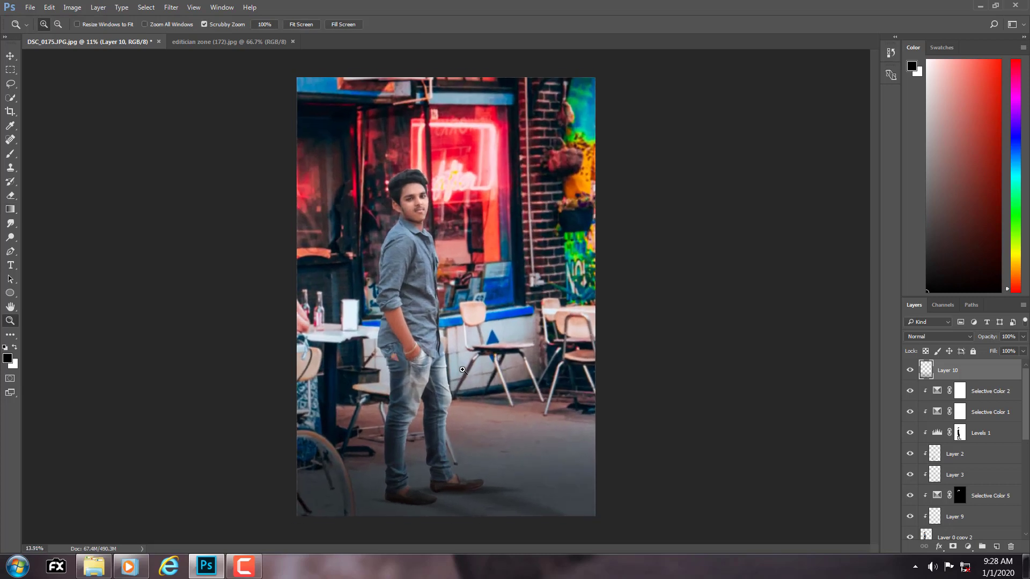
pyautogui.moveTo(989, 338); pyautogui.dragTo(972, 336)
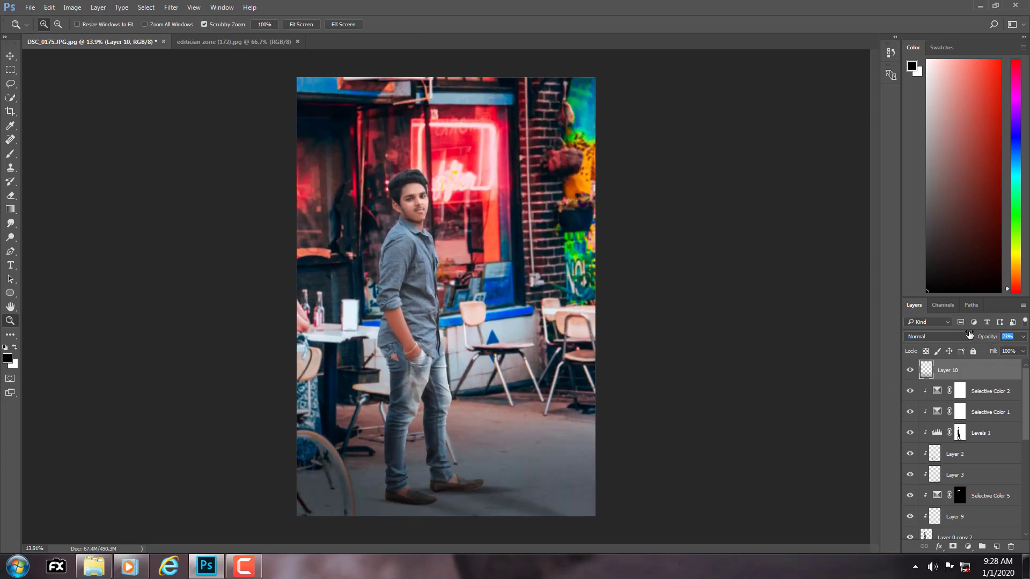
pyautogui.click(965, 370)
pyautogui.moveTo(390, 316)
pyautogui.mouseDown()
pyautogui.moveTo(421, 311)
pyautogui.moveTo(390, 301)
pyautogui.mouseUp()
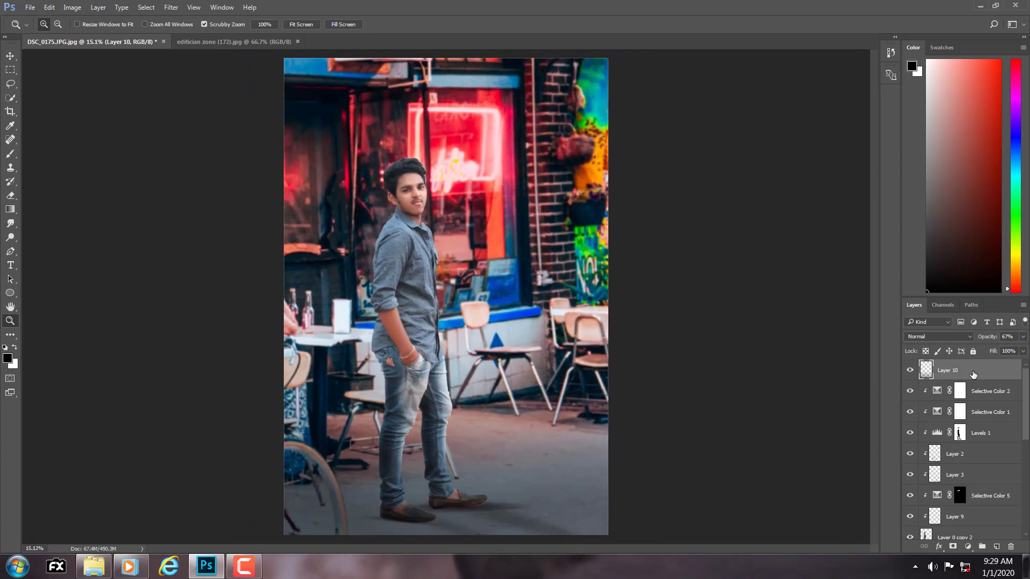
# Stamp all visible layers onto a new layer above Layer 10 and blend a duplicate of it as Soft Light at 12% opacity
pyautogui.hotkey('ctrl', 'alt', 'shift', 'e')
pyautogui.hotkey('ctrl', 'j')
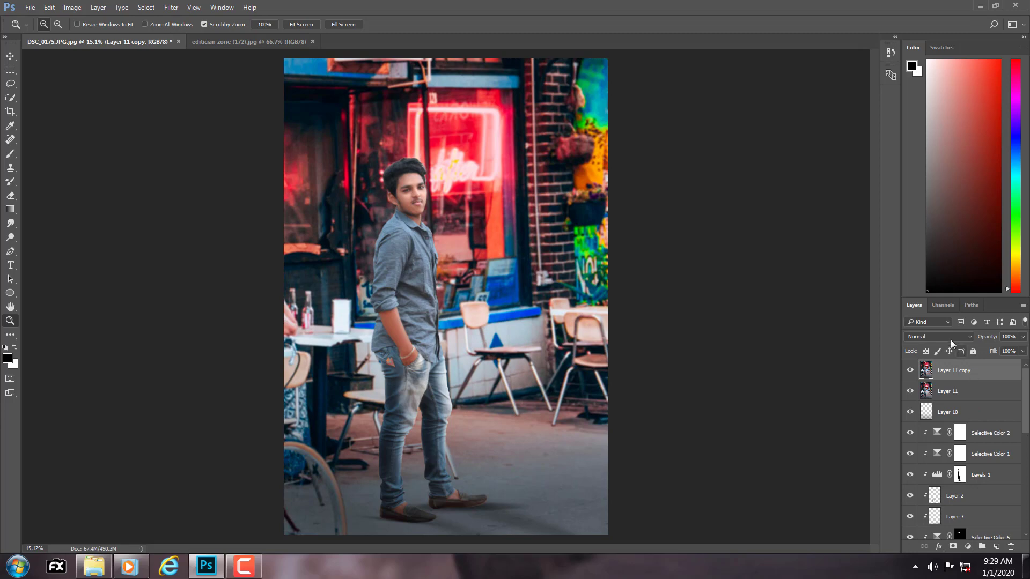
pyautogui.click(950, 340)
pyautogui.click(918, 452)
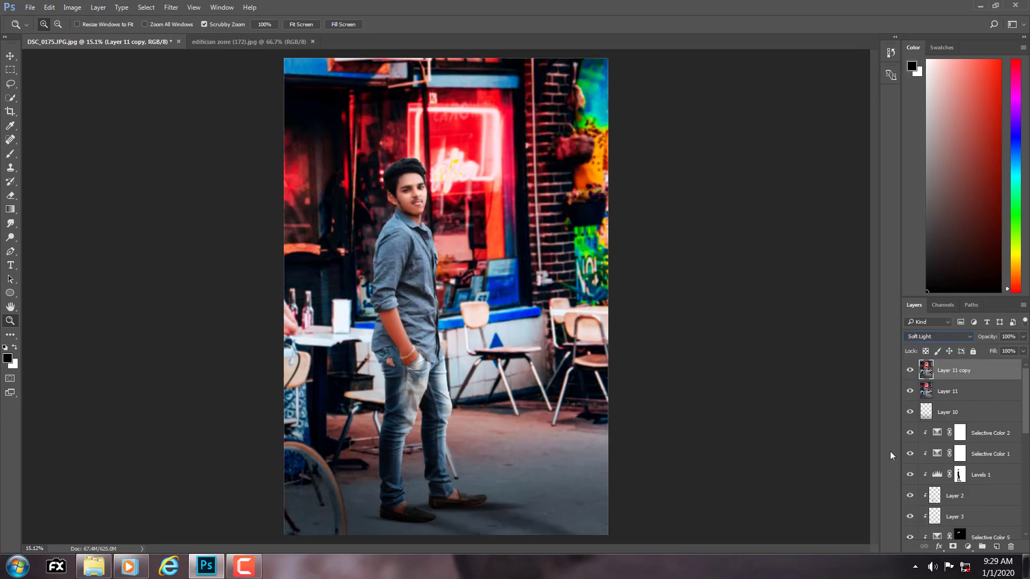
pyautogui.click(1024, 337)
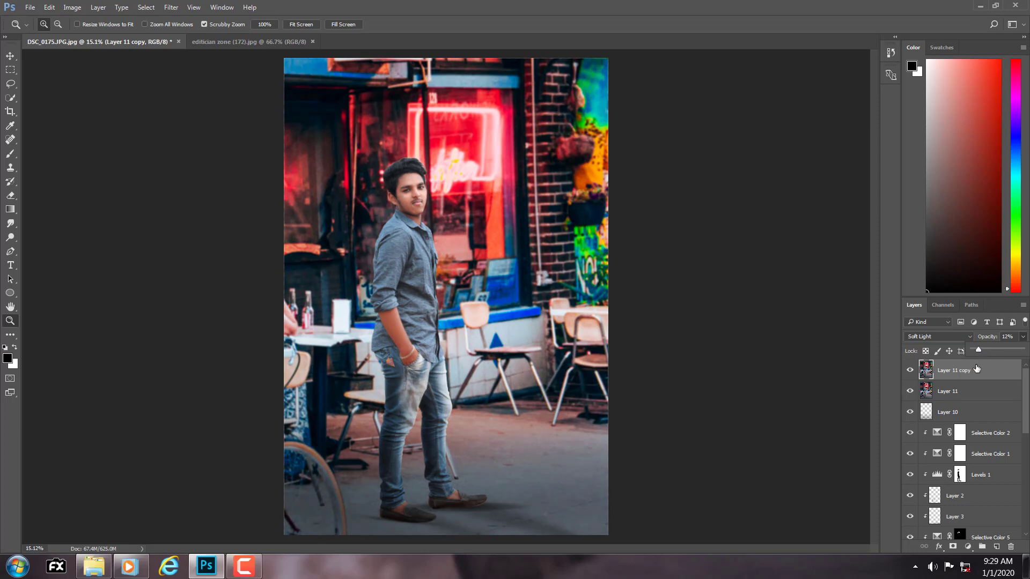
# Rasterize the Soft Light blending of Layer 11 copy and convert the layer to a smart object
pyautogui.rightClick(977, 369)
pyautogui.click(817, 461)
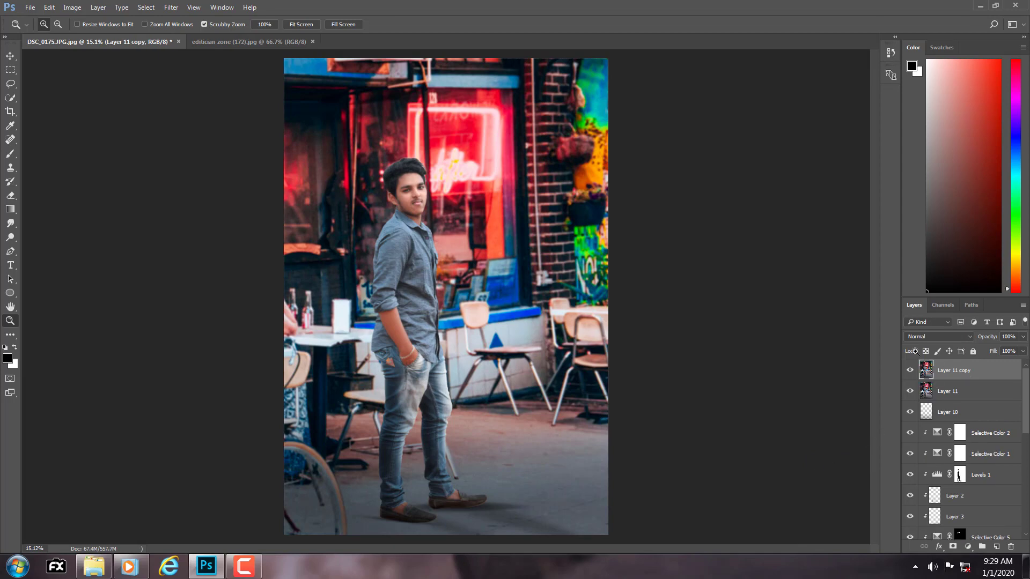
pyautogui.rightClick(918, 369)
pyautogui.click(818, 237)
# Open the Camera Raw Filter on Layer 11 copy and set Clarity to +21, Vibrance to +23 and Saturation to +3
pyautogui.click(171, 7)
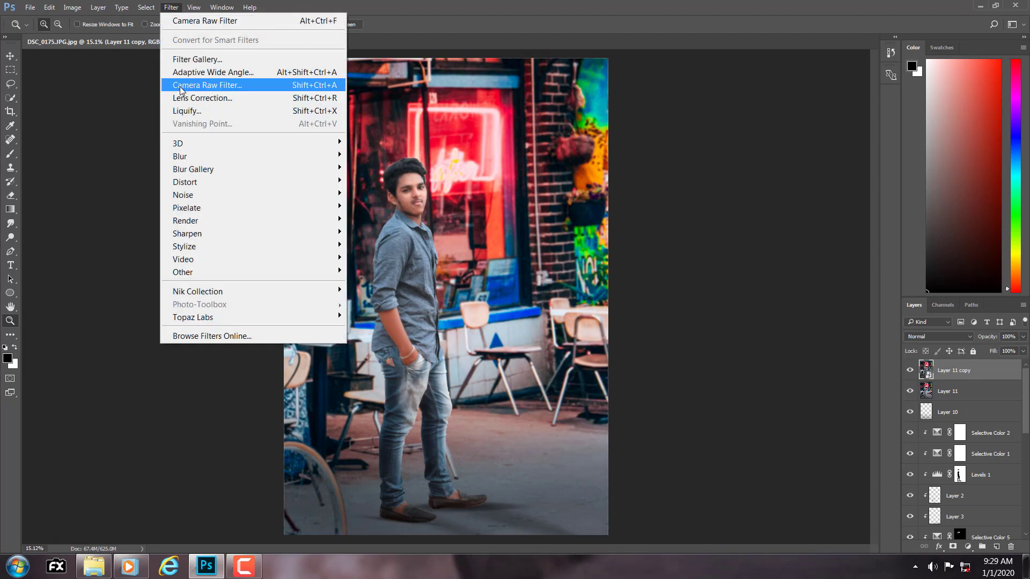
pyautogui.click(180, 87)
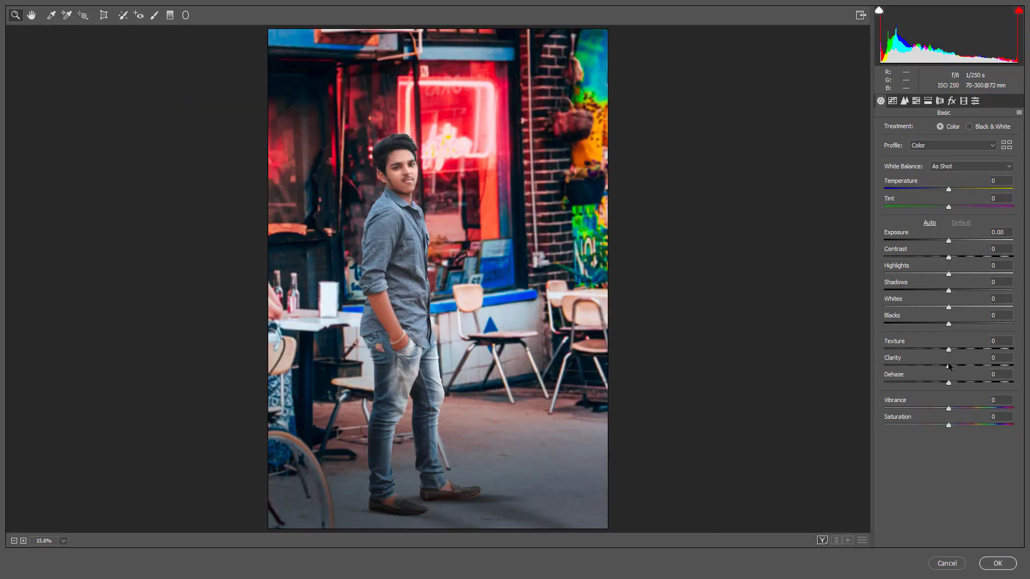
pyautogui.moveTo(948, 366); pyautogui.dragTo(957, 365)
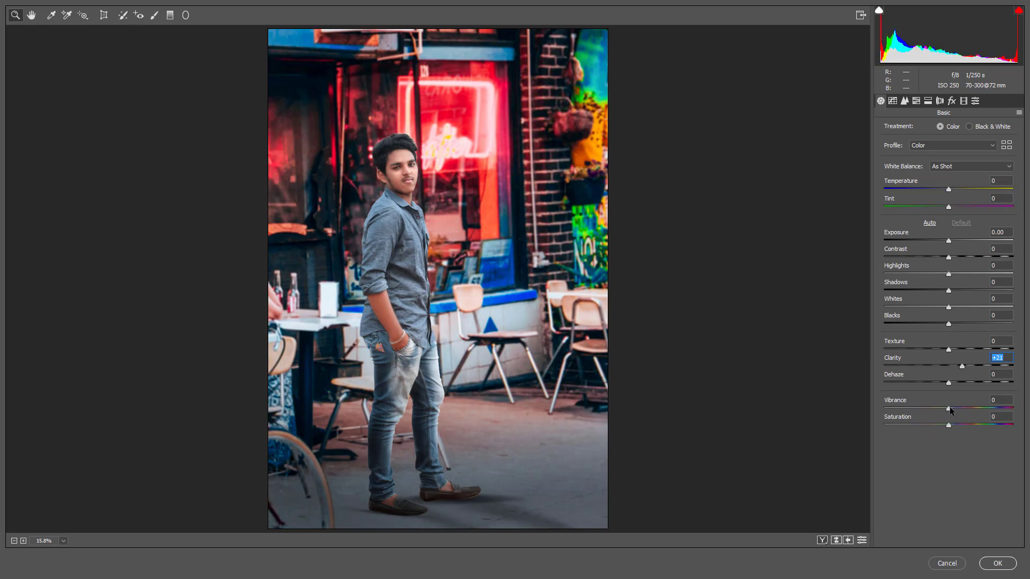
pyautogui.moveTo(950, 408); pyautogui.dragTo(959, 408)
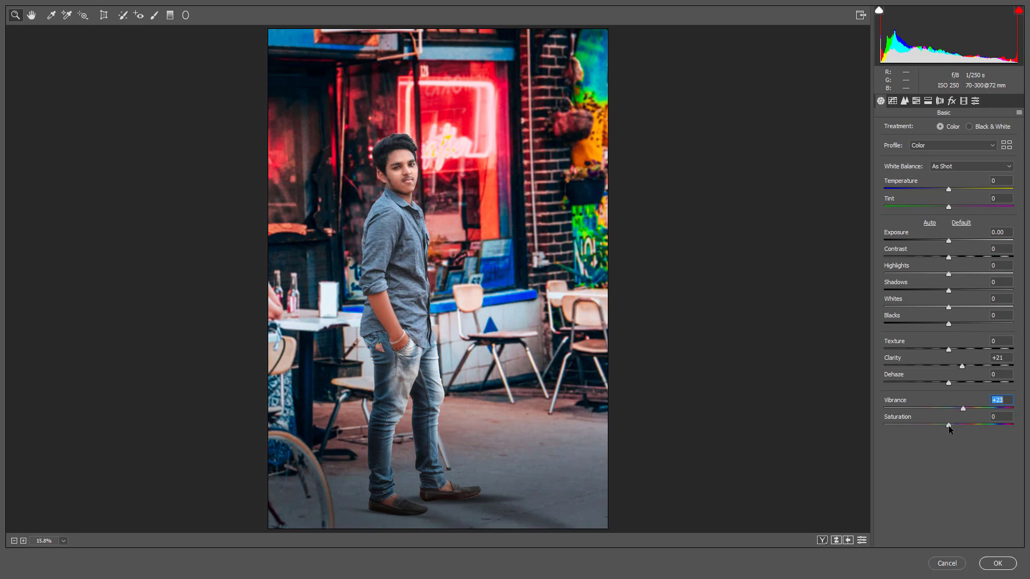
pyautogui.moveTo(949, 426); pyautogui.dragTo(953, 426)
# Set Highlights +4, Shadows +25, Whites -3, Blacks -8 and Texture +12, with Temperature -3 and Tint +2
pyautogui.moveTo(949, 276); pyautogui.dragTo(965, 290)
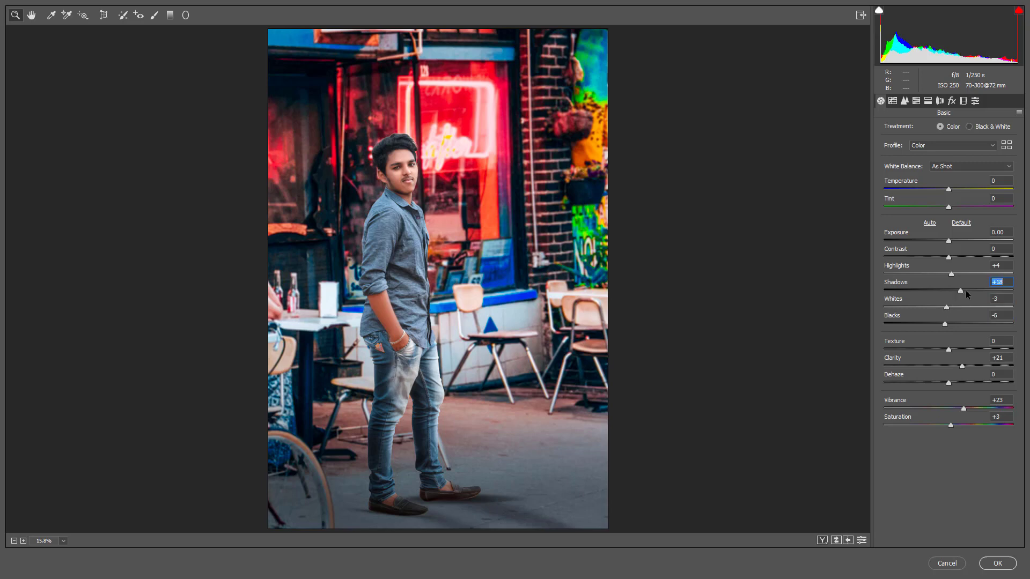
pyautogui.moveTo(945, 324); pyautogui.dragTo(958, 349)
pyautogui.moveTo(949, 192); pyautogui.dragTo(947, 195)
# Set the sharpening Amount to 29 and the Luminance noise reduction to about 15
pyautogui.click(905, 101)
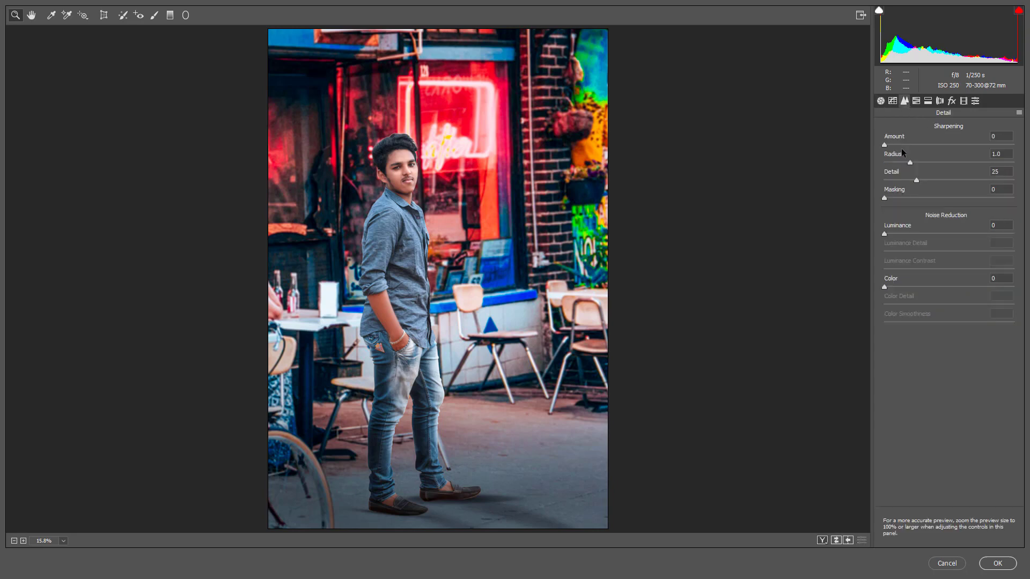
pyautogui.moveTo(904, 146); pyautogui.dragTo(909, 144)
pyautogui.click(902, 232)
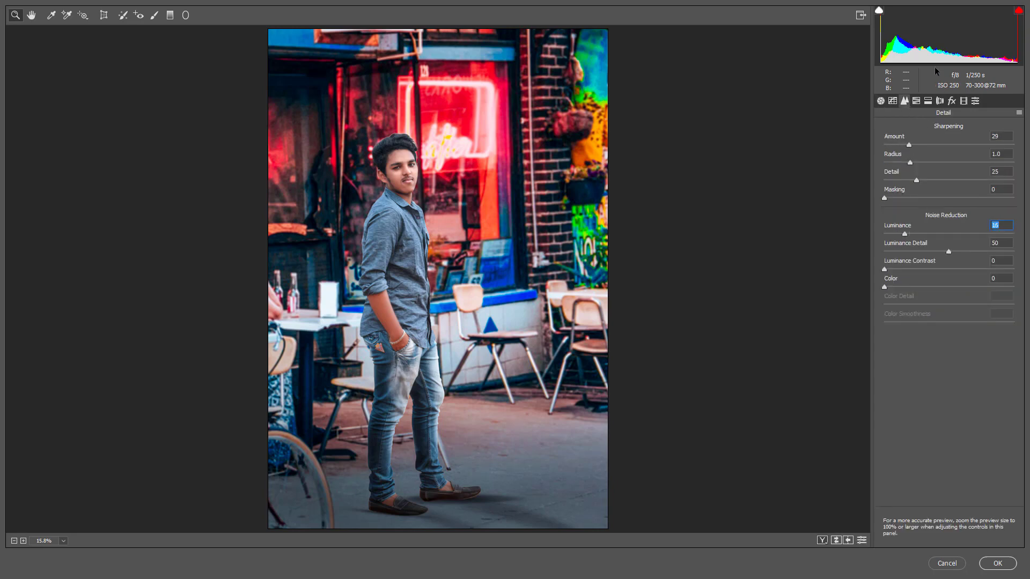
# In the HSL luminance adjustments, set Oranges to +9 and Blues to +19
pyautogui.click(917, 101)
pyautogui.click(959, 129)
pyautogui.moveTo(949, 186); pyautogui.dragTo(954, 187)
pyautogui.moveTo(949, 257); pyautogui.dragTo(961, 257)
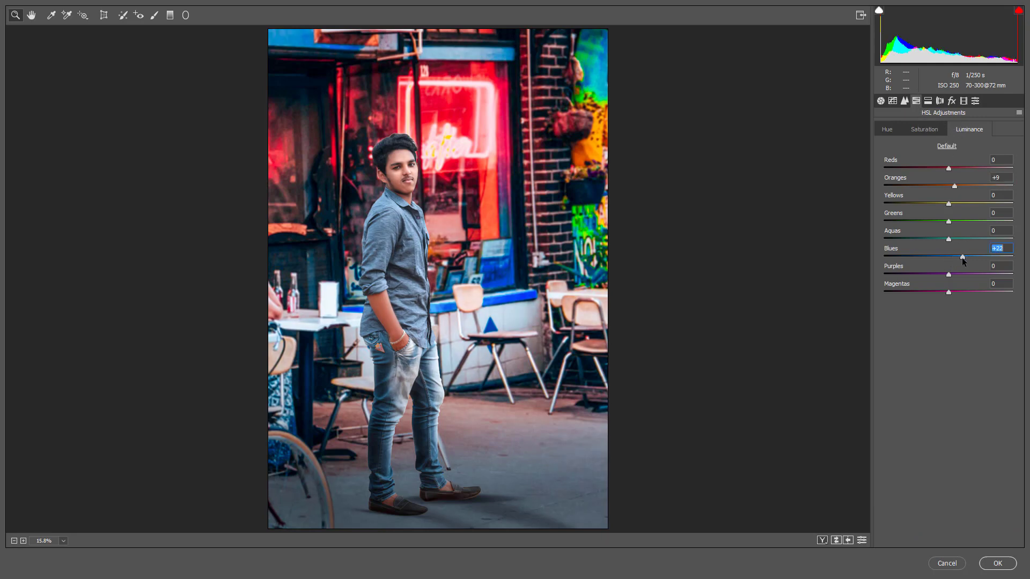
# Raise the HSL saturation of the greens and adjust the saturation of the reds and yellows
pyautogui.click(921, 131)
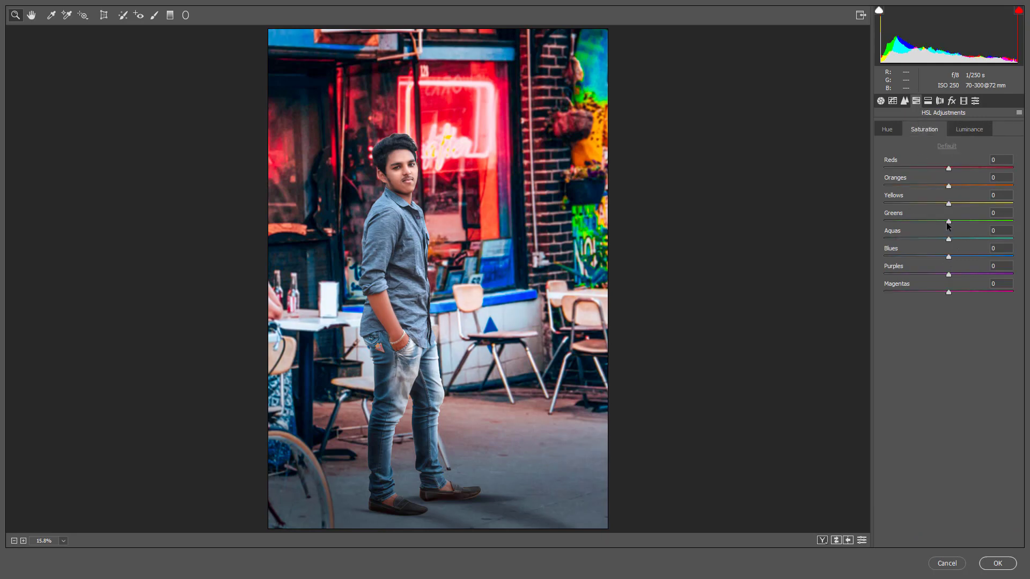
pyautogui.moveTo(949, 221); pyautogui.dragTo(965, 221)
pyautogui.moveTo(947, 172); pyautogui.dragTo(976, 209)
# Set the HSL luminance of Purples to +66 and of Magentas to about +21
pyautogui.click(978, 133)
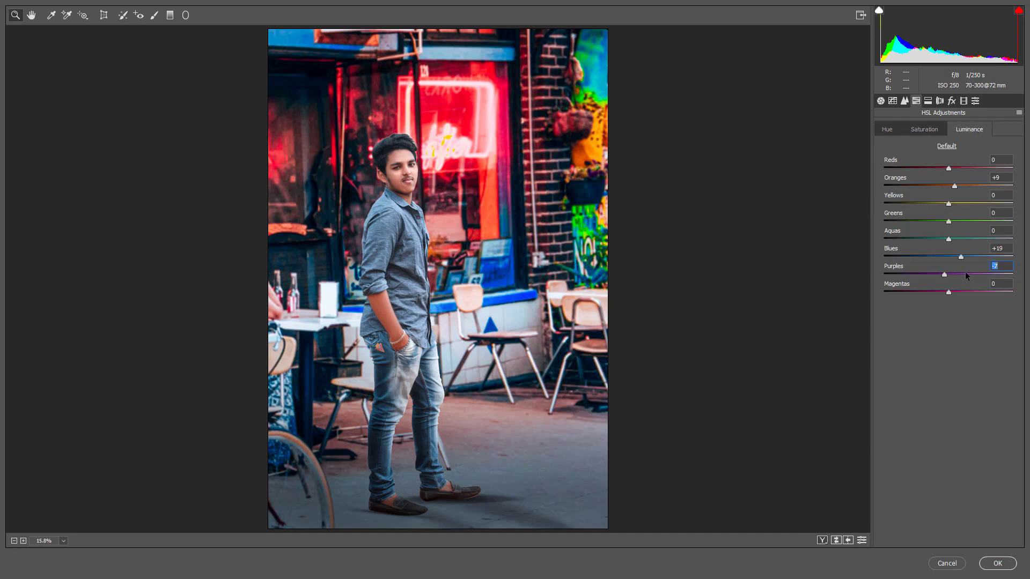
pyautogui.moveTo(945, 275); pyautogui.dragTo(992, 275)
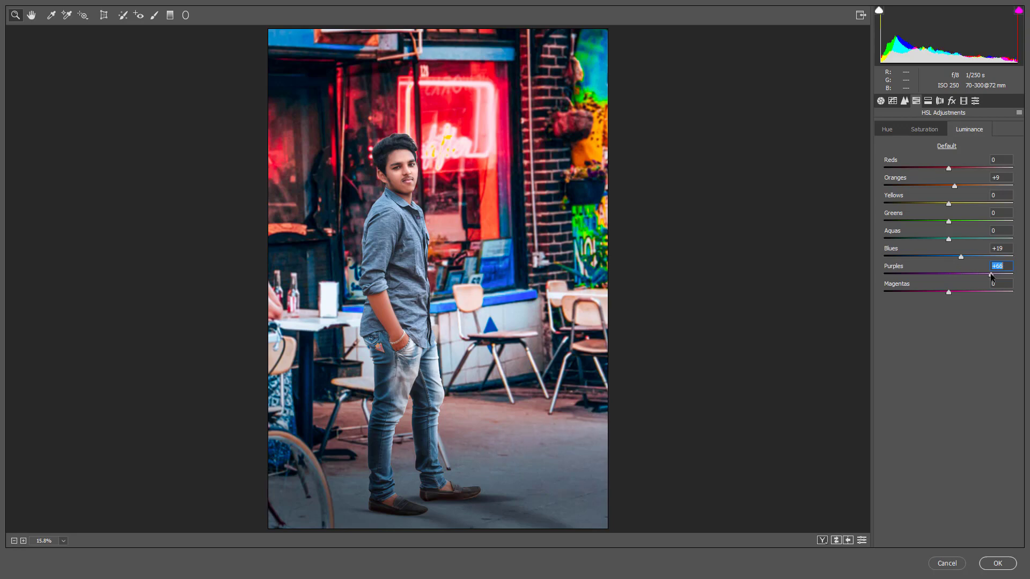
pyautogui.click(965, 292)
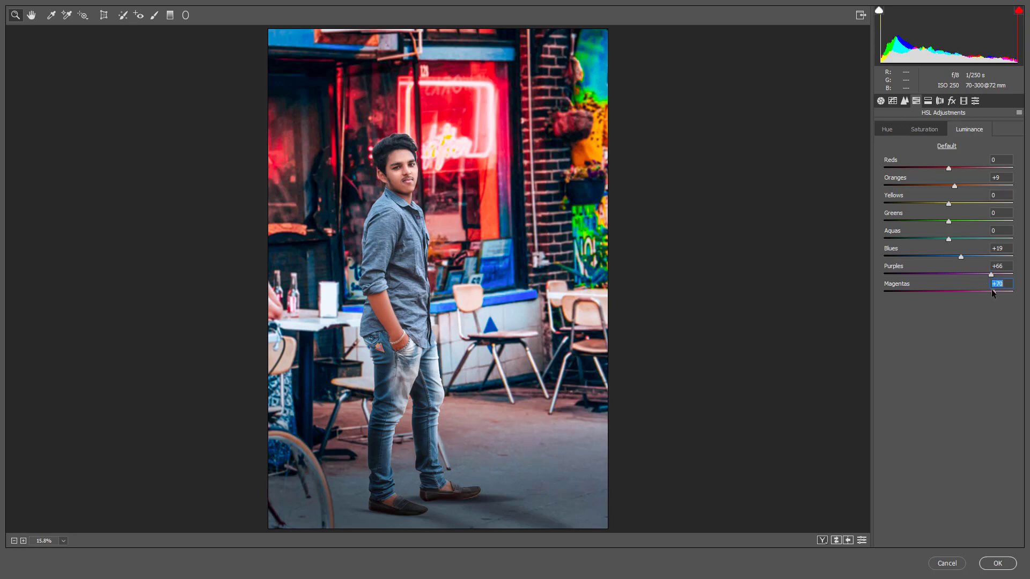
pyautogui.moveTo(991, 292); pyautogui.dragTo(959, 292)
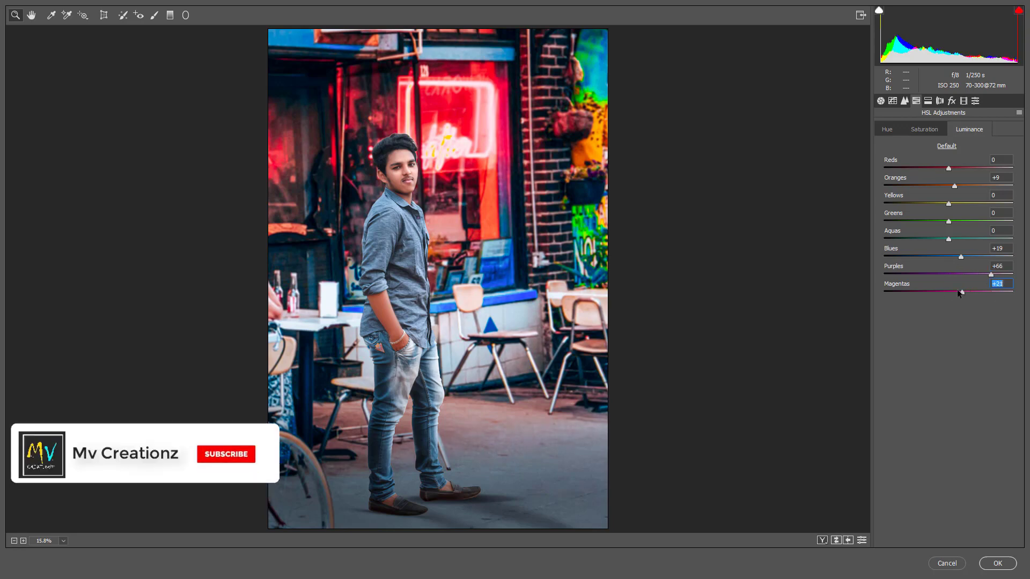
# Lower the HSL saturation of the blues slightly and shift their hue to about -8
pyautogui.click(920, 131)
pyautogui.click(941, 257)
pyautogui.moveTo(942, 257)
pyautogui.mouseDown()
pyautogui.moveTo(968, 256)
pyautogui.moveTo(946, 257)
pyautogui.mouseUp()
pyautogui.click(886, 129)
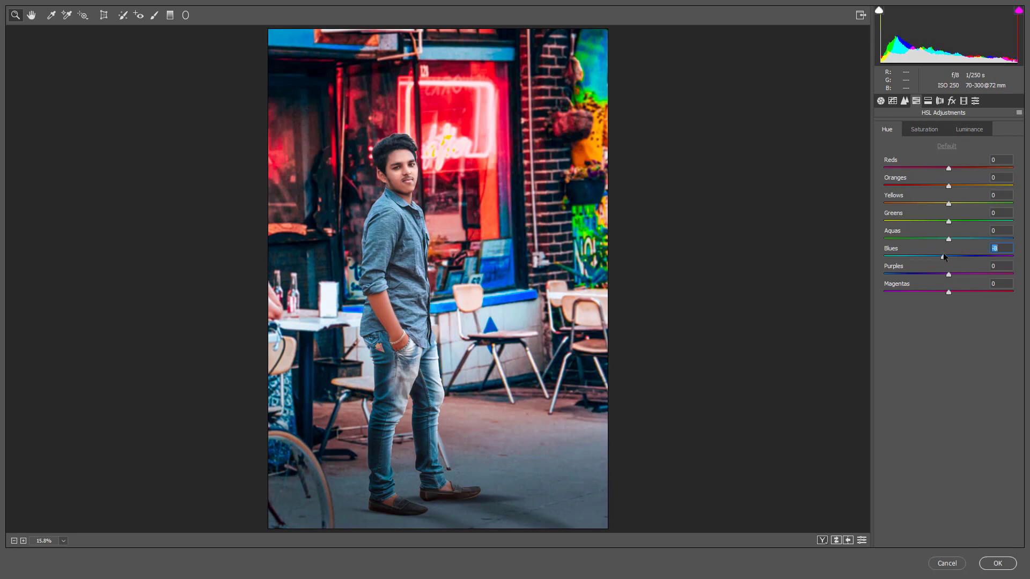
# Calibrate Blue Primary to Hue -8 and Saturation +24, Green Primary Hue to +8, and adjust the green and red primary saturation
pyautogui.click(963, 100)
pyautogui.moveTo(948, 304); pyautogui.dragTo(967, 320)
pyautogui.moveTo(950, 251); pyautogui.dragTo(955, 252)
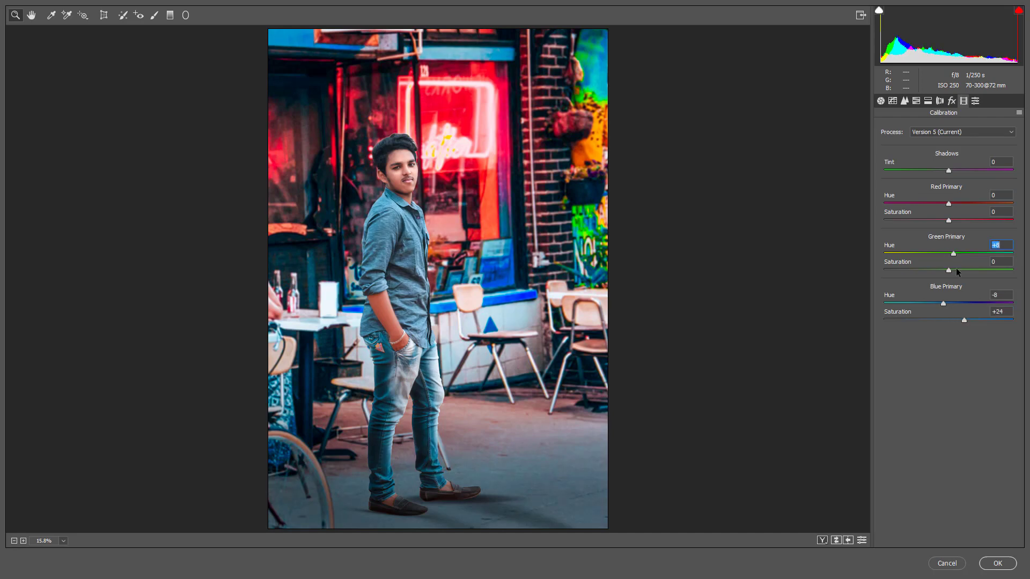
pyautogui.click(952, 270)
pyautogui.moveTo(949, 220); pyautogui.dragTo(942, 259)
# Add a post-crop vignette with Amount -12, Midpoint 45 and Feather 73
pyautogui.click(953, 101)
pyautogui.moveTo(949, 293); pyautogui.dragTo(954, 293)
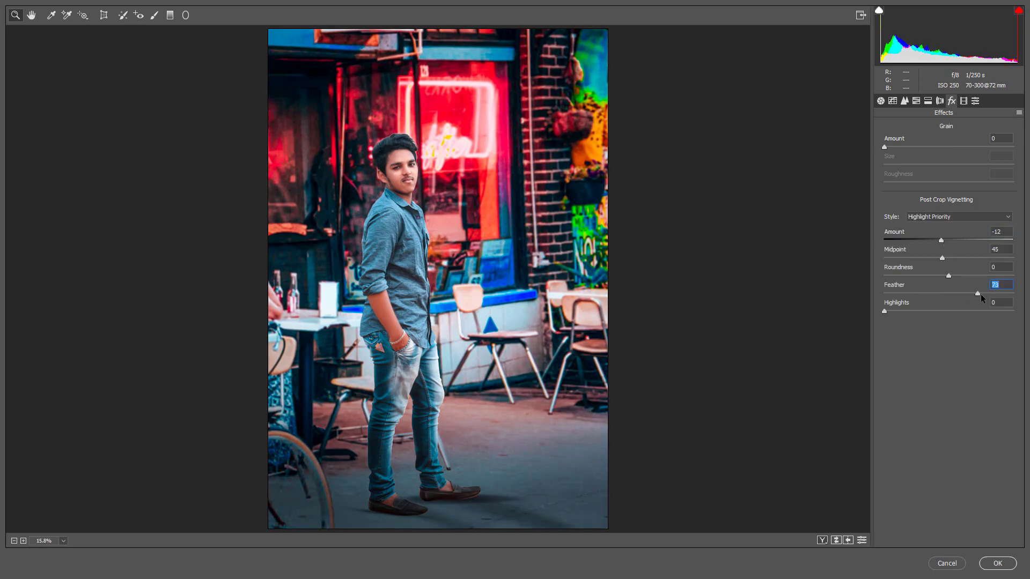
# Split-tone the highlights with Hue 191 and Saturation 2, and the shadows with Hue 318 and Saturation 2
pyautogui.click(926, 105)
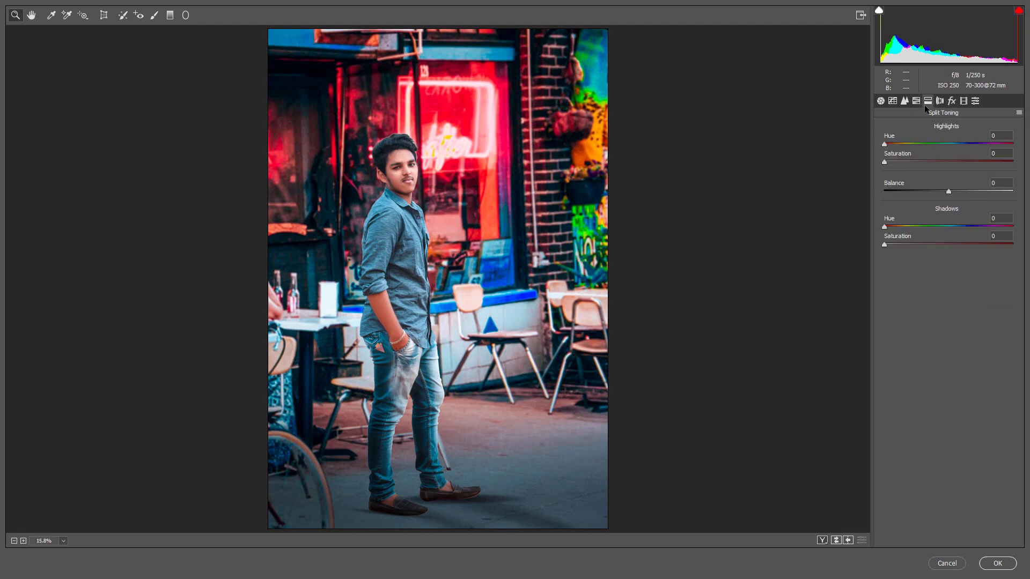
pyautogui.click(952, 144)
pyautogui.click(887, 162)
pyautogui.click(971, 226)
pyautogui.click(998, 225)
pyautogui.click(890, 244)
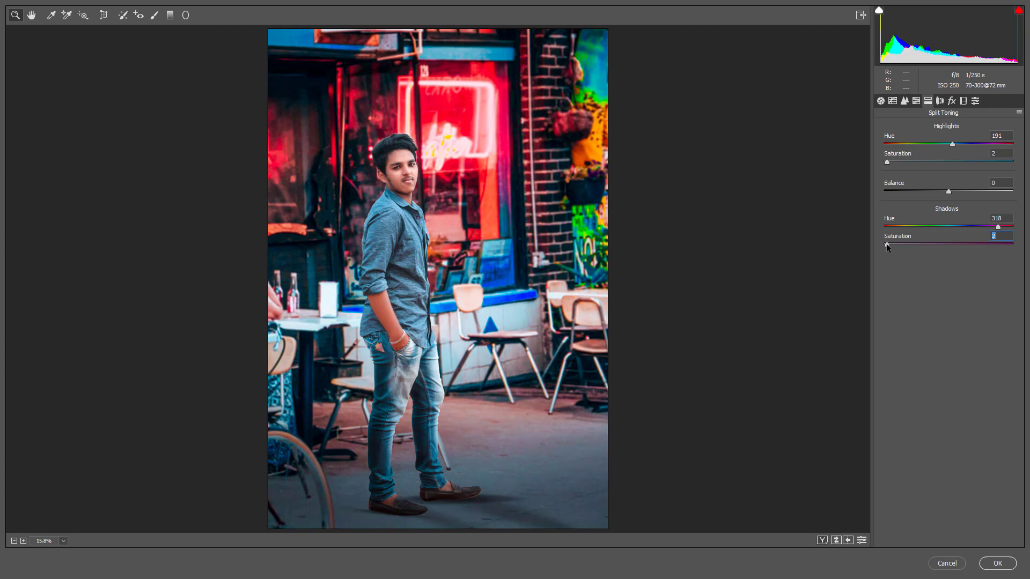
# Refine the basic settings to Clarity +26, Temperature -5, Shadows +30, Exposure +0.05, Contrast +3 and Vibrance +28, and apply the filter
pyautogui.click(884, 100)
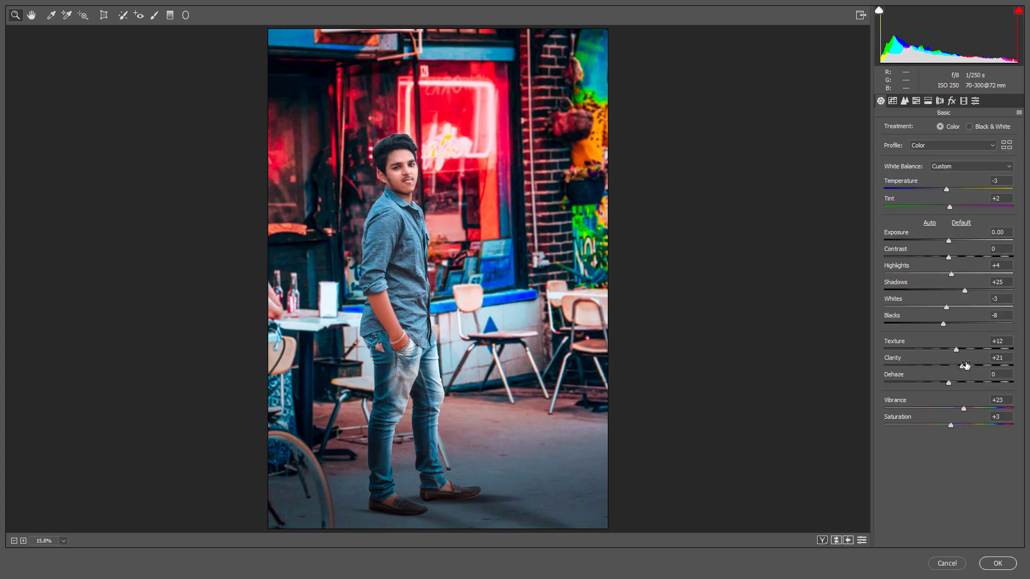
pyautogui.moveTo(966, 365); pyautogui.dragTo(968, 365)
pyautogui.moveTo(947, 189); pyautogui.dragTo(945, 188)
pyautogui.moveTo(966, 296); pyautogui.dragTo(969, 297)
pyautogui.click(949, 241)
pyautogui.moveTo(949, 242); pyautogui.dragTo(952, 257)
pyautogui.moveTo(965, 409); pyautogui.dragTo(966, 408)
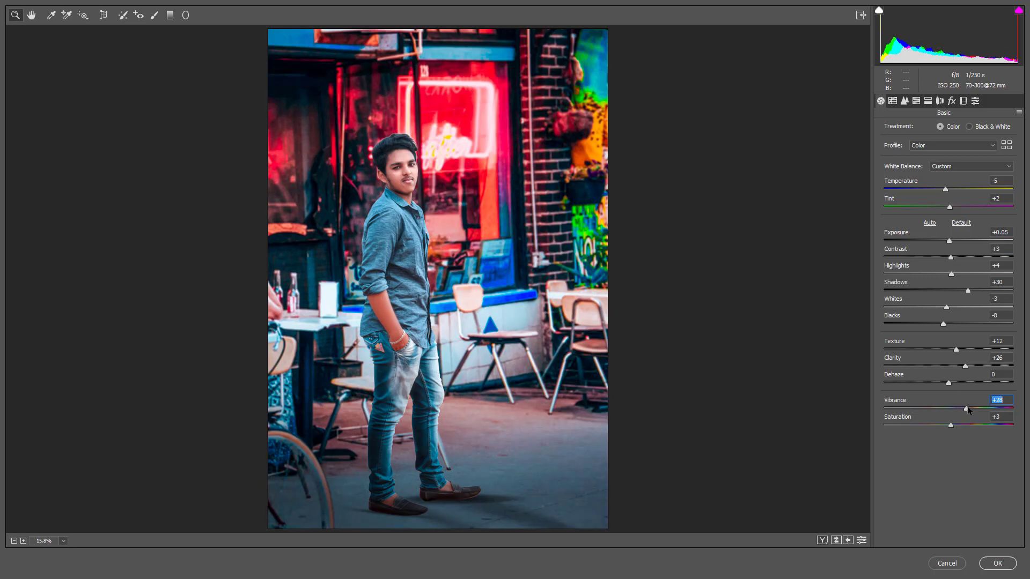
pyautogui.click(997, 562)
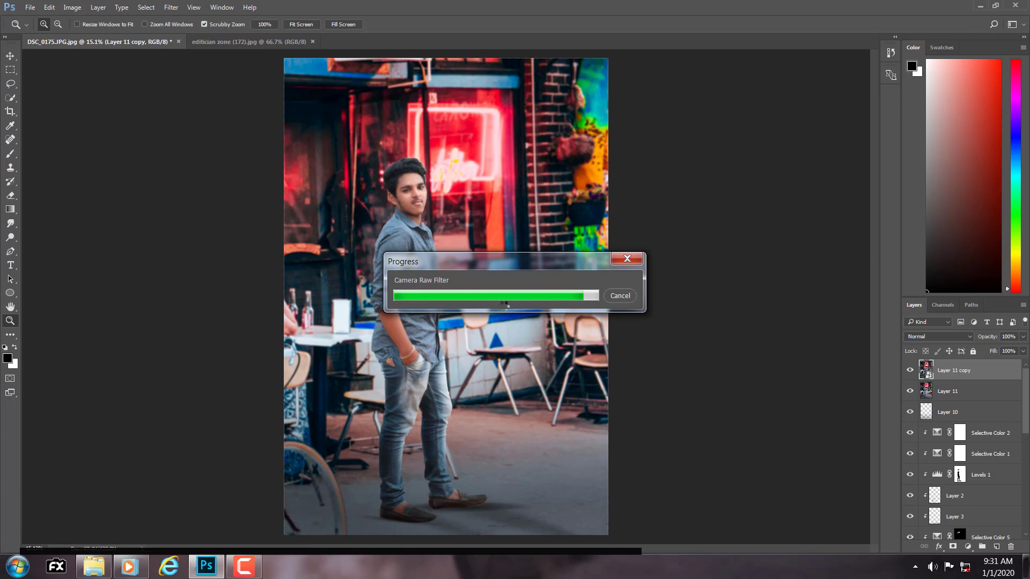
# Examine the graded image close up around the man's face and shirt, and as a whole along with the layer stack
pyautogui.moveTo(397, 203); pyautogui.dragTo(458, 201)
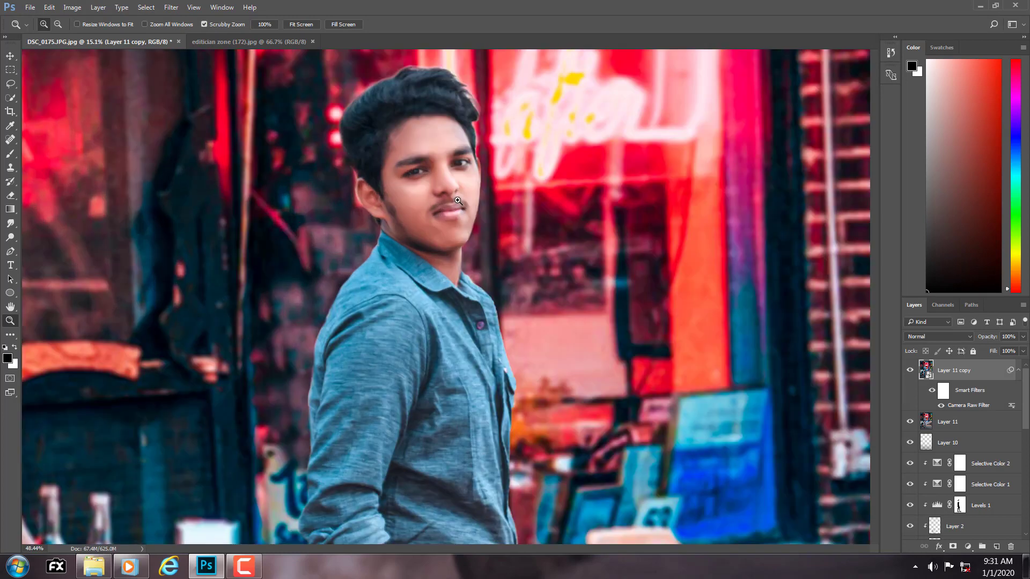
pyautogui.rightClick(365, 215)
pyautogui.click(382, 225)
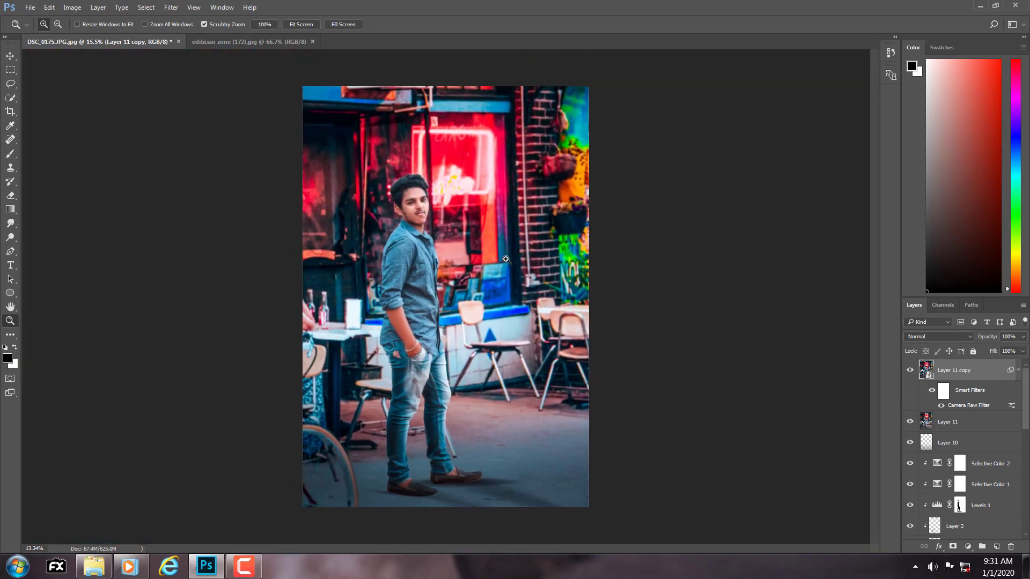
pyautogui.scroll(-5, 981, 488)
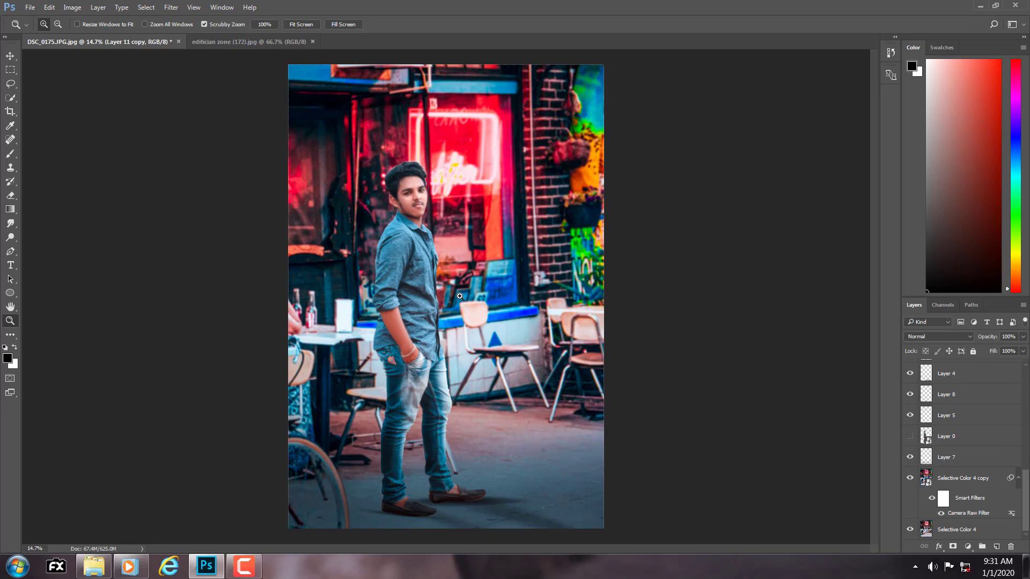
pyautogui.moveTo(443, 222); pyautogui.dragTo(451, 279)
pyautogui.rightClick(435, 285)
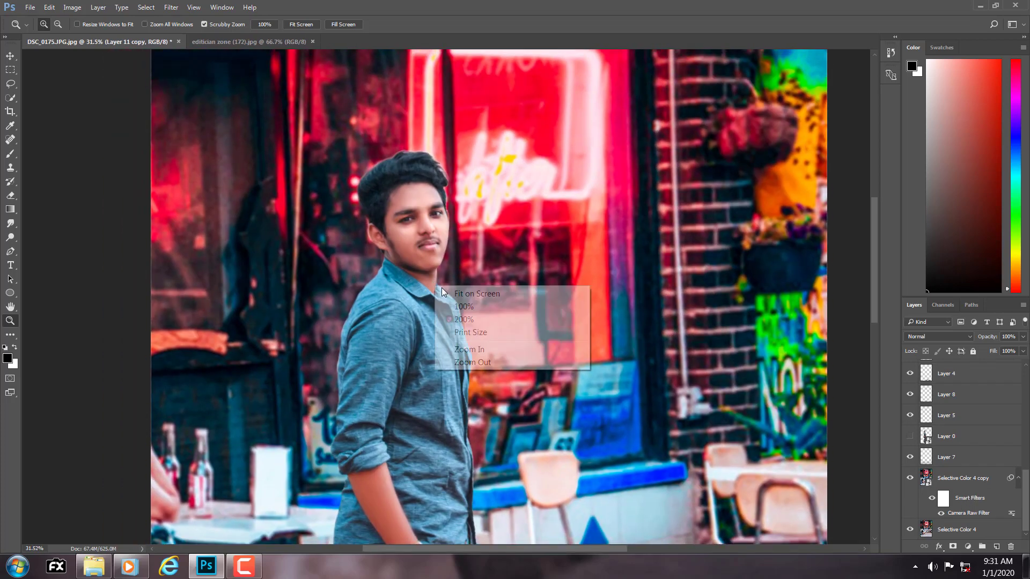
pyautogui.click(443, 293)
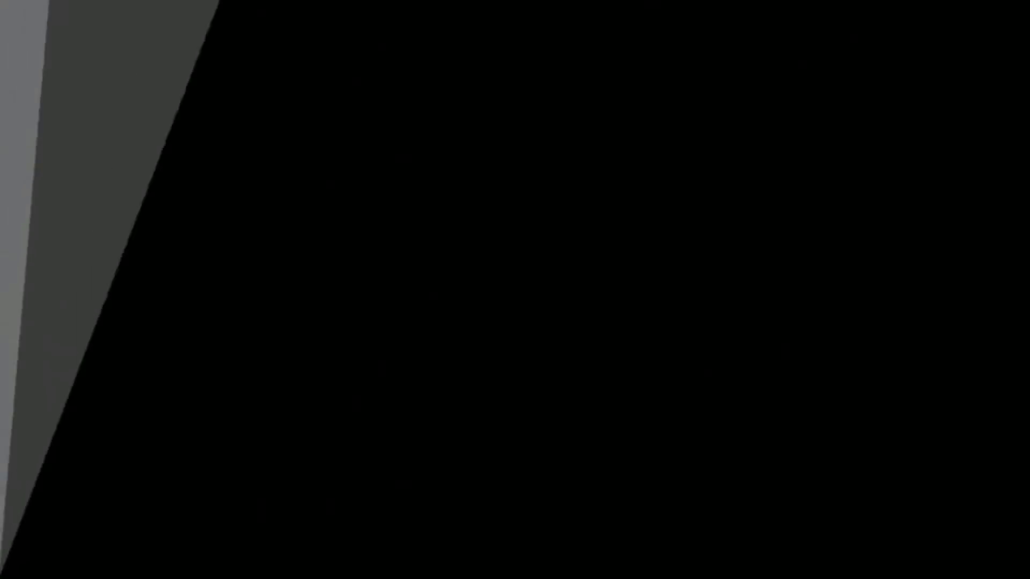